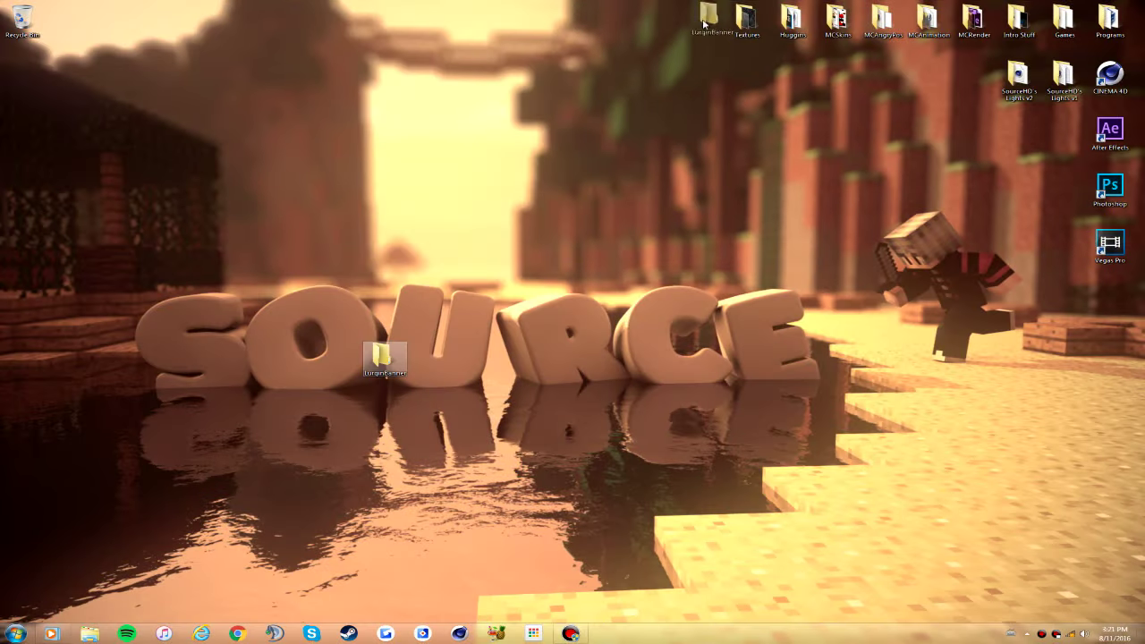
Step: Rename the LurqinBanner scene file to Lurqin.c4d and open it in Cinema 4D
double_click(703, 20)
click(384, 222)
right_click(409, 190)
click(463, 412)
text(Lurqin)
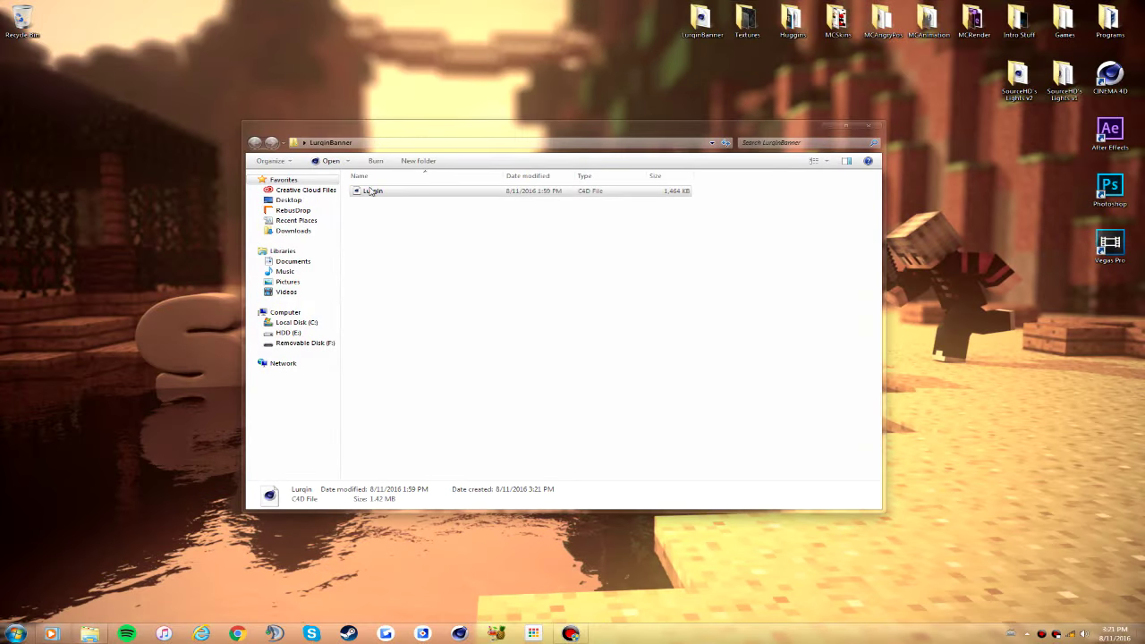
double_click(370, 191)
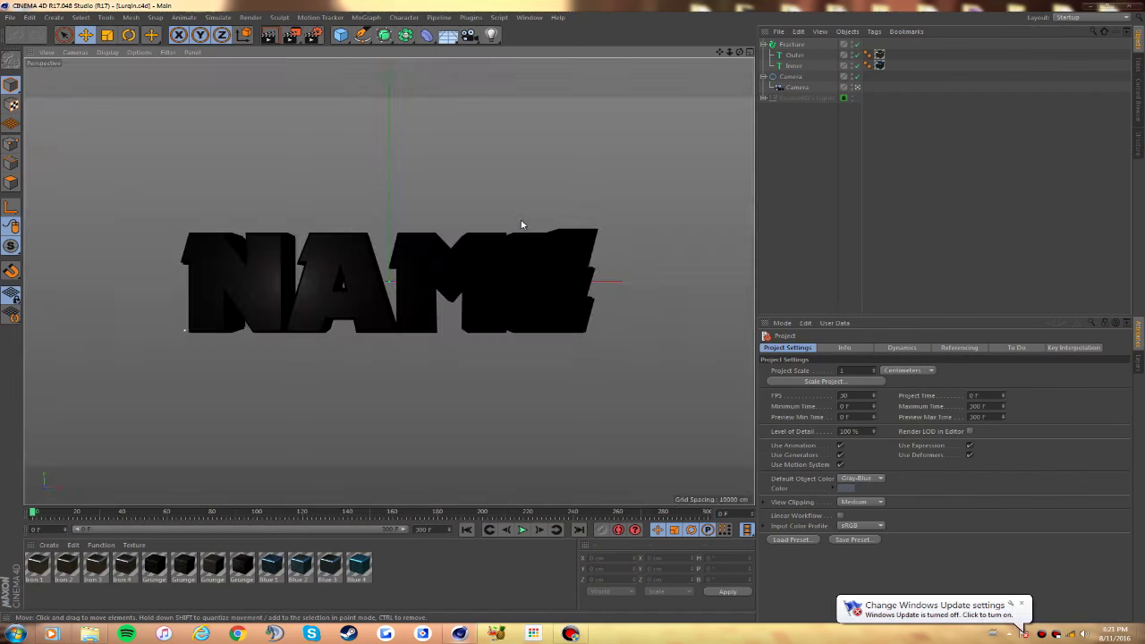
Step: Change both text objects to read LURQIN in the Nasalization font
click(521, 225)
text(LURQIN)
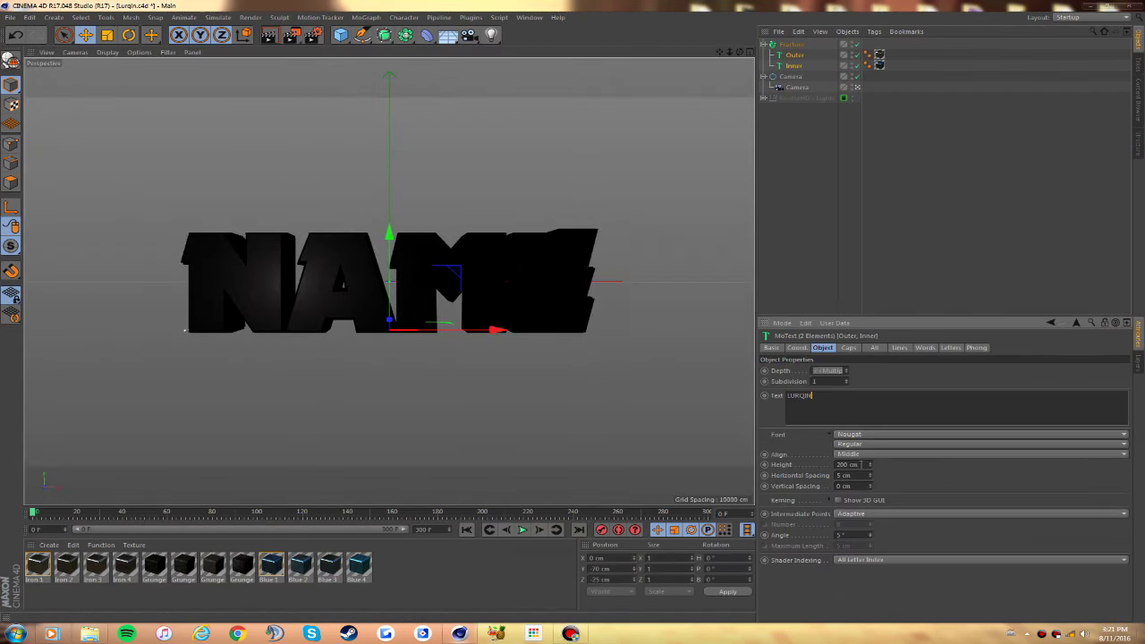
click(869, 434)
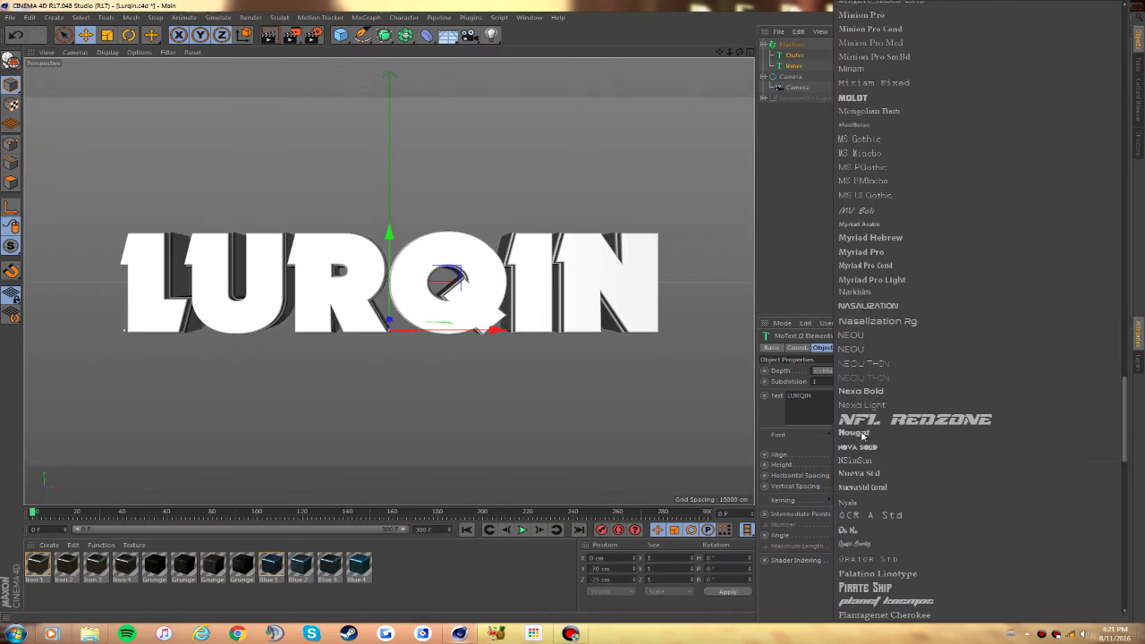
click(877, 312)
Step: Make the text editable and move the letter objects directly under the Fracture named Name
click(794, 65)
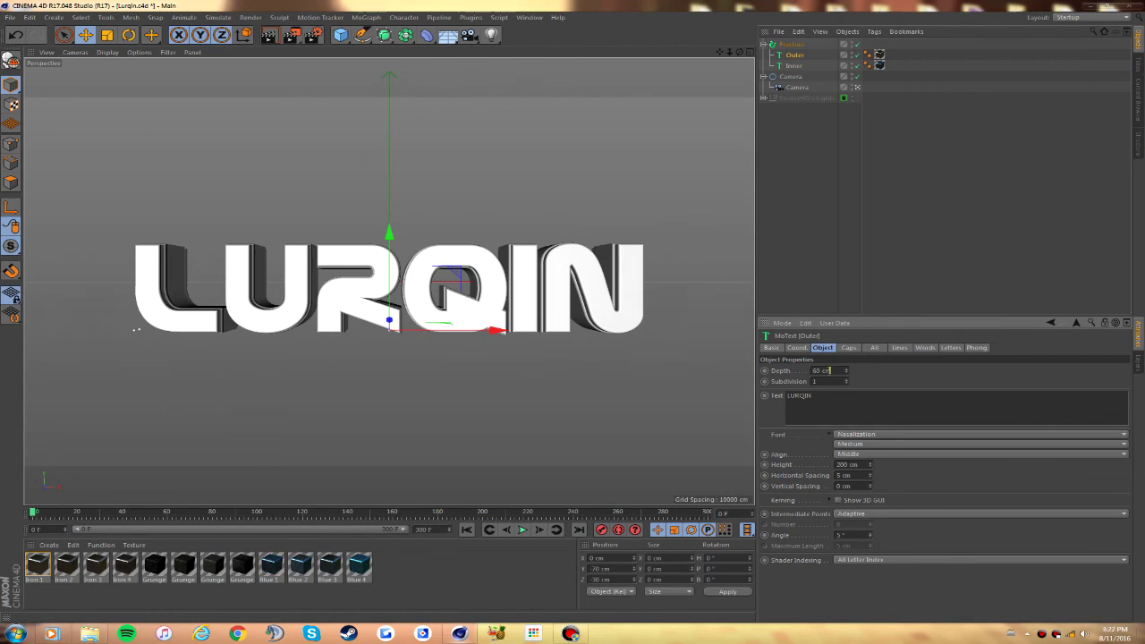
click(856, 87)
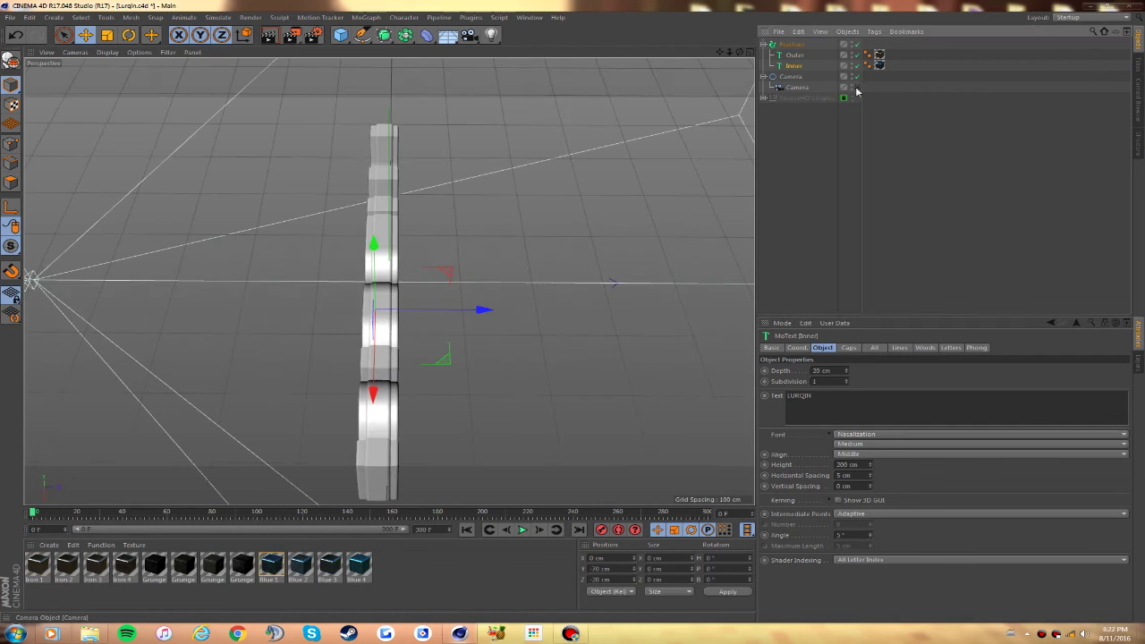
click(856, 87)
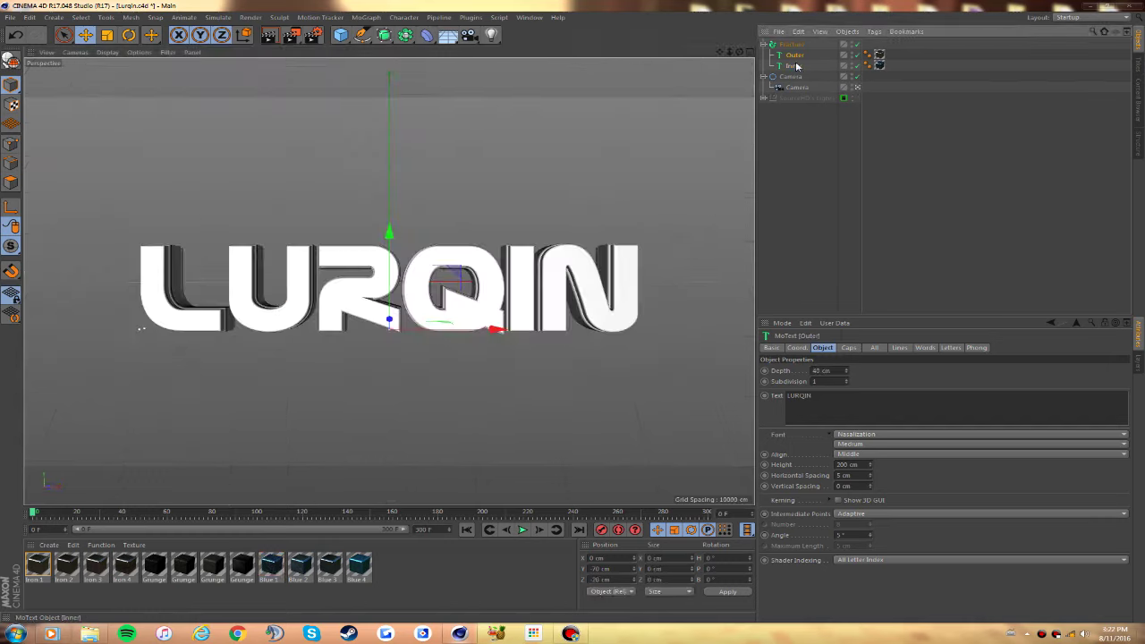
key(c)
shift+click(776, 66)
click(810, 183)
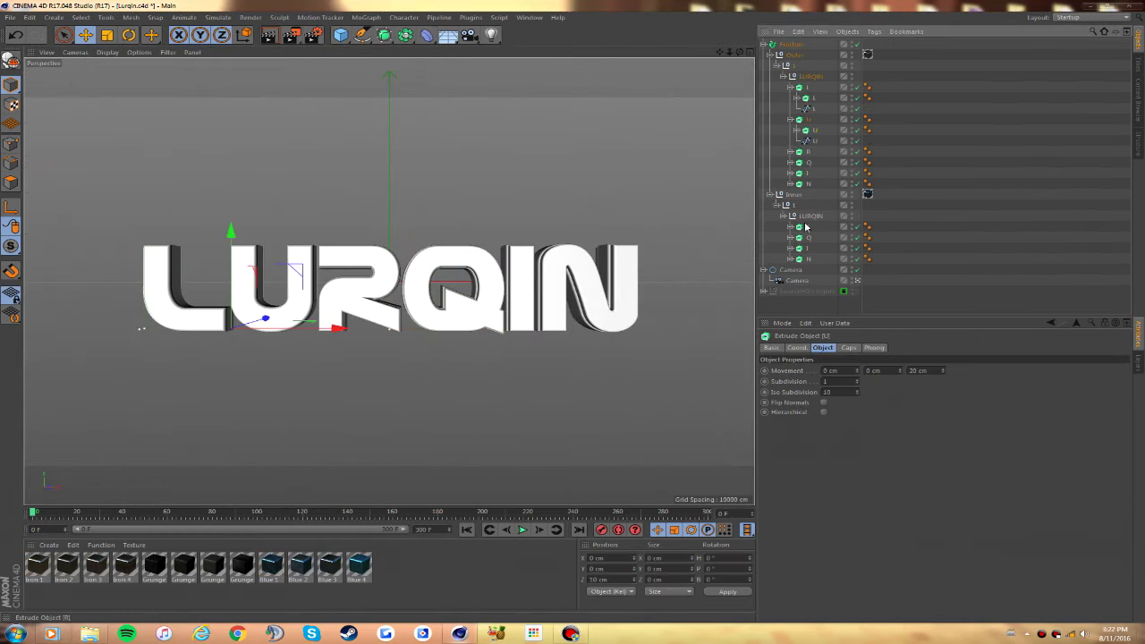
shift+click(777, 248)
drag(811, 258, 811, 218)
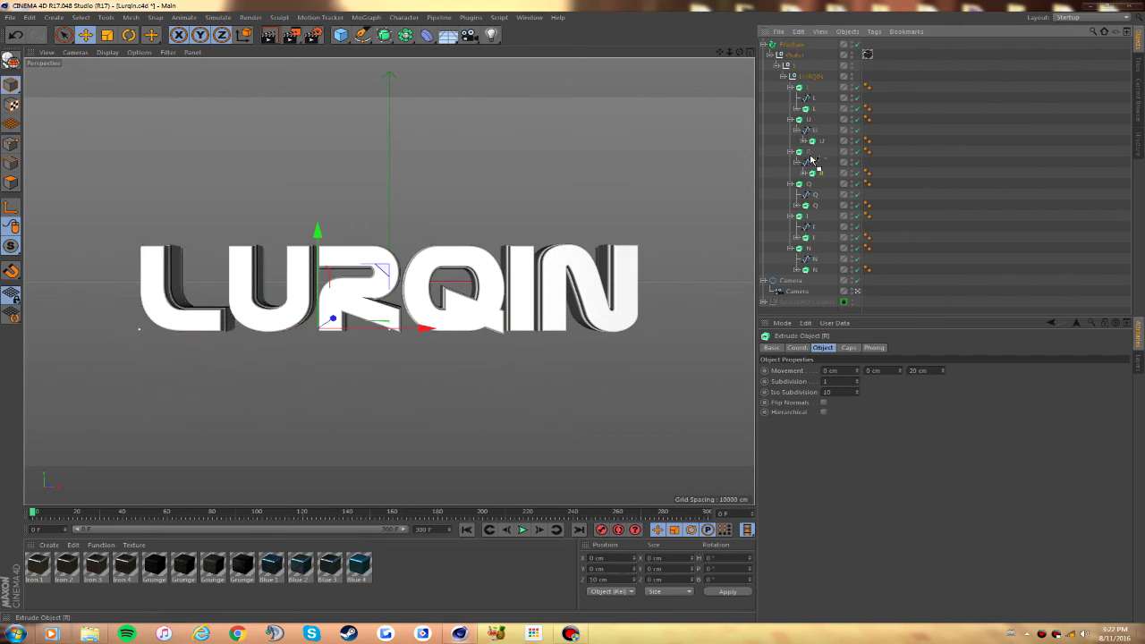
drag(807, 165, 765, 96)
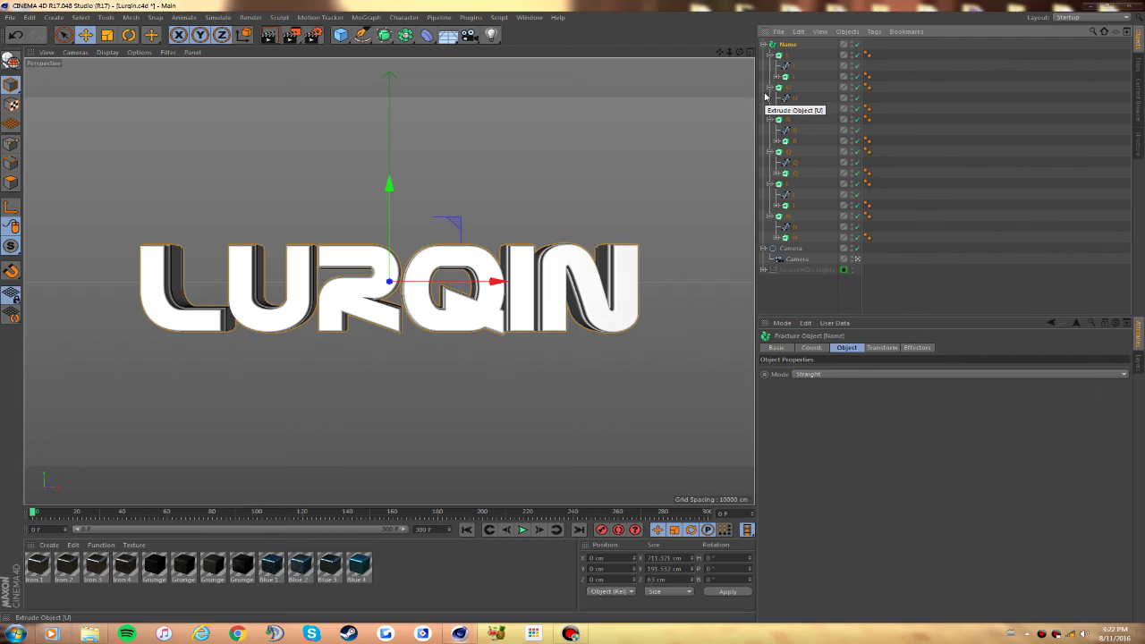
Step: Load the Bonus Silver and Purple preset materials from the Content Browser into the scene
key(shift+F8)
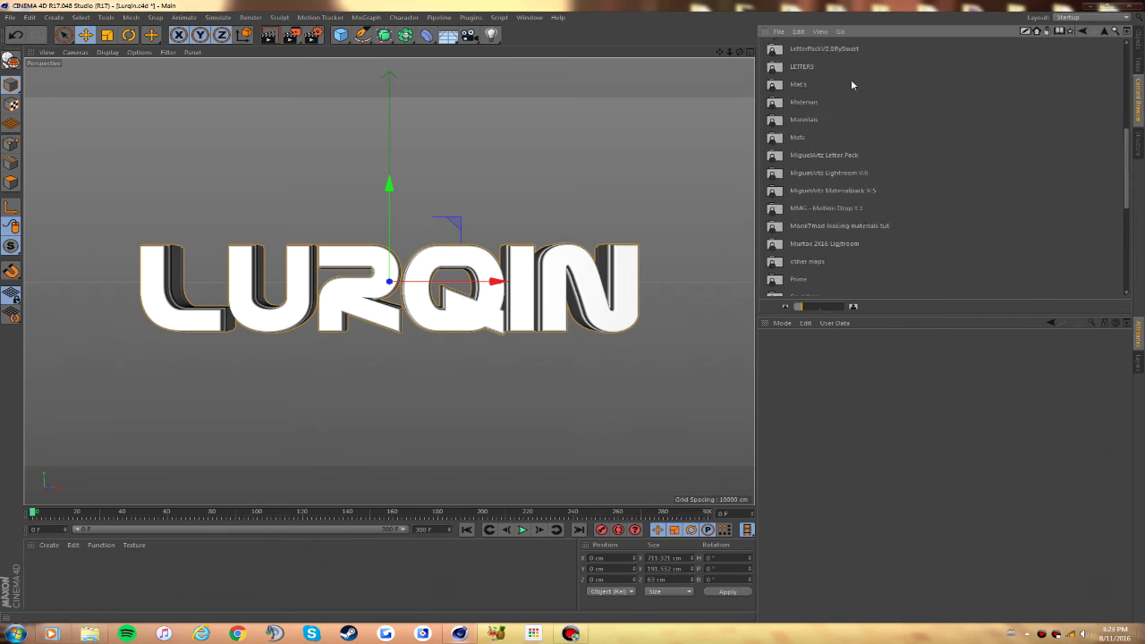
scroll(842, 134, down, 5)
double_click(838, 217)
scroll(902, 241, down, 10)
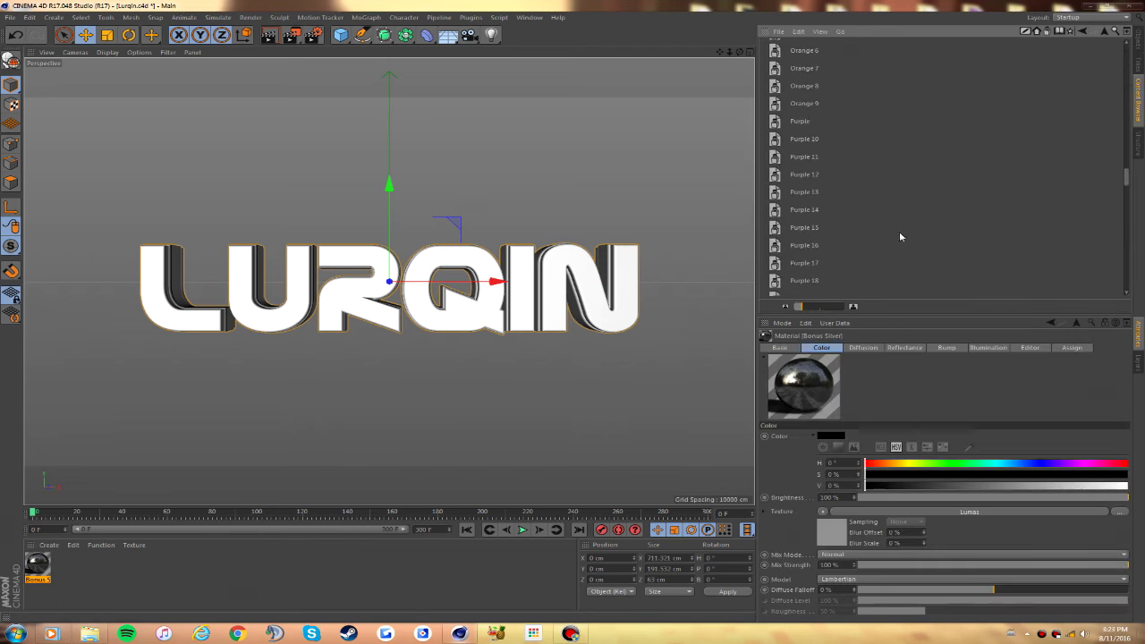
scroll(867, 246, down, 3)
click(841, 270)
scroll(835, 197, up, 5)
shift+click(805, 115)
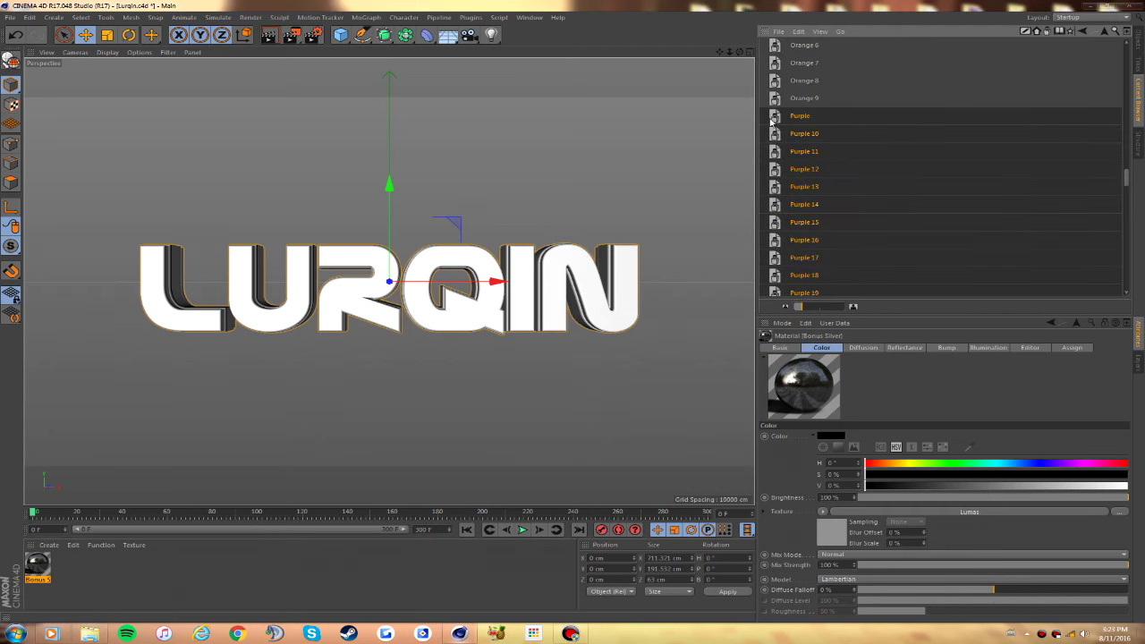
drag(805, 179, 257, 593)
Step: Apply a Purple material to the L letter and render a preview
key(shift+F1)
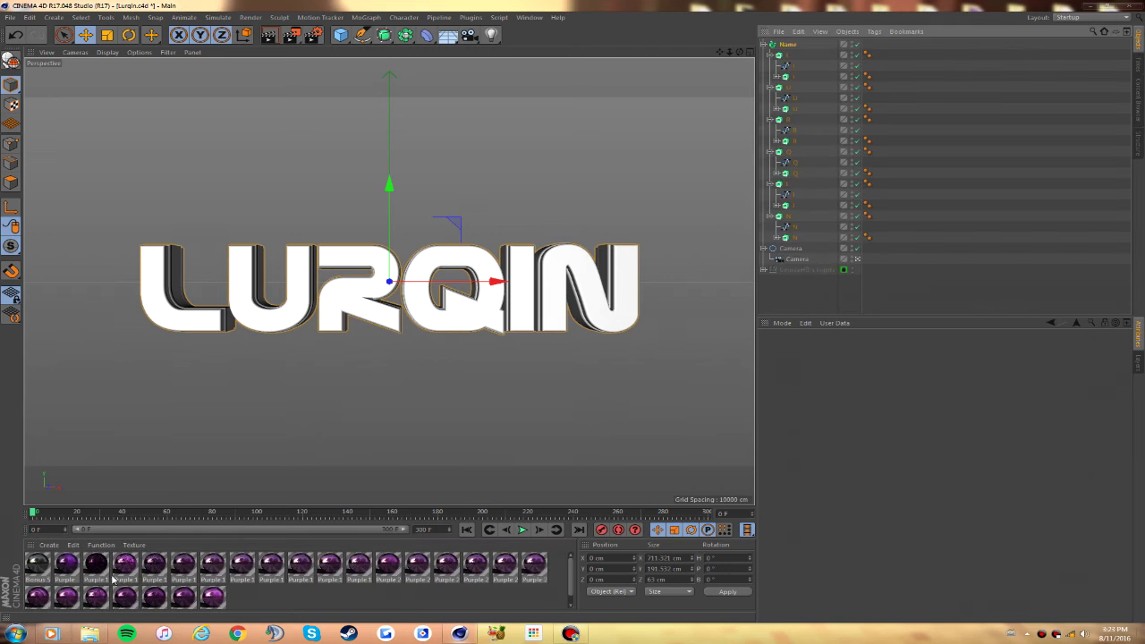
click(153, 564)
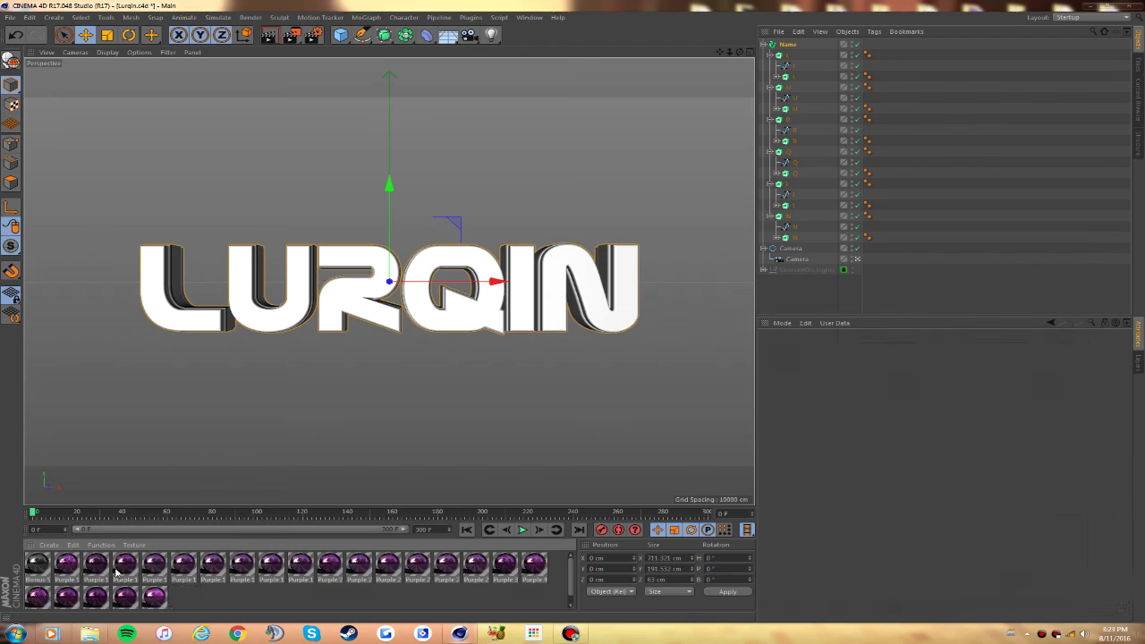
mouse_move(67, 563)
mouse_down()
mouse_move(879, 55)
mouse_move(880, 108)
mouse_up()
click(269, 38)
key(ctrl+r)
Step: Copy the silver and purple texture tags onto every letter object
click(773, 108)
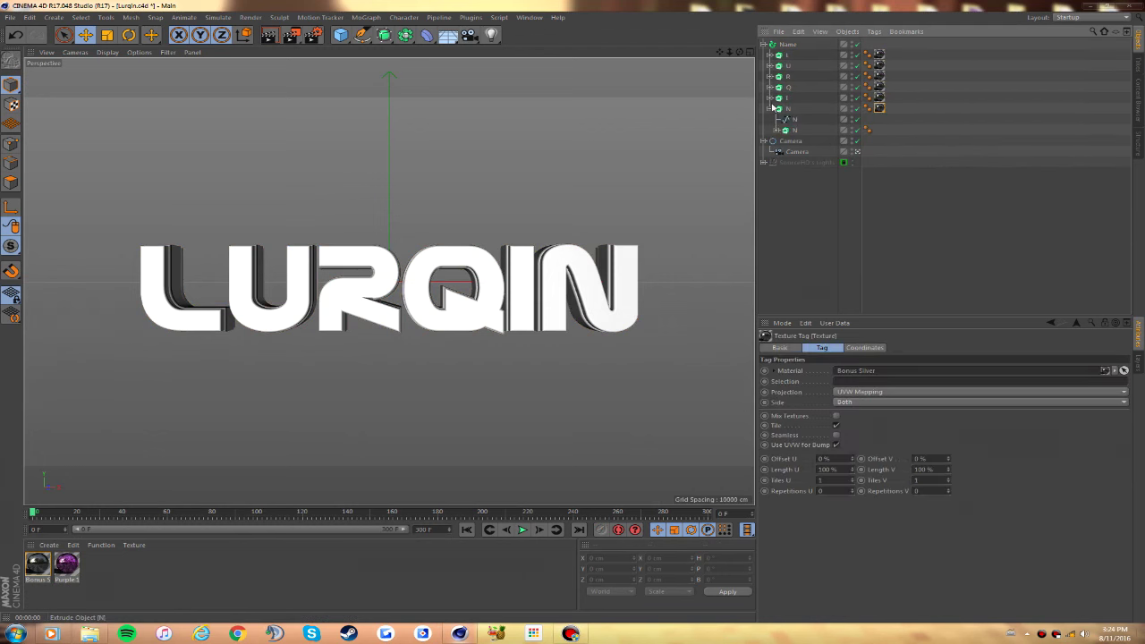
ctrl+click(774, 107)
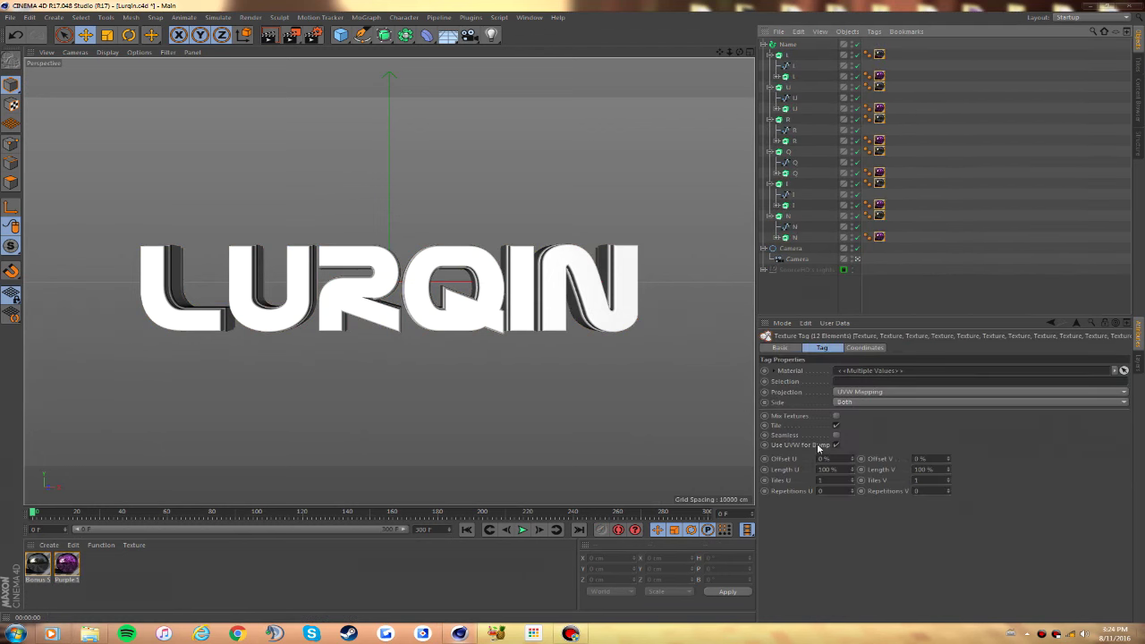
key(ctrl+z)
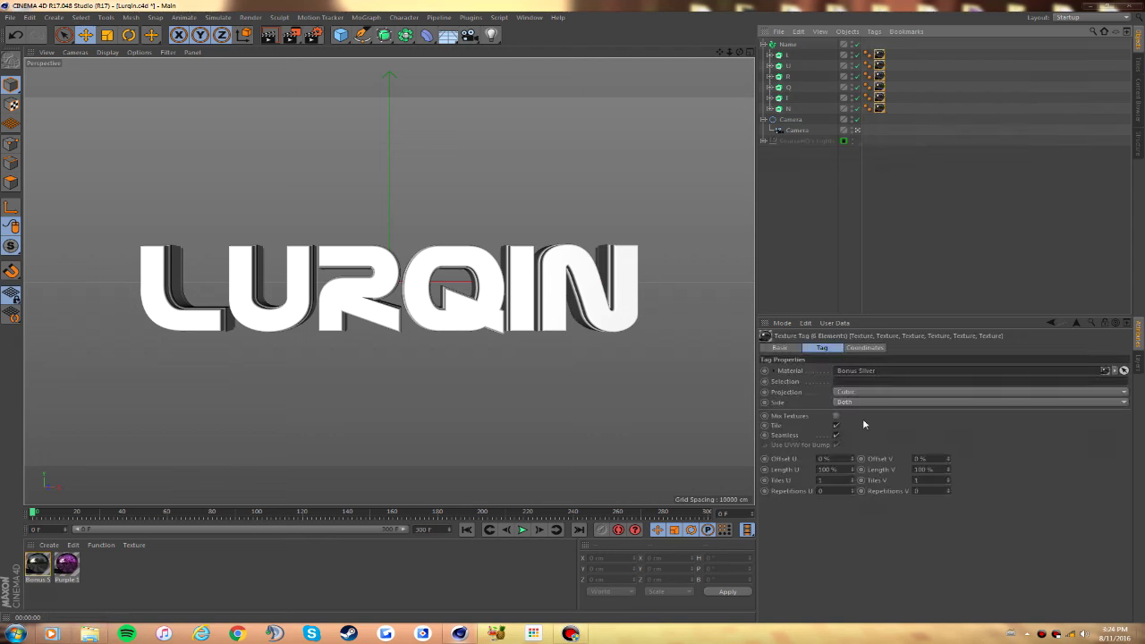
Step: Recentre the letters' axes with Mesh > Axis Center
click(130, 17)
click(147, 117)
click(214, 116)
click(786, 56)
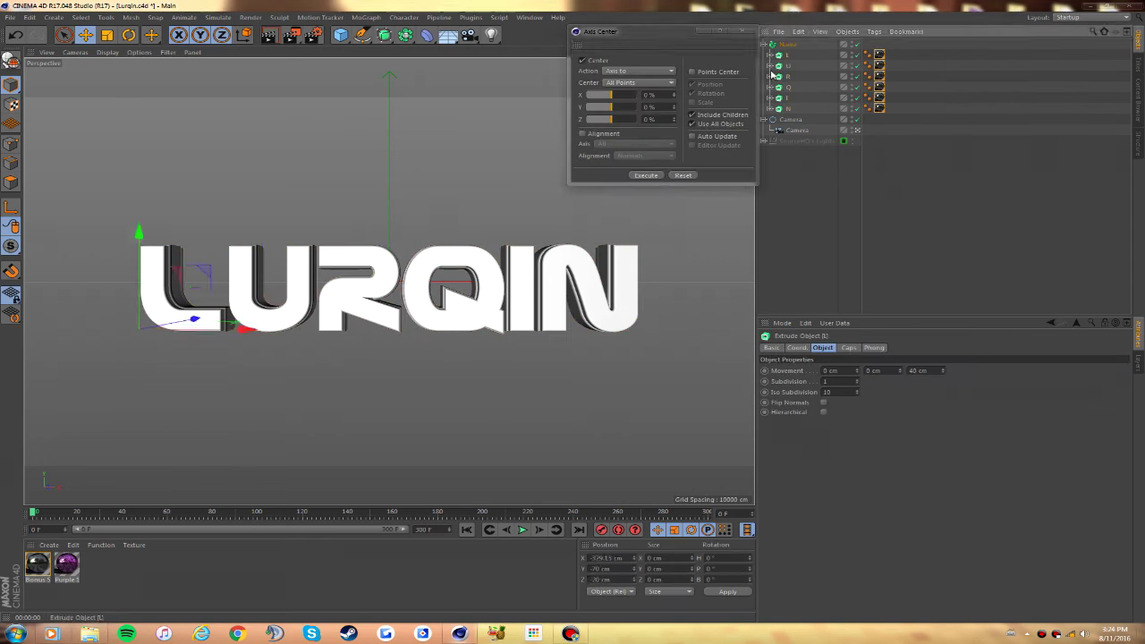
click(646, 174)
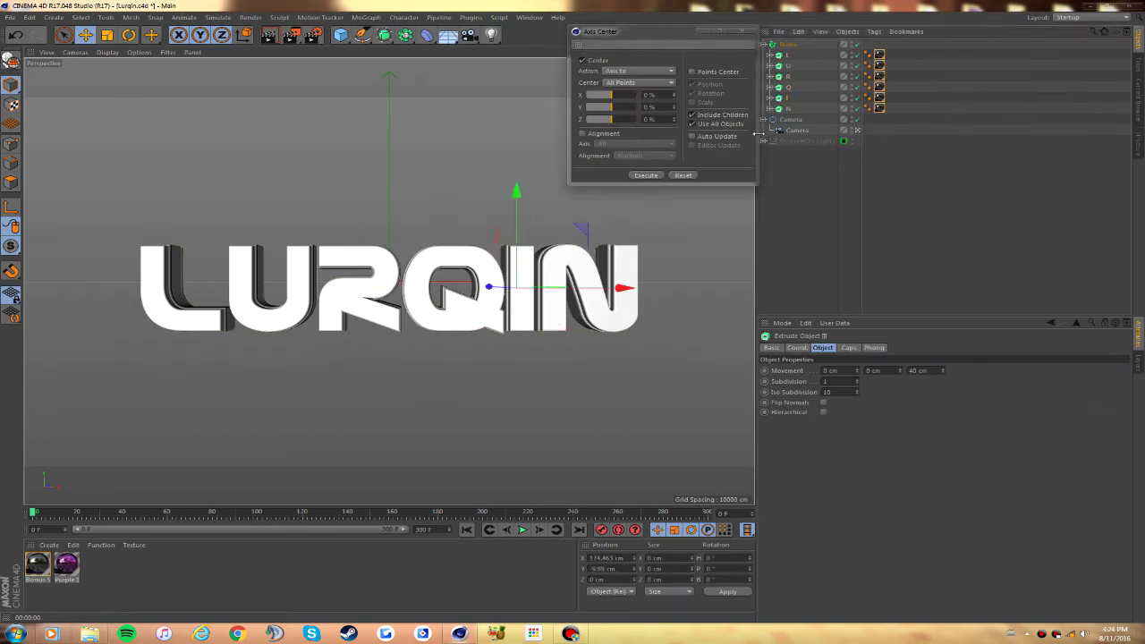
click(745, 34)
click(426, 34)
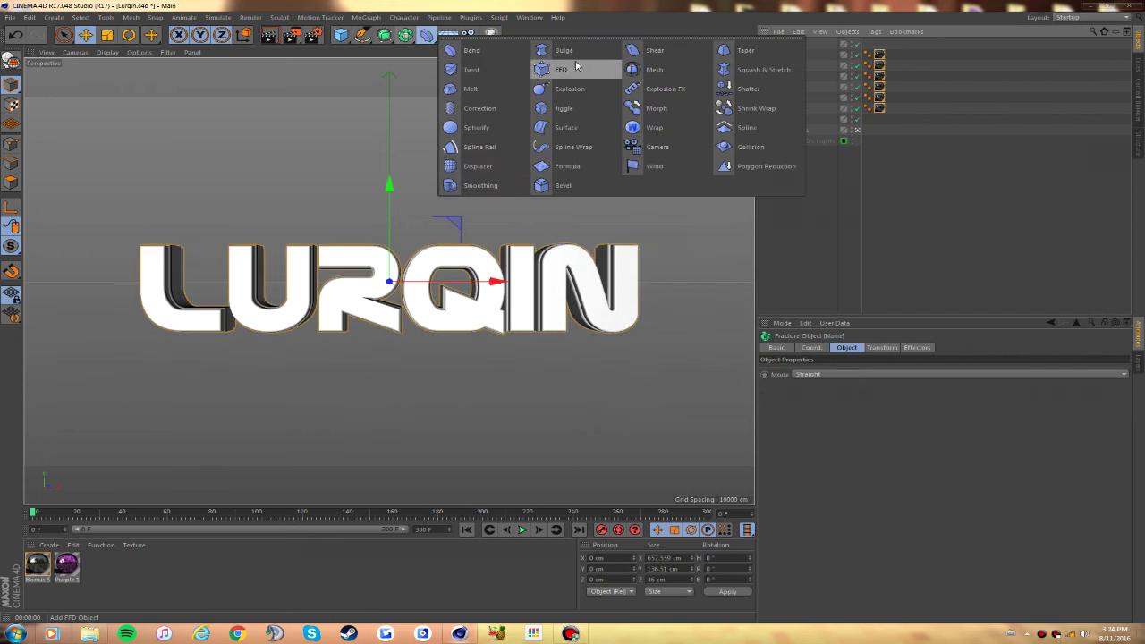
Step: Curve the letters with a Wrap deformer at 25% tension
click(654, 127)
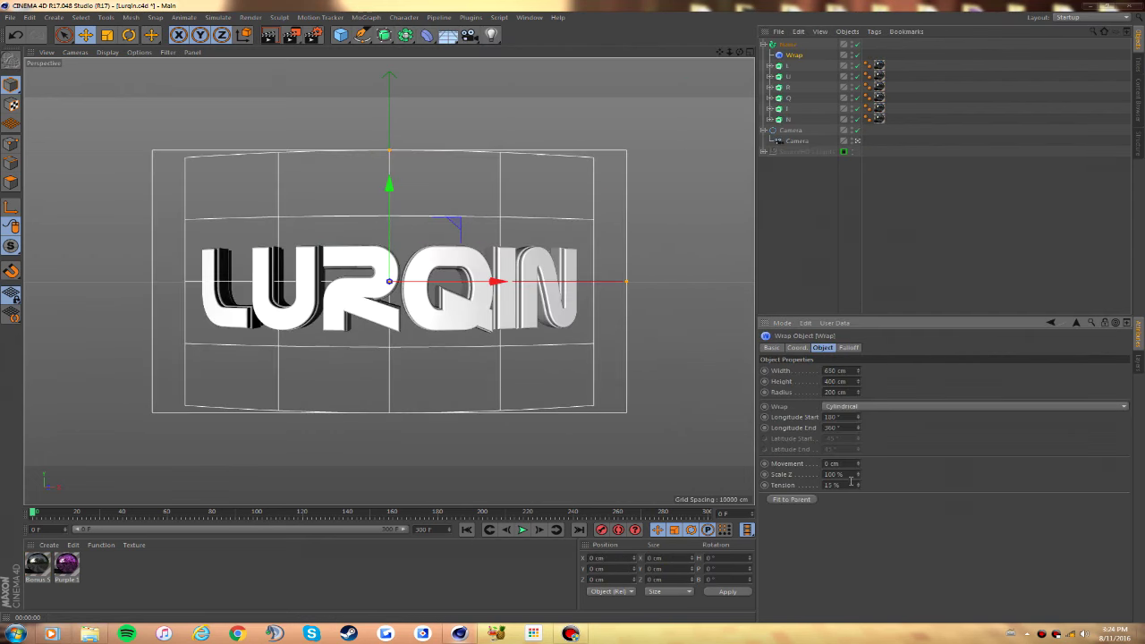
drag(858, 371, 939, 375)
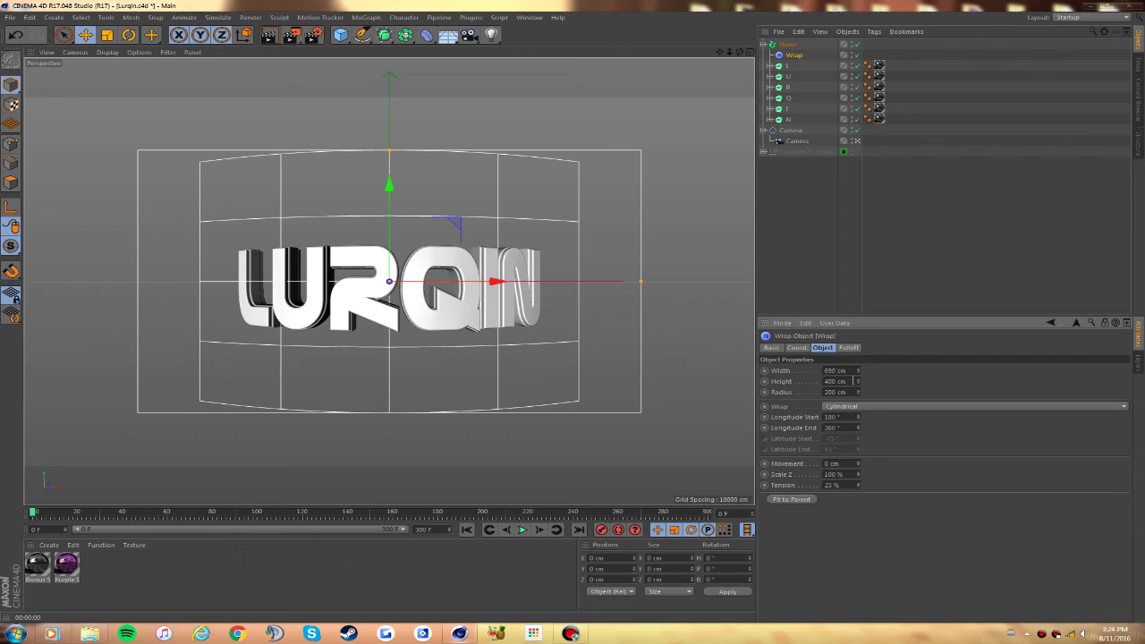
key(ctrl+r)
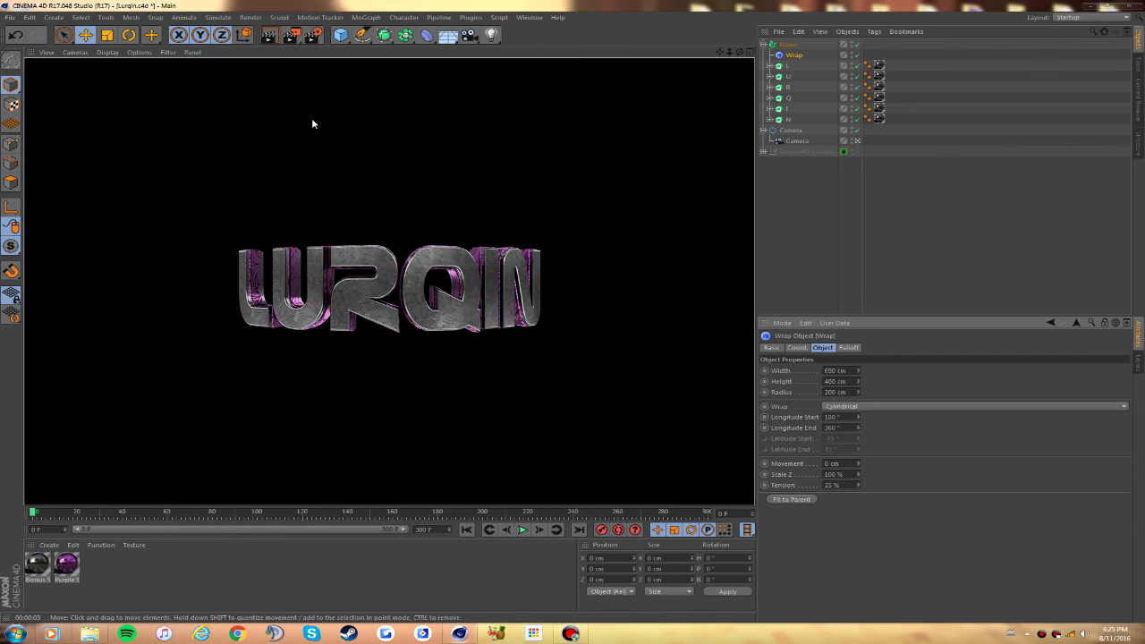
key(ctrl+z)
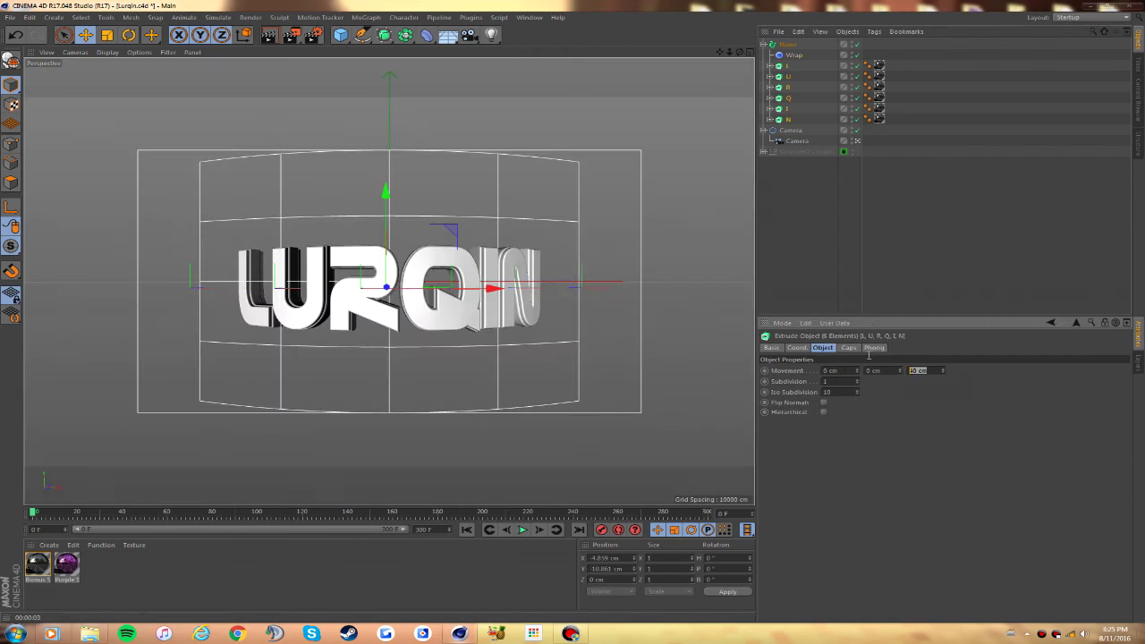
key(ctrl+z)
key(ctrl+z)
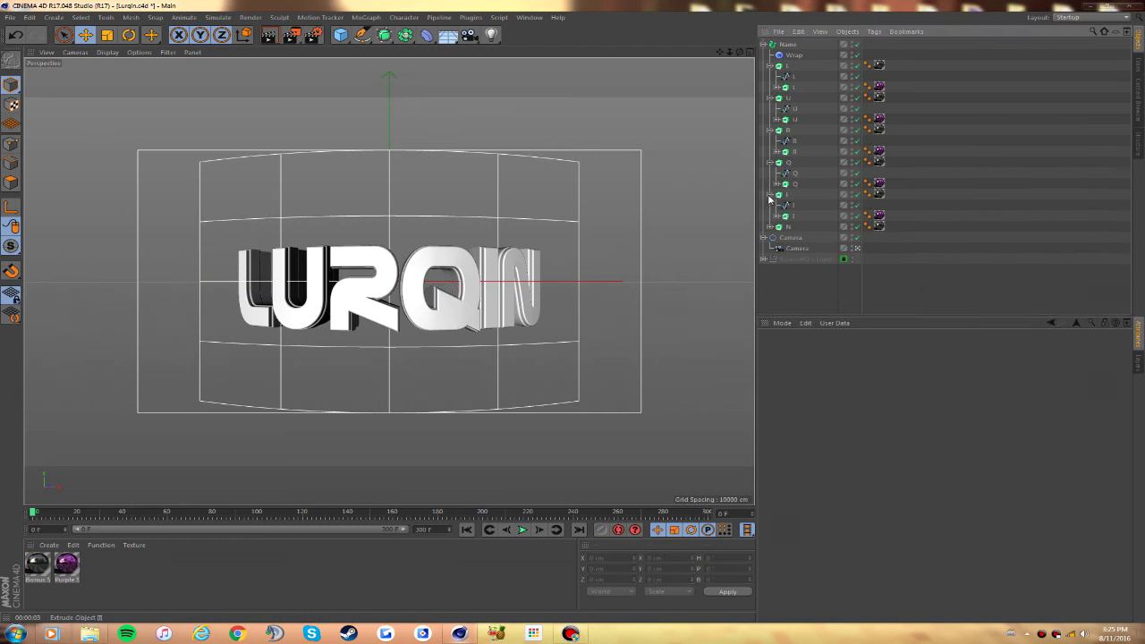
key(ctrl+z)
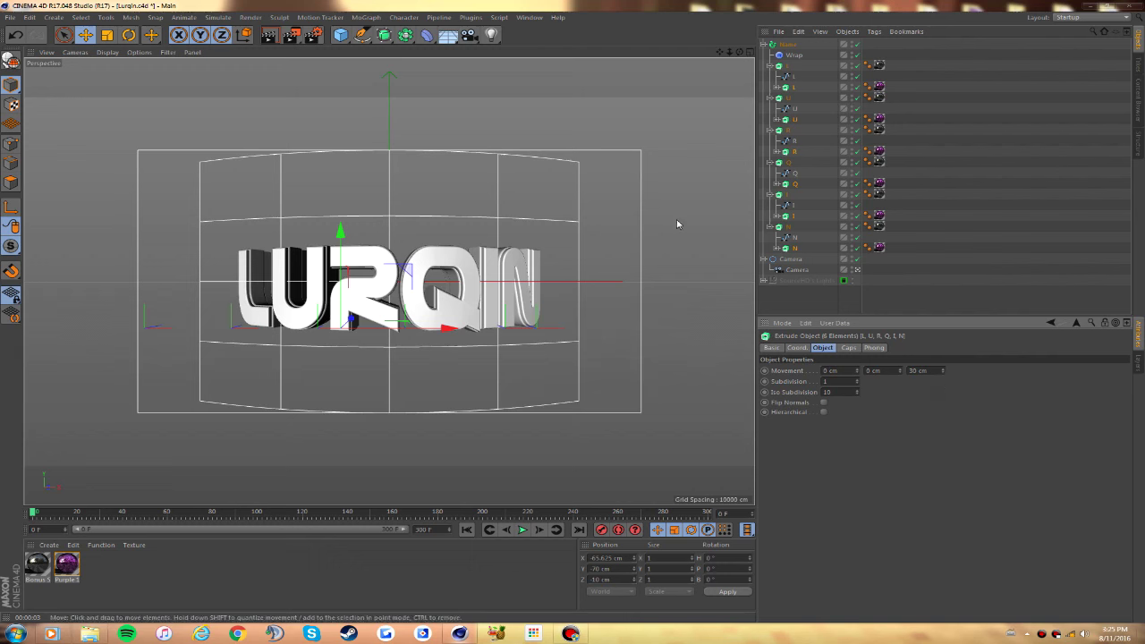
key(ctrl+z)
key(ctrl+z)
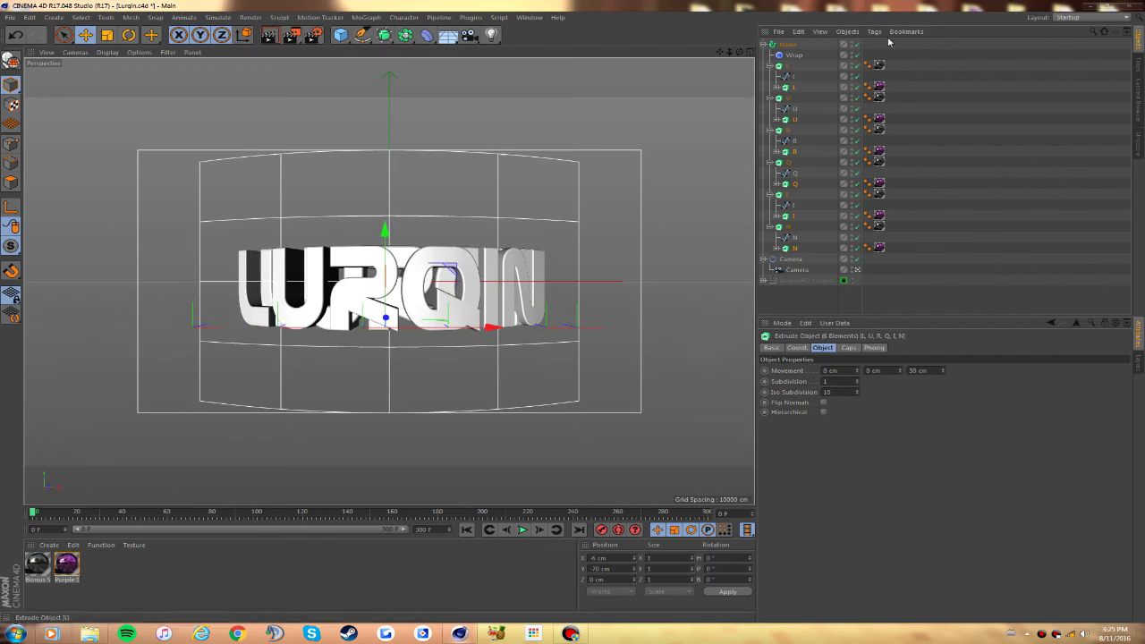
key(ctrl+z)
key(ctrl+z)
key(ctrl+z)
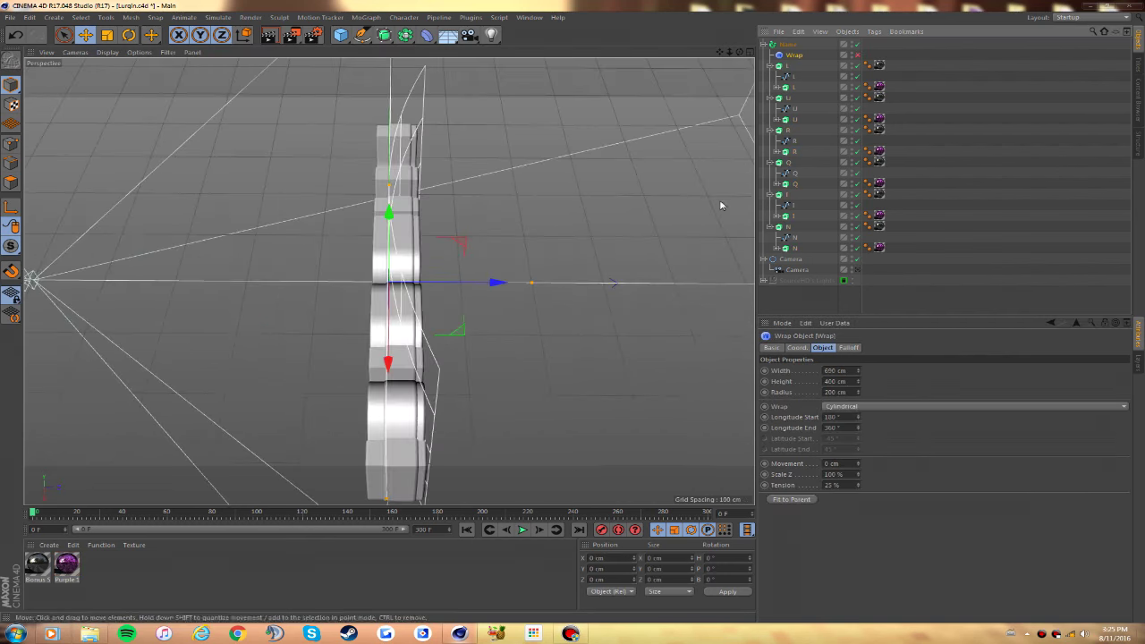
Step: Push the letters along the depth axis and collapse the letter groups
click(793, 120)
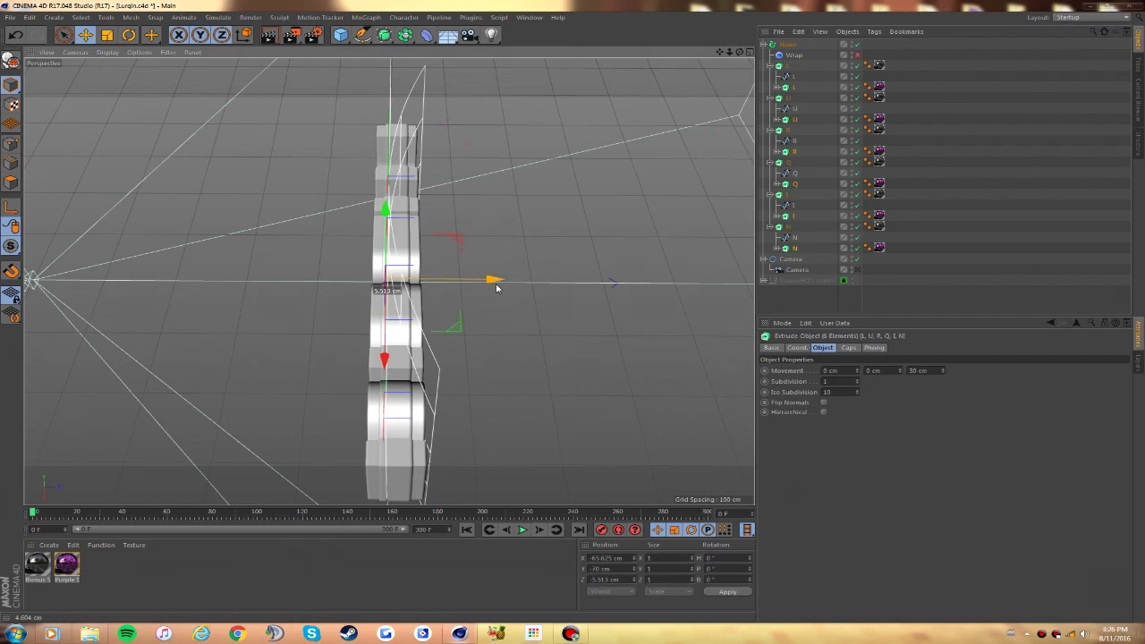
drag(493, 280, 482, 293)
click(772, 226)
click(772, 194)
click(772, 162)
click(772, 130)
click(772, 98)
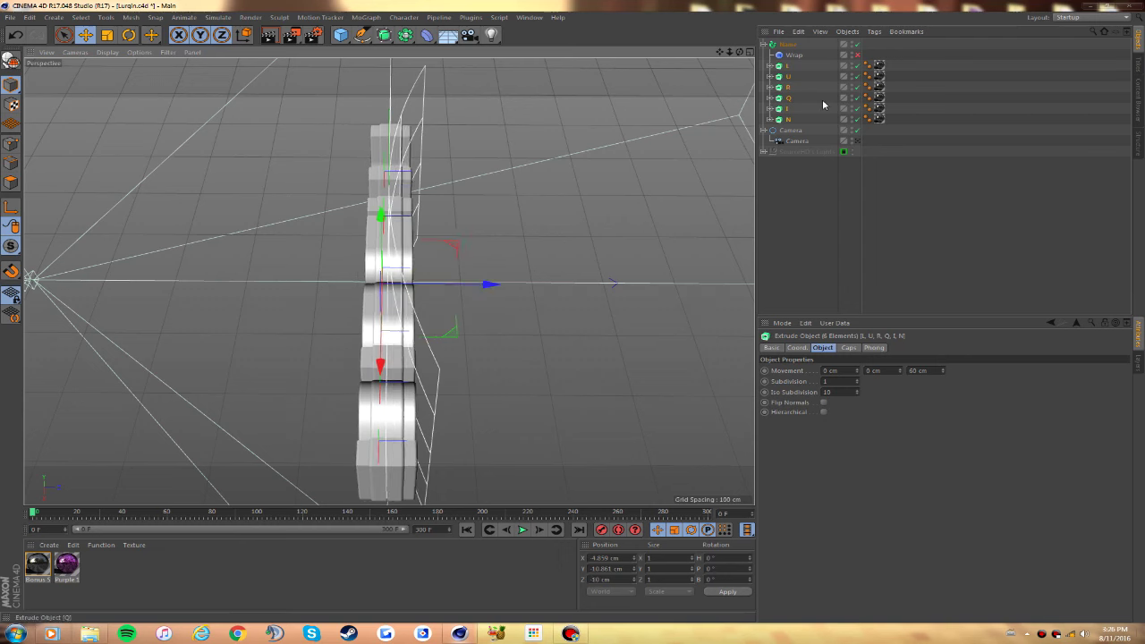
Step: View the text through the scene camera and render a preview
click(856, 140)
click(800, 215)
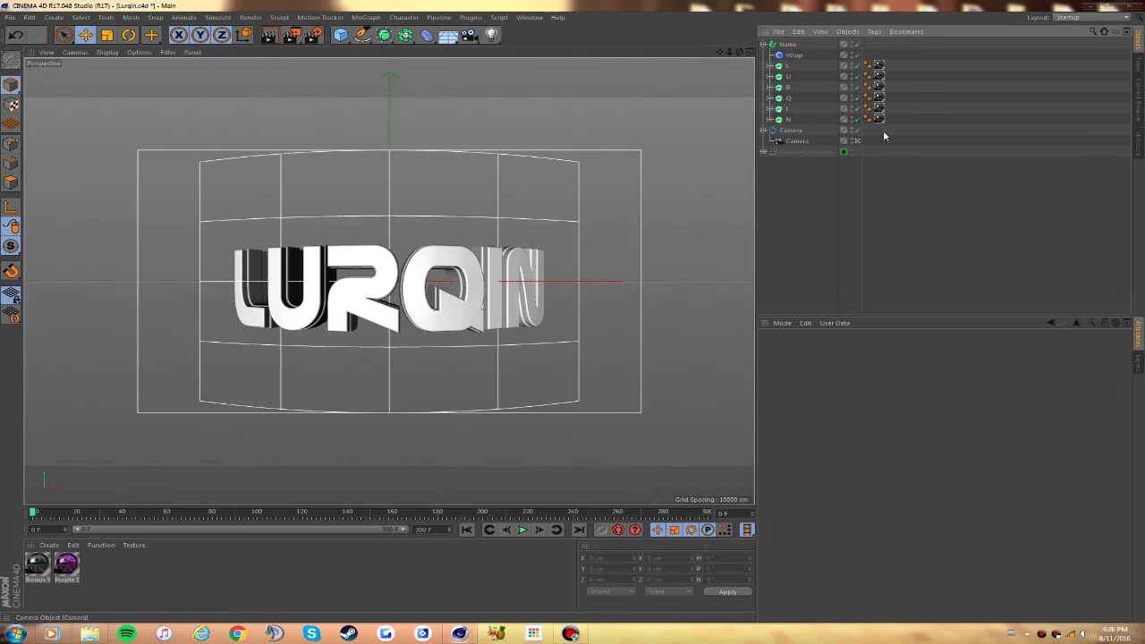
click(268, 35)
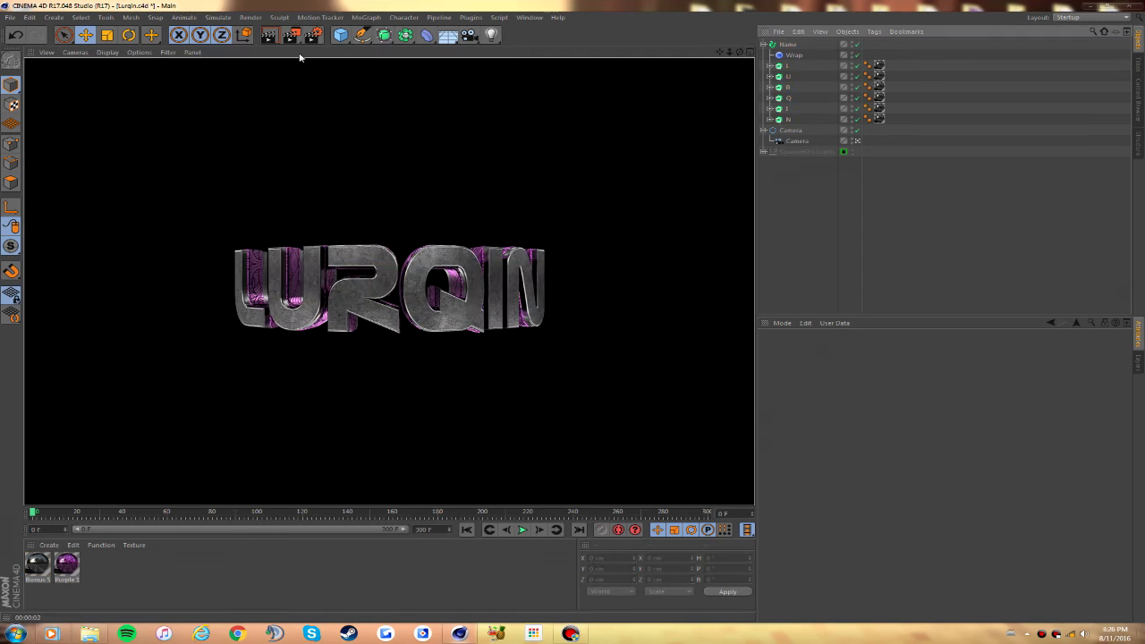
Step: Center the axes of the letter objects in the Name group
click(770, 68)
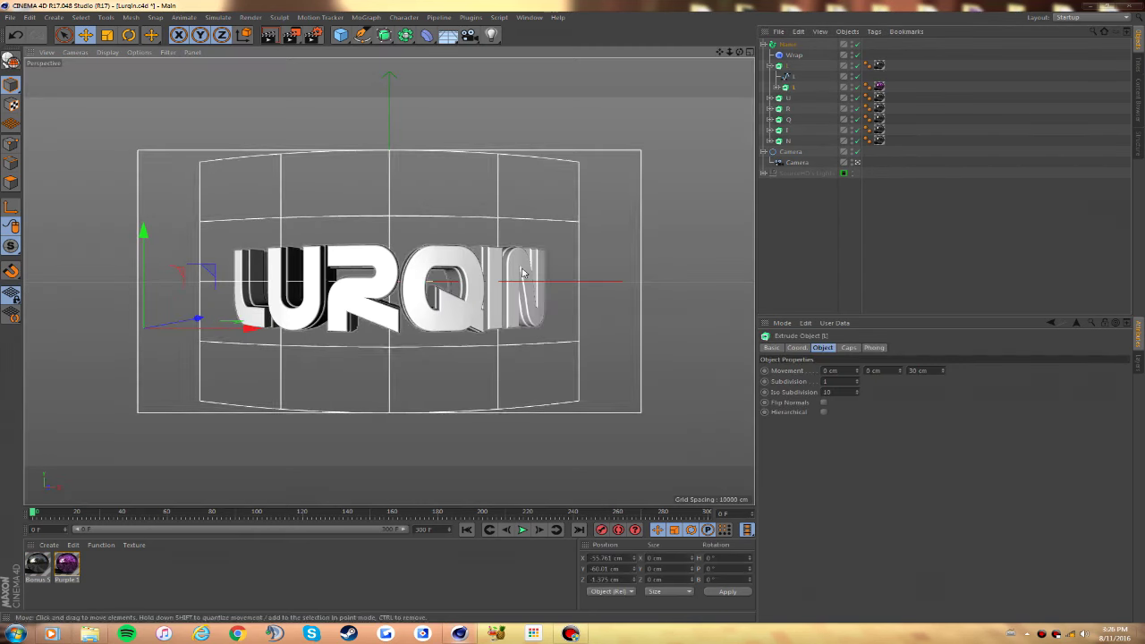
click(793, 55)
click(130, 17)
click(188, 175)
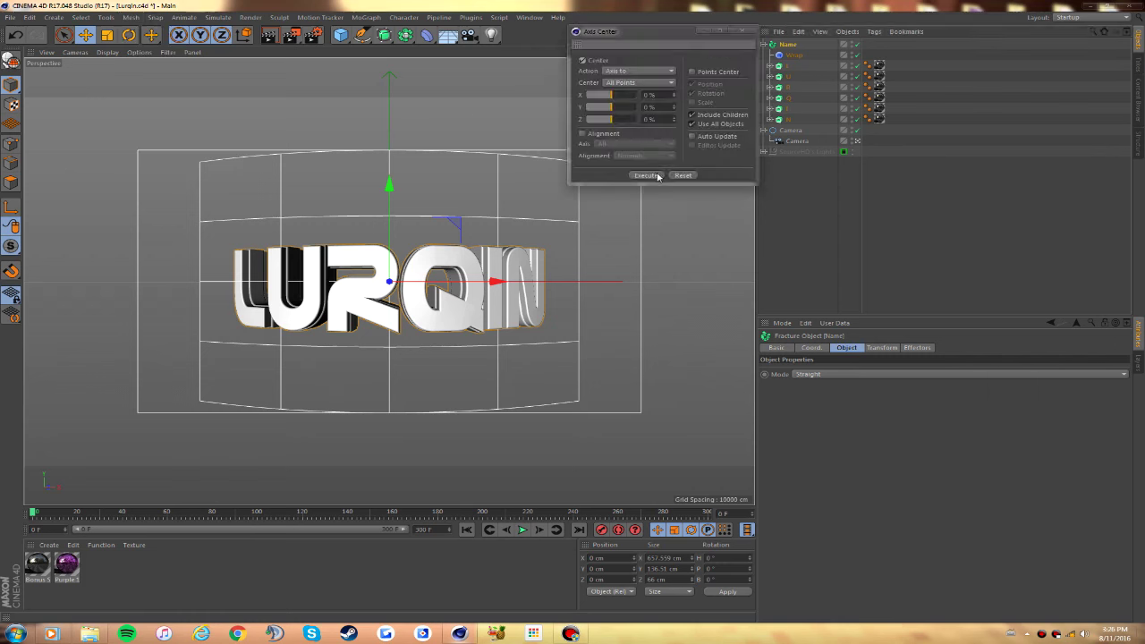
click(770, 67)
click(648, 176)
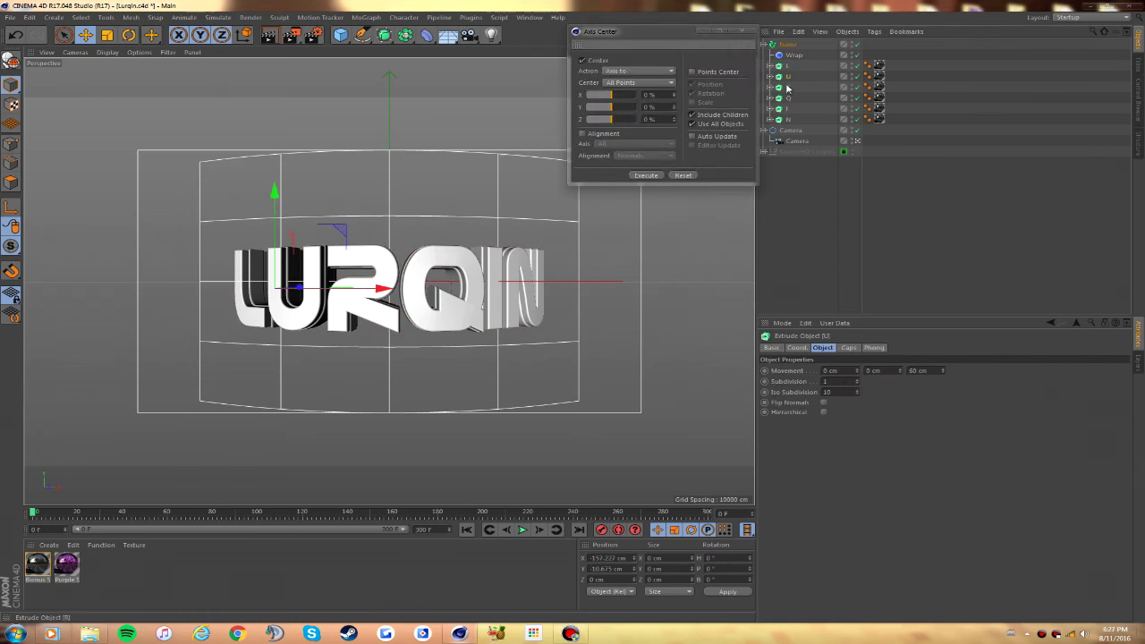
click(654, 176)
Step: Add a new effector to the letters
click(741, 31)
click(787, 44)
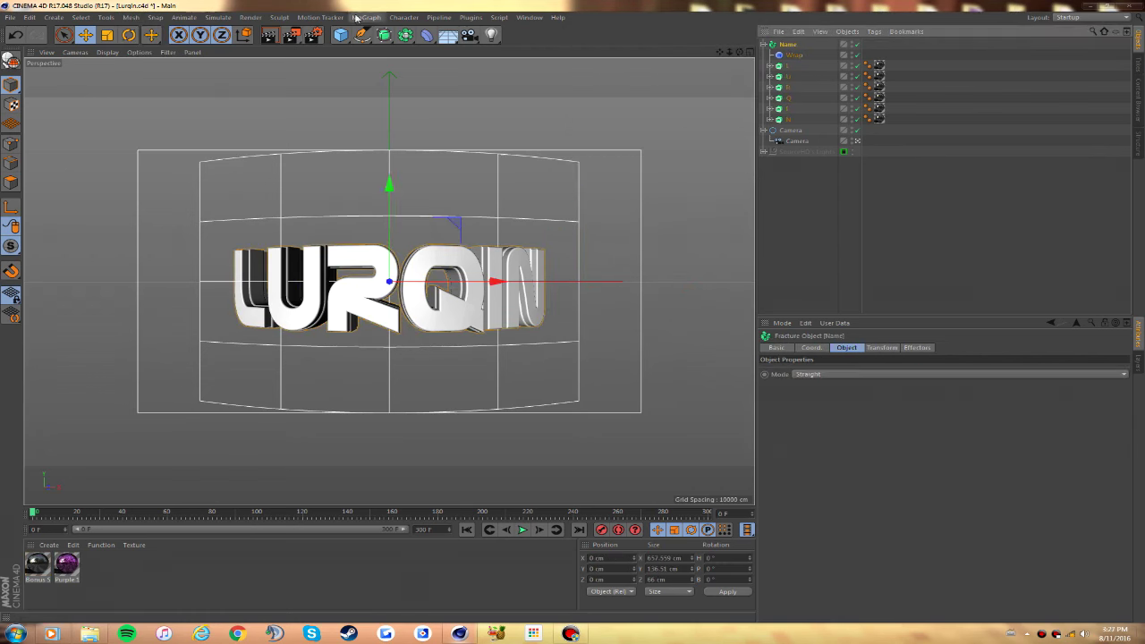
click(366, 17)
click(458, 170)
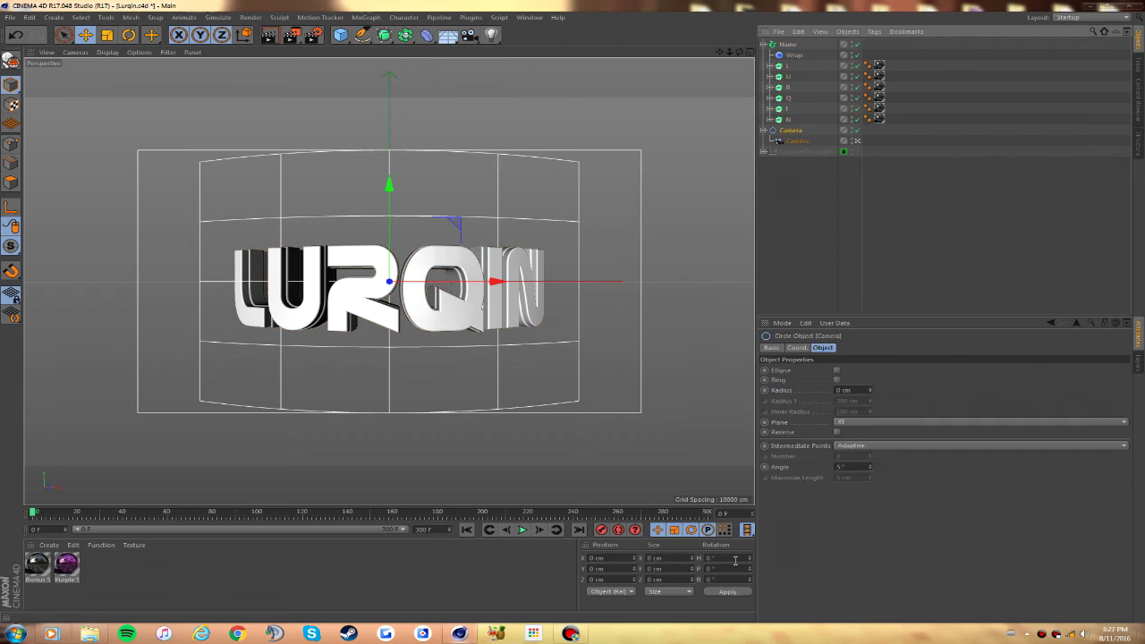
Step: Open the wings image in Photoshop and set the render output to 2560×1080 PNG, saved as C4DRender
key(ctrl+o)
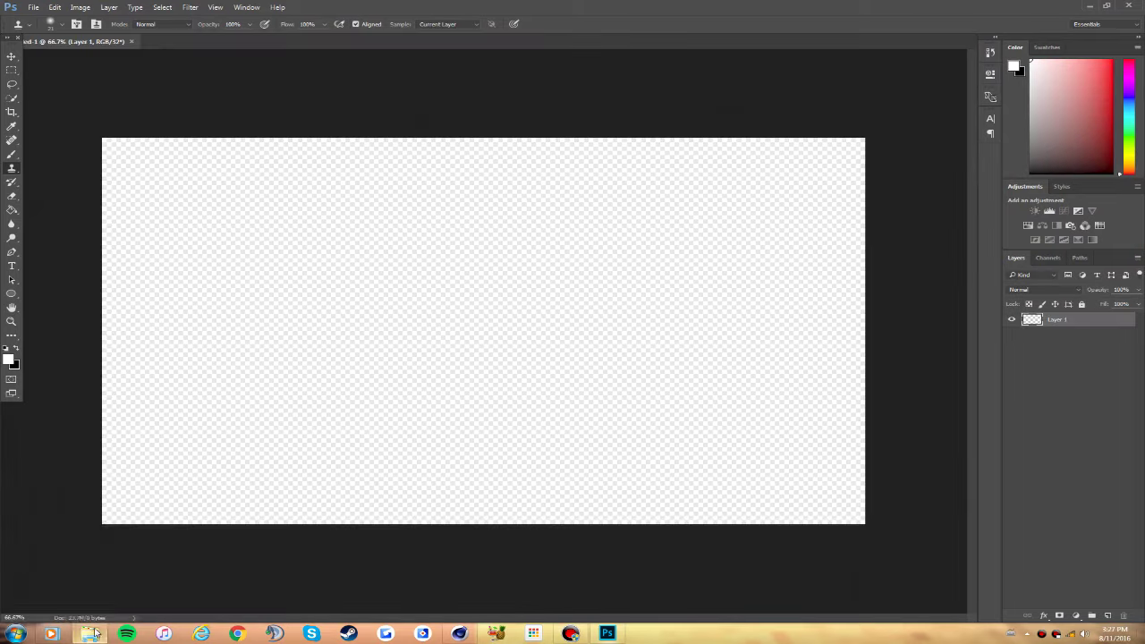
click(93, 633)
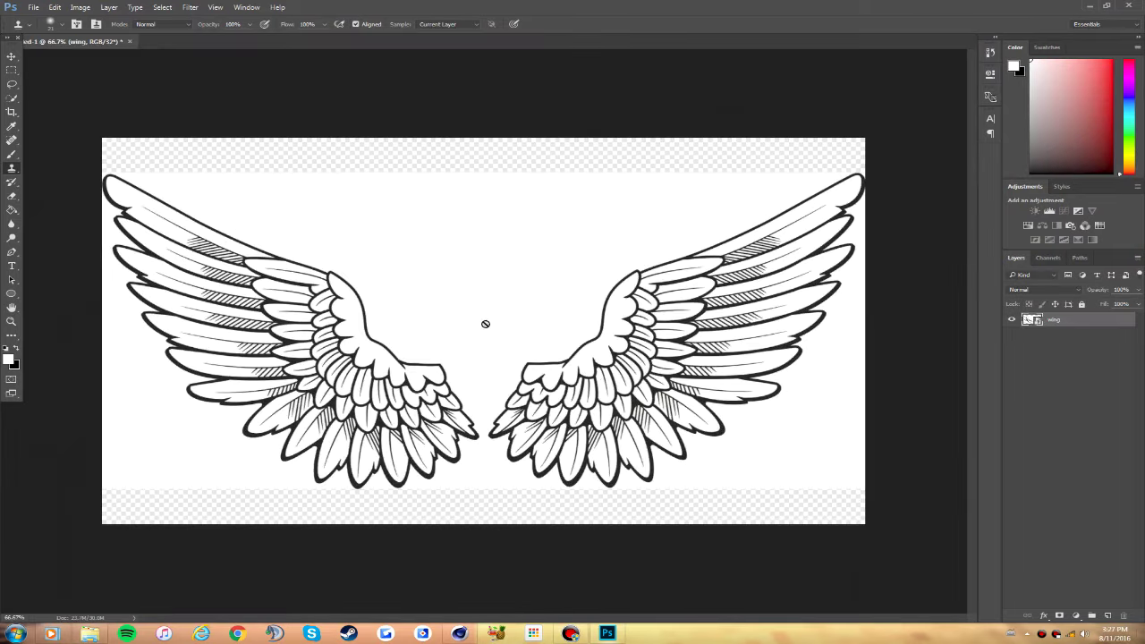
text(0)
key(Tab)
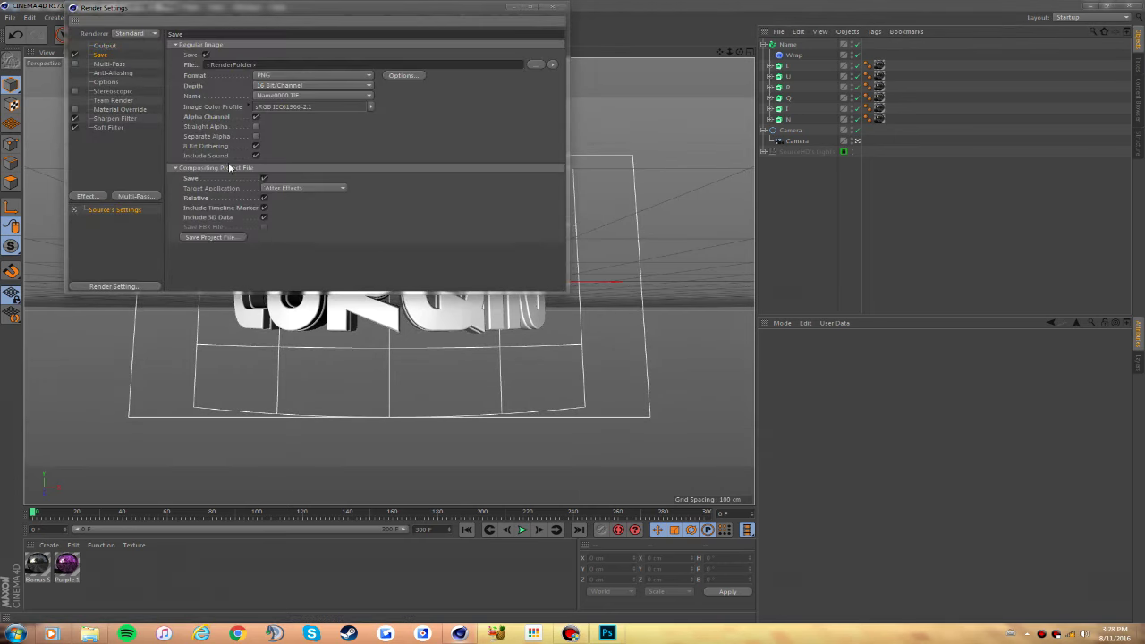
click(533, 65)
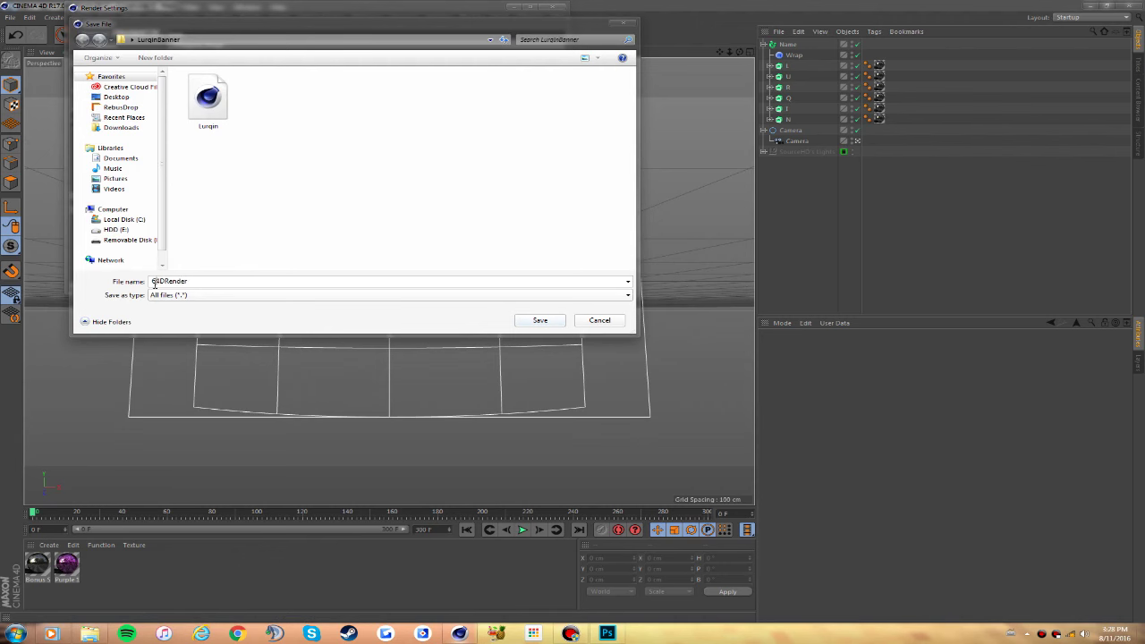
text(Lurqin)
key(Return)
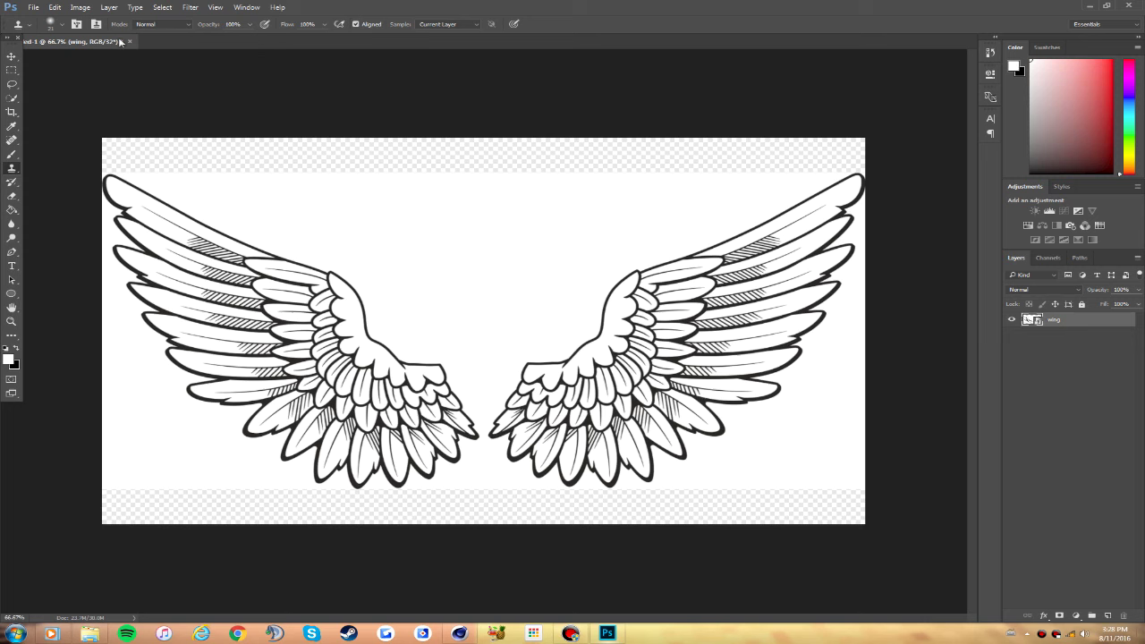
Step: Quick-select the white background around the wings, including the gap between them
click(109, 25)
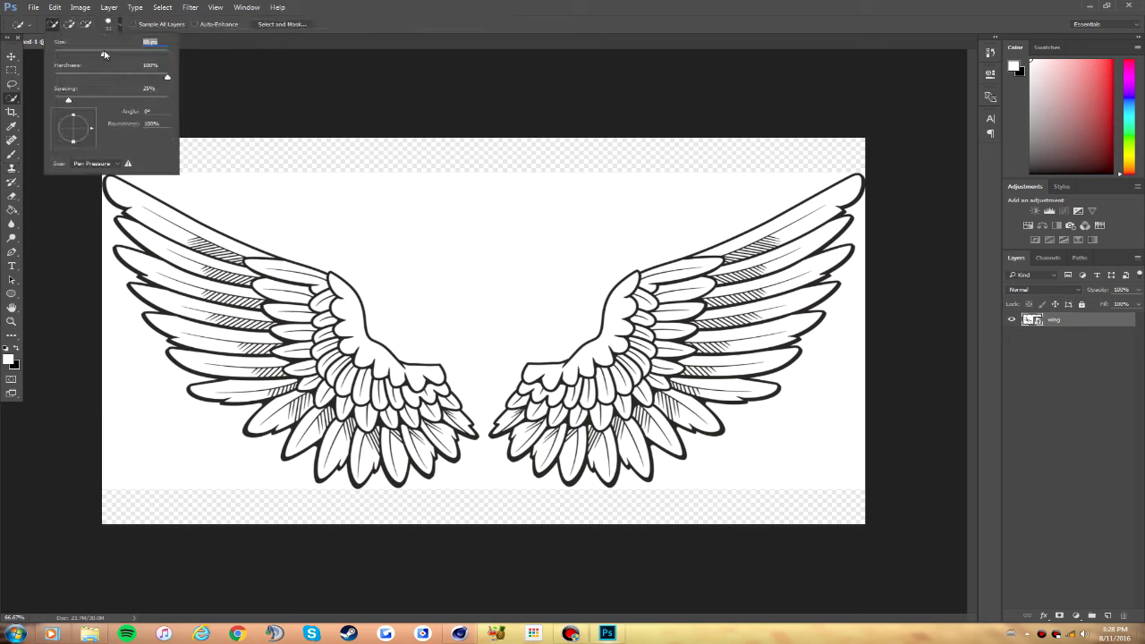
key(Return)
drag(434, 268, 628, 258)
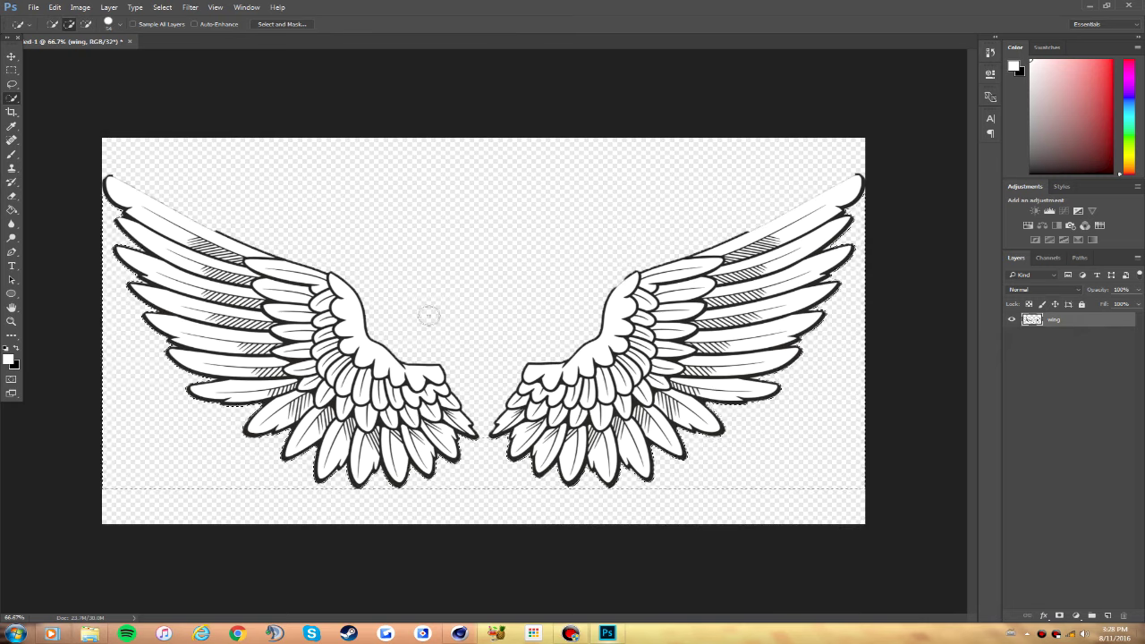
click(11, 321)
drag(481, 445, 490, 402)
click(490, 401)
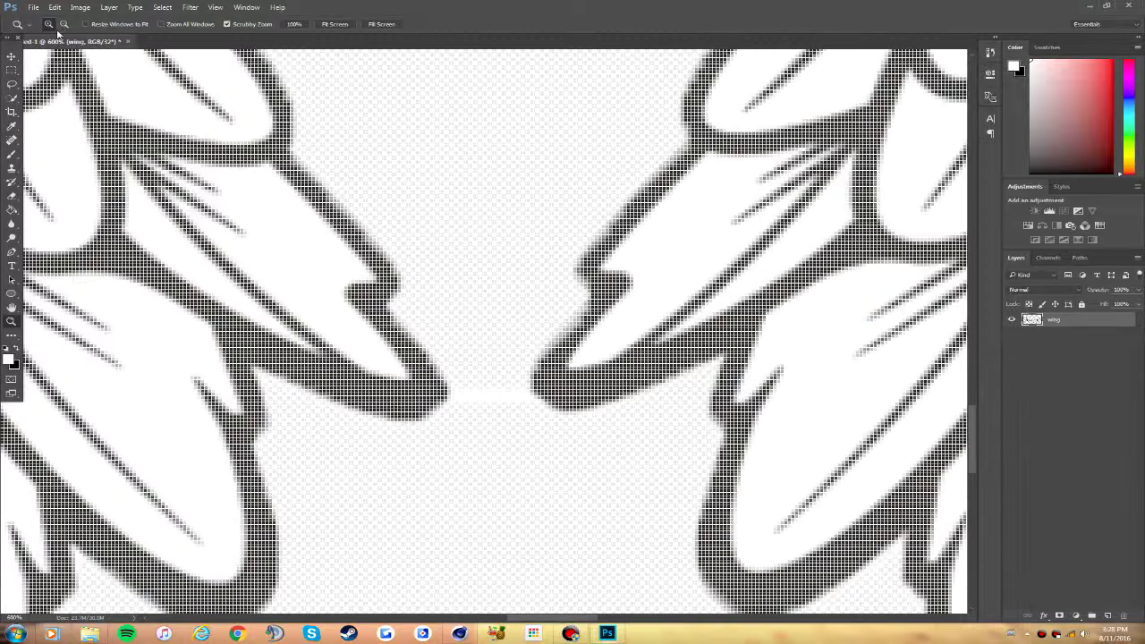
click(12, 96)
click(109, 24)
click(495, 393)
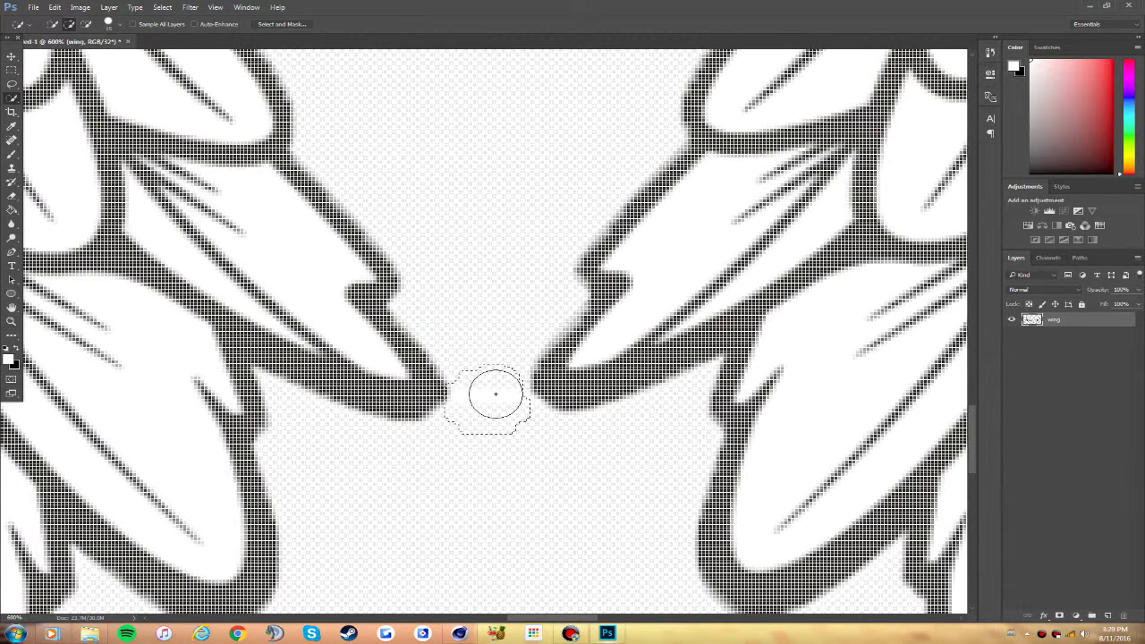
Step: Fit the image on screen and turn the selection into a work path
click(12, 321)
right_click(333, 263)
click(402, 270)
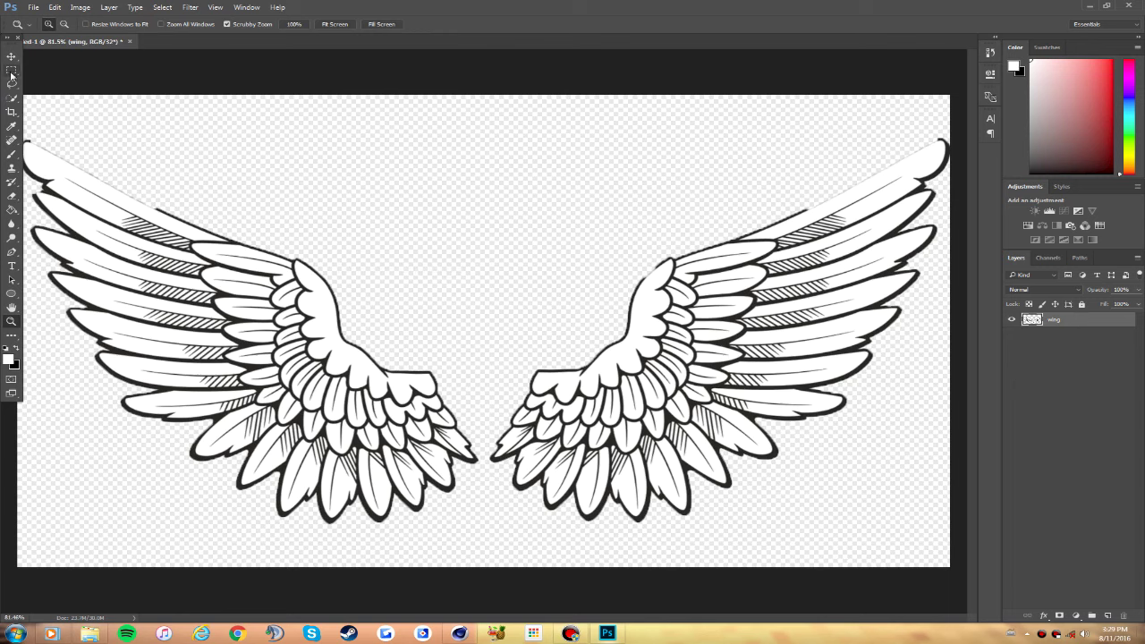
click(109, 24)
click(472, 317)
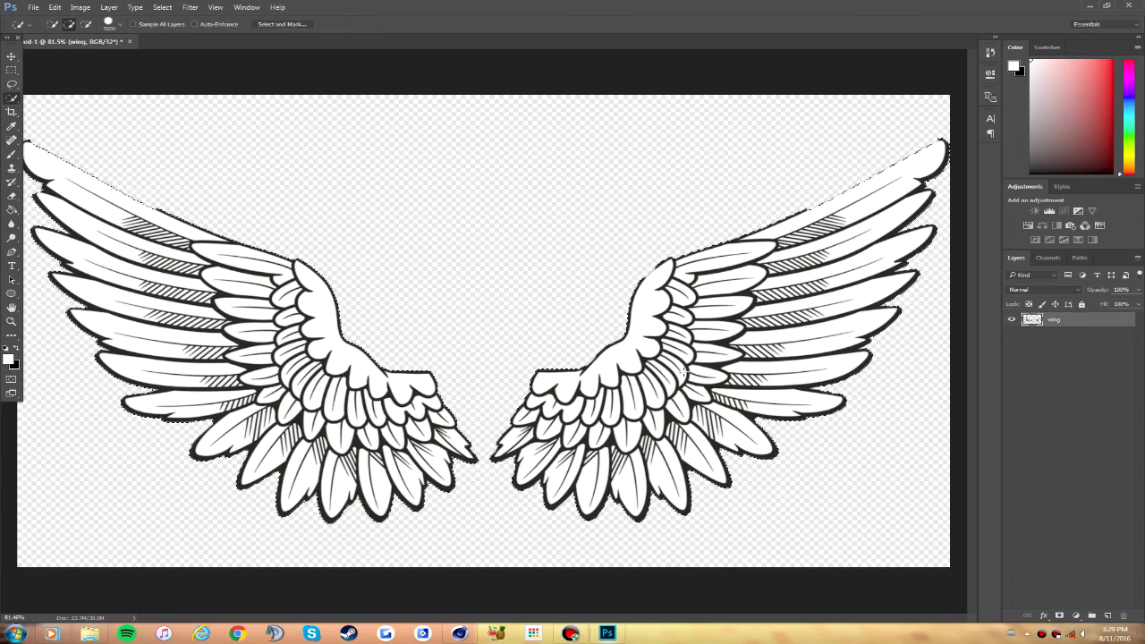
right_click(693, 370)
click(741, 441)
click(33, 7)
Step: Save the PSD and export its paths to Illustrator as Wings
click(40, 119)
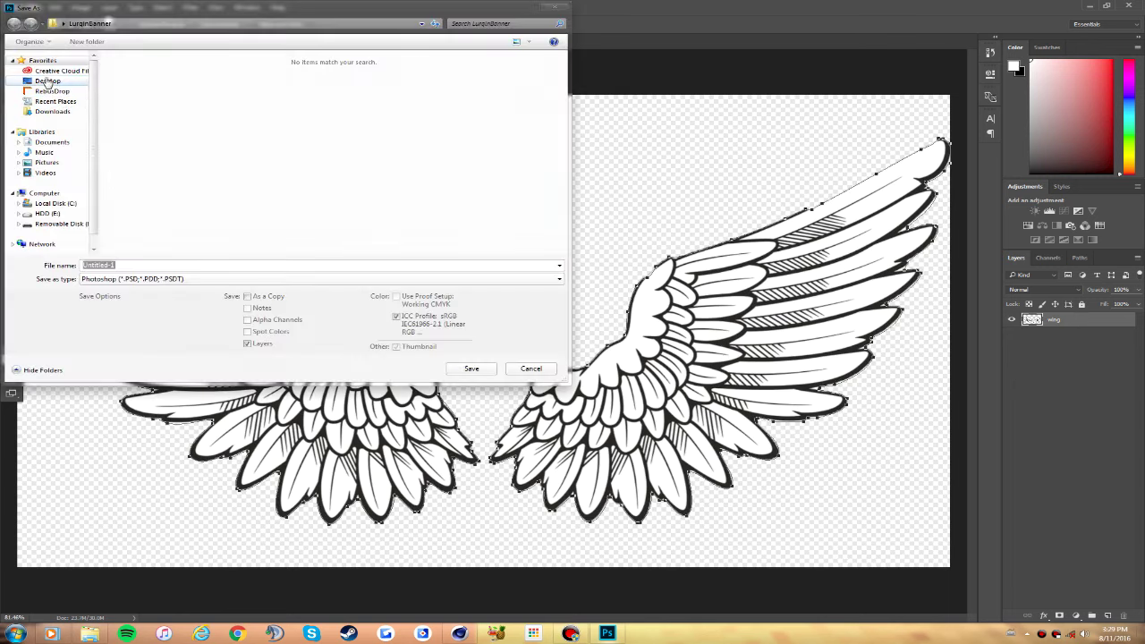
key(Return)
key(Return)
click(33, 8)
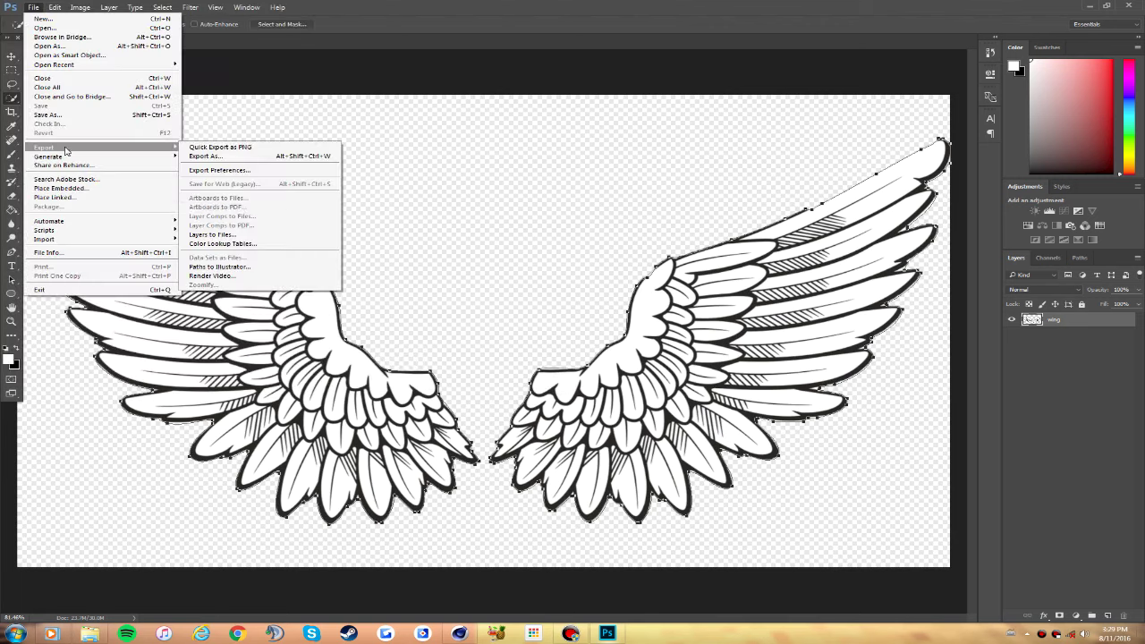
click(224, 267)
key(Return)
click(474, 305)
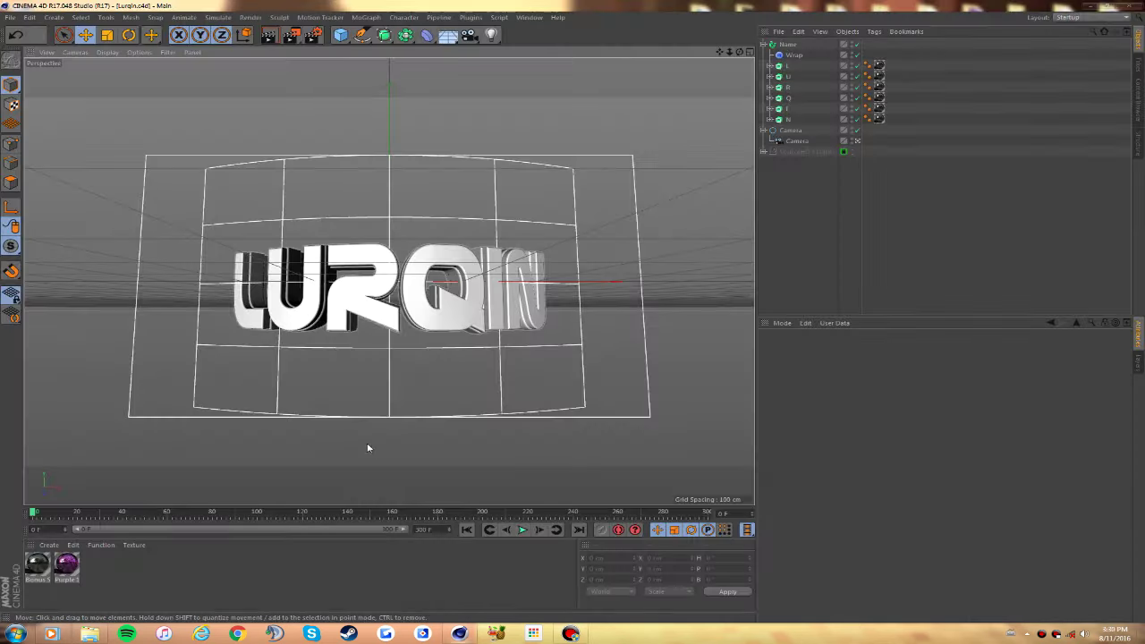
Step: Import Wings.ai from the LurqinBanner folder into Cinema 4D
key(ctrl+o)
click(292, 219)
double_click(398, 184)
double_click(417, 199)
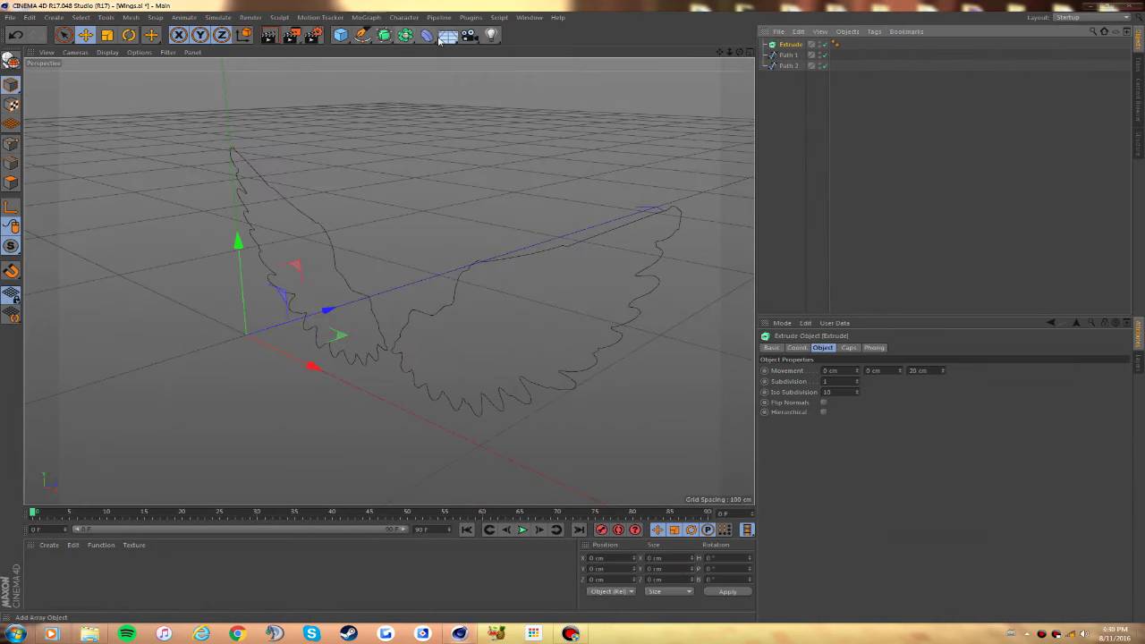
Step: Extrude both wing paths with fillet caps and move Extrude.1 to -20 cm on X
drag(790, 55, 790, 57)
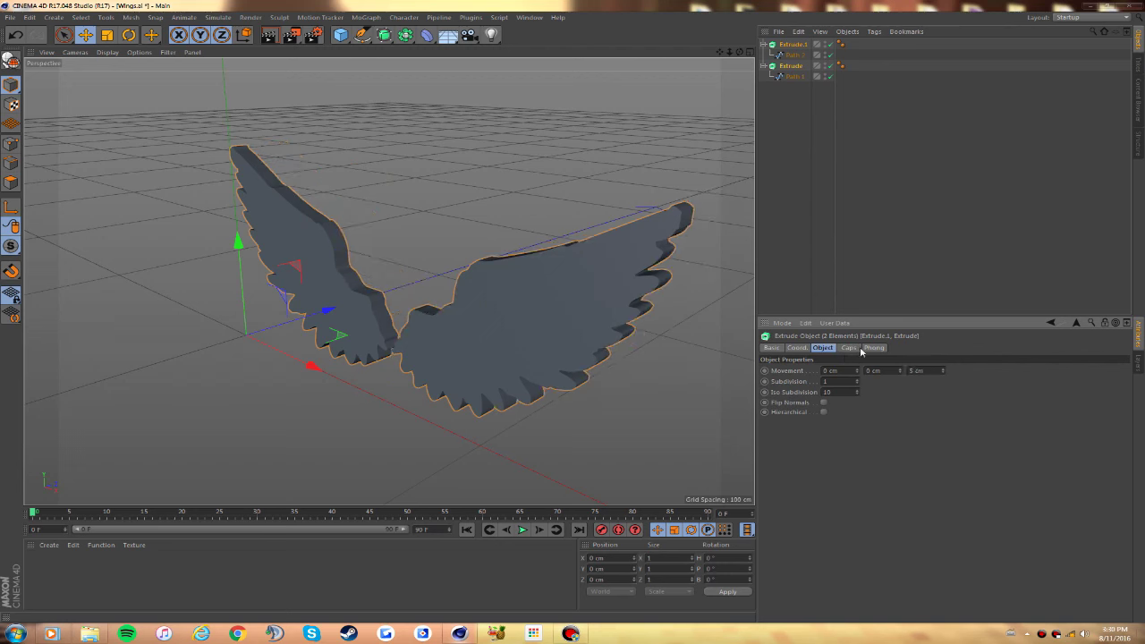
click(885, 402)
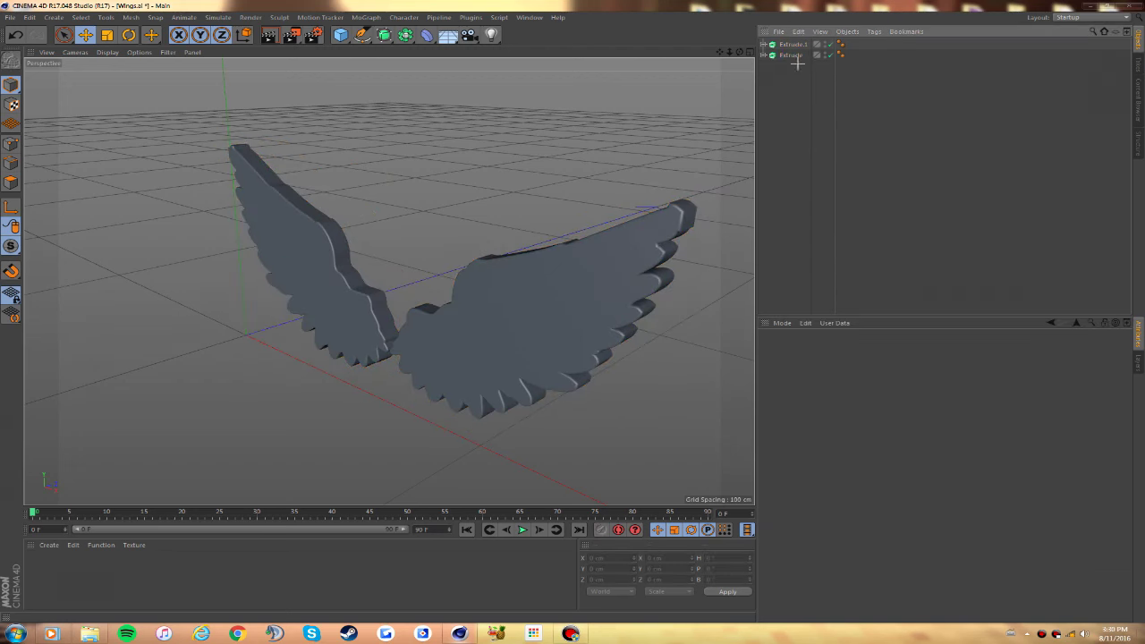
click(287, 232)
drag(311, 362, 276, 352)
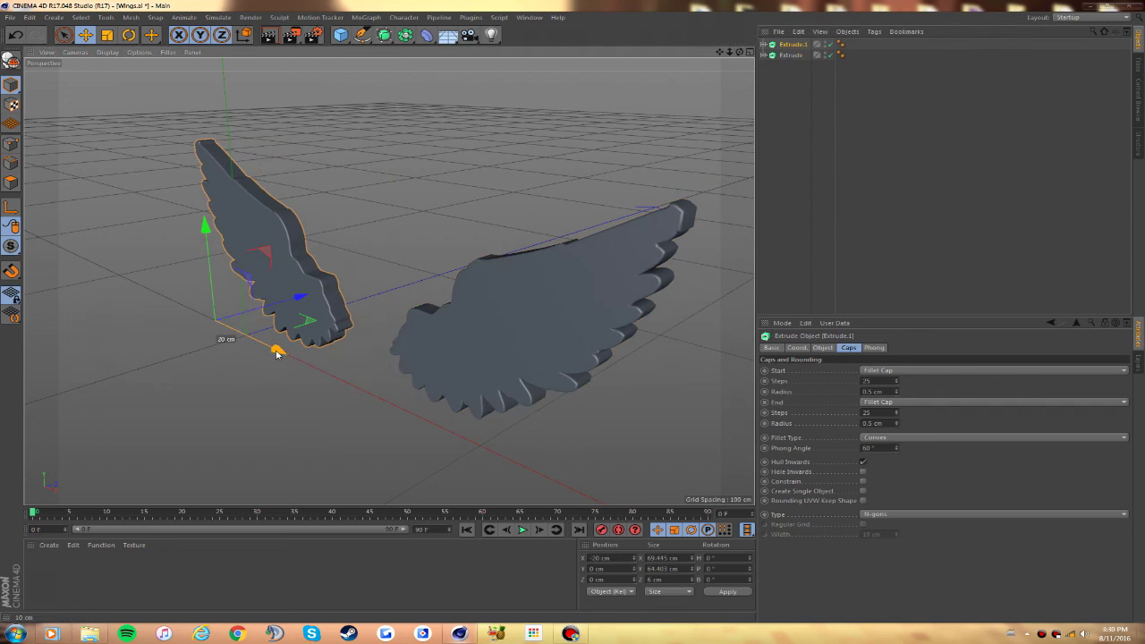
Step: Center the axes of both wing objects
ctrl+click(791, 55)
click(131, 17)
click(205, 112)
click(646, 175)
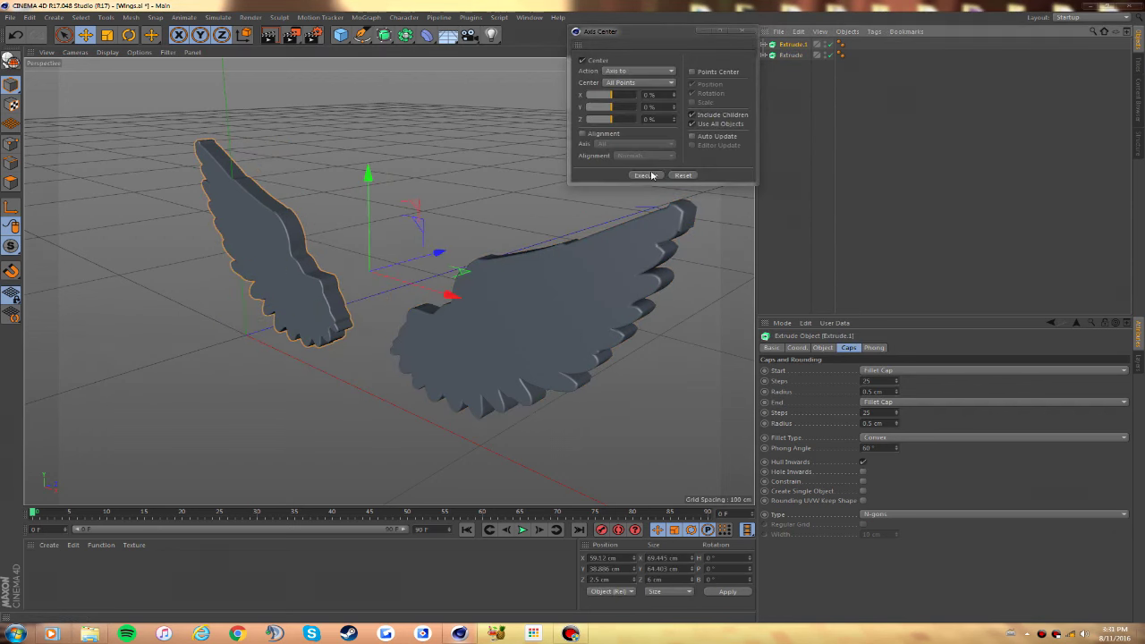
click(787, 56)
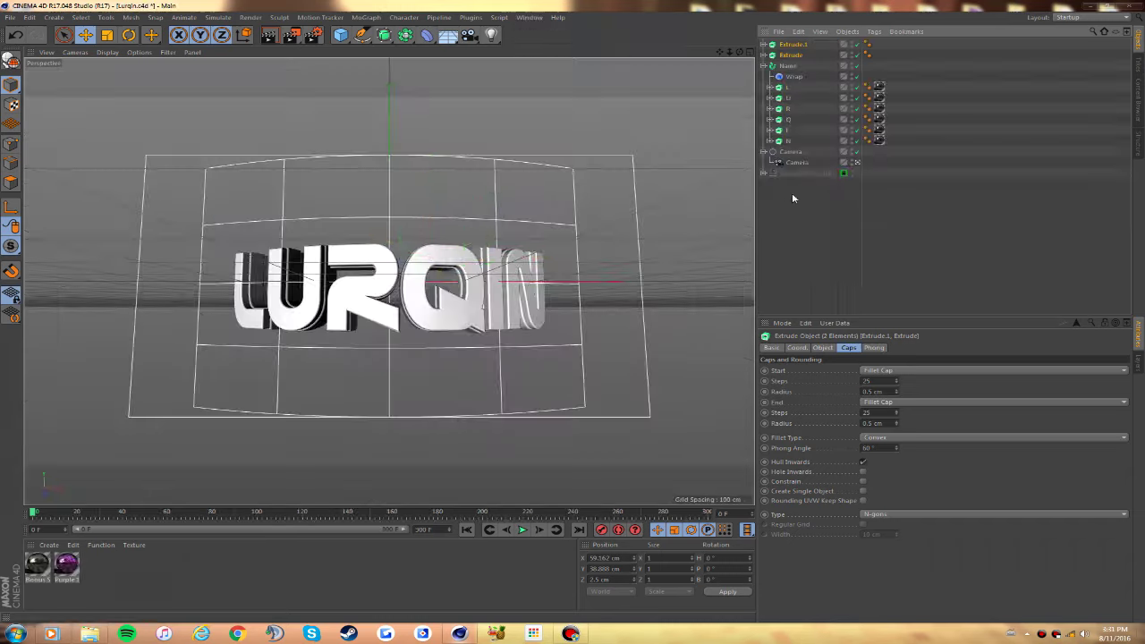
Step: Set the wings' Y scale to 3
click(796, 347)
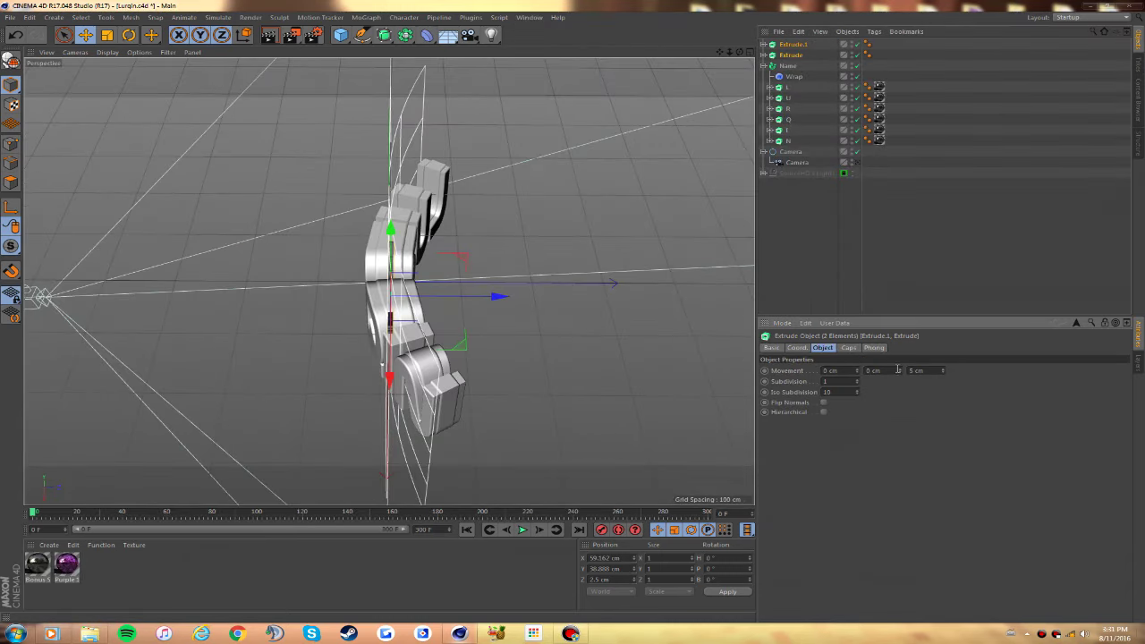
double_click(864, 370)
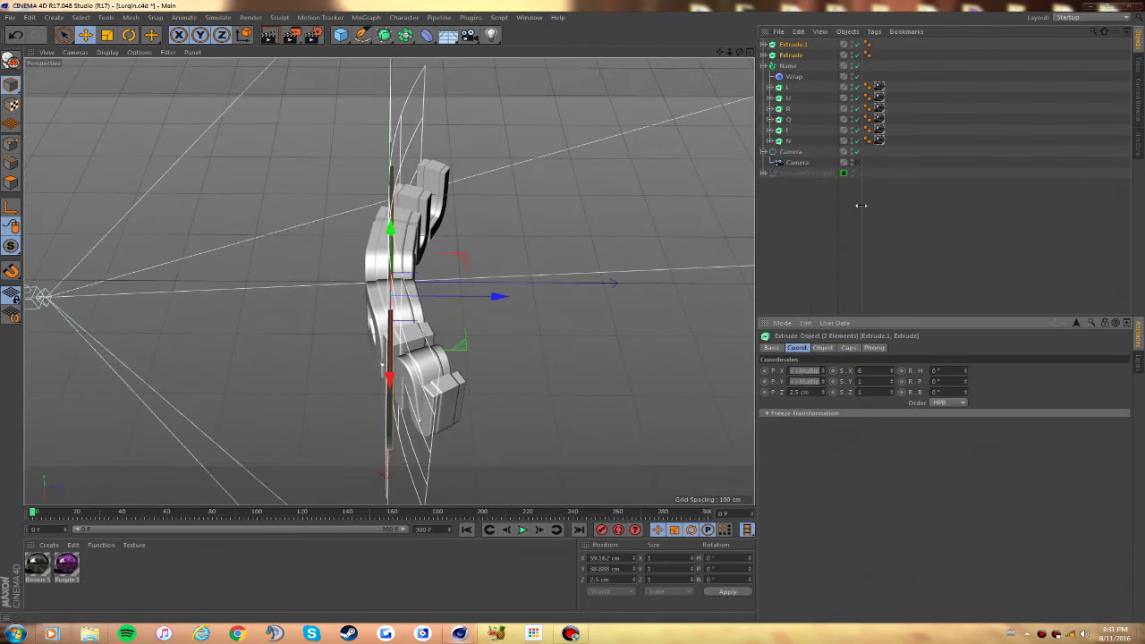
key(Tab)
text(3)
key(Return)
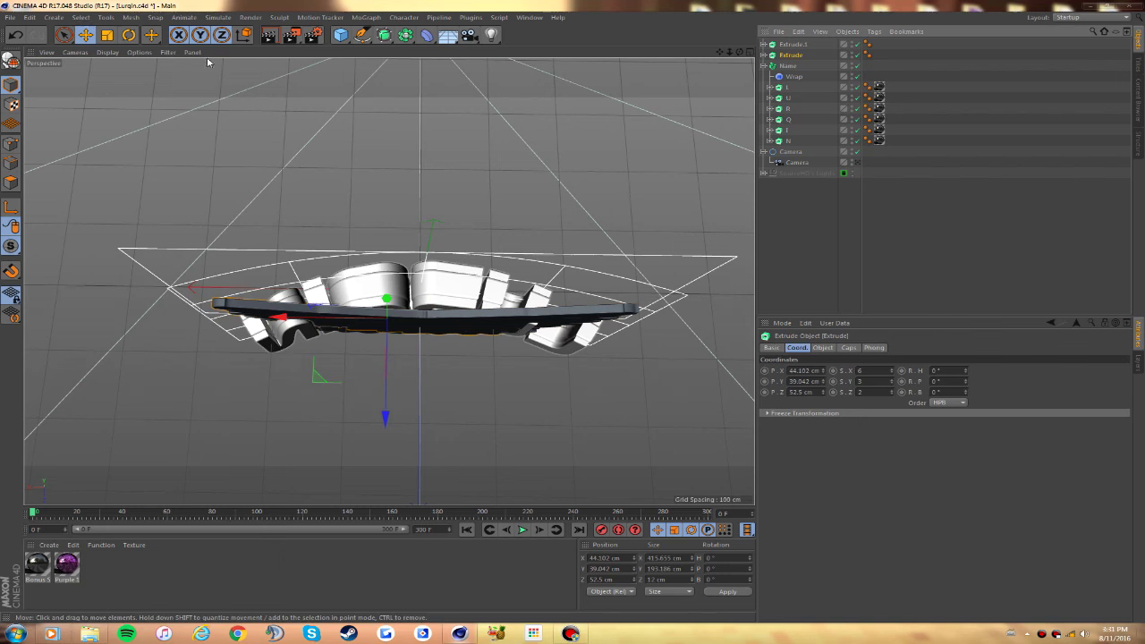
Step: Tilt one wing 20 degrees and slide the other wing outward from the text
key(r)
mouse_move(446, 354)
mouse_down()
mouse_move(493, 370)
mouse_move(487, 335)
mouse_up()
key(e)
click(791, 54)
drag(295, 336, 232, 356)
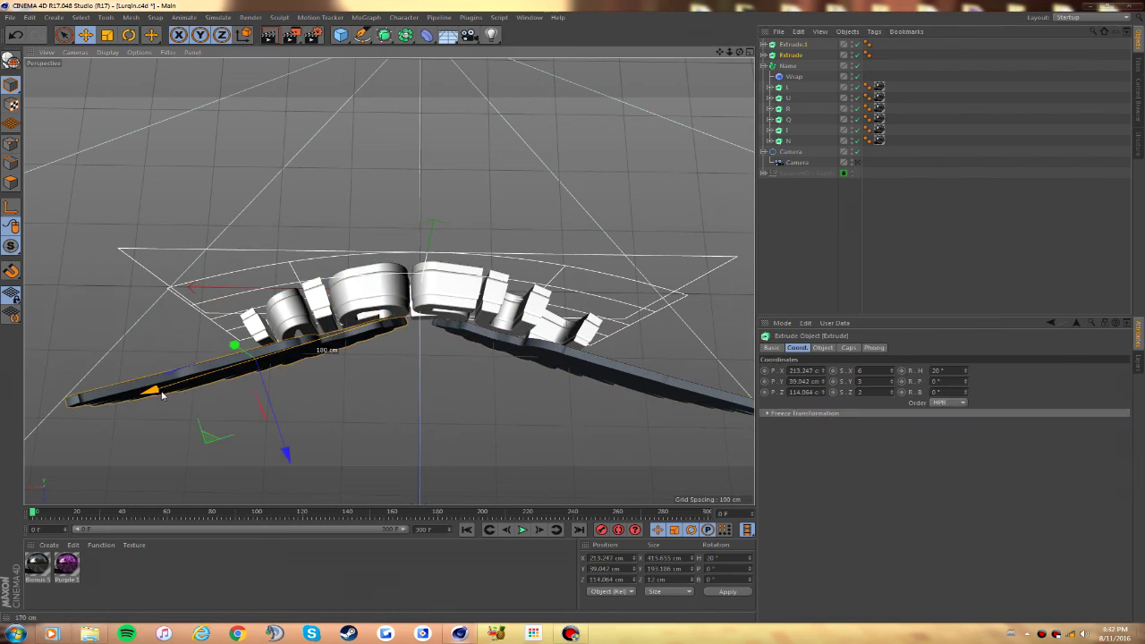
click(854, 162)
ctrl+click(792, 44)
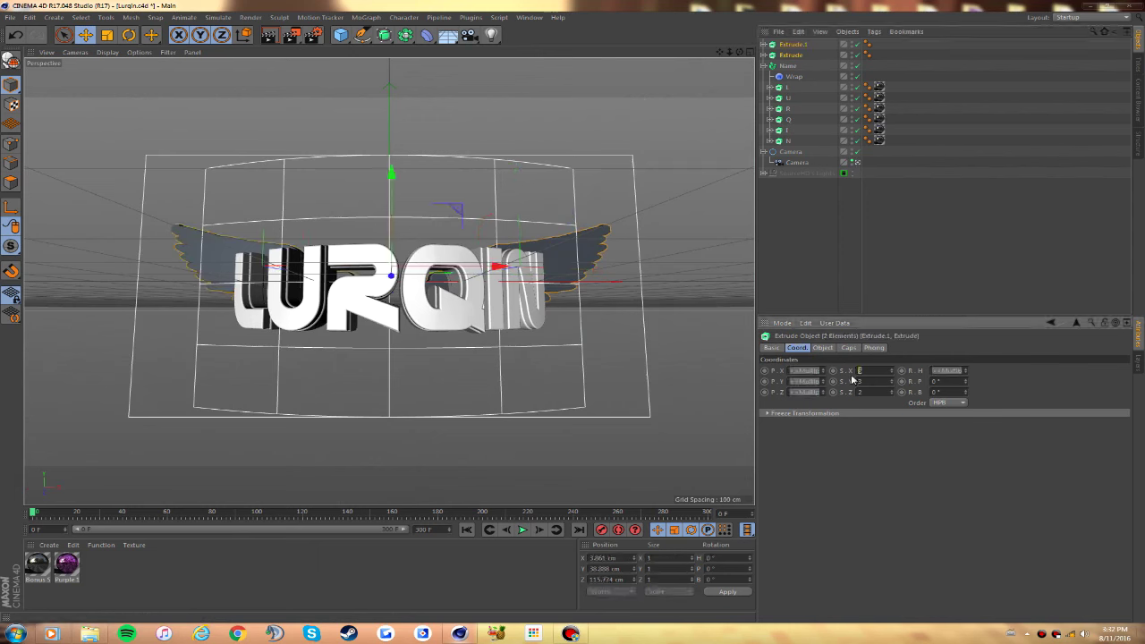
click(791, 162)
click(1044, 347)
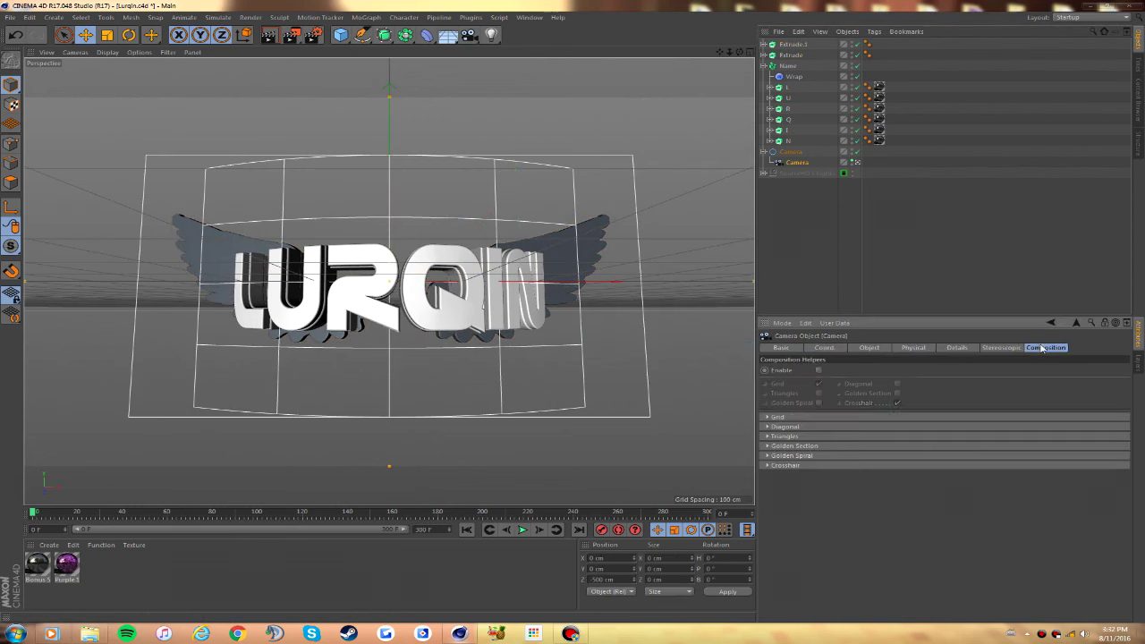
click(827, 293)
Step: Wrap both wings in Subdivision Surfaces named Right Wing and Left Wing
alt+click(384, 35)
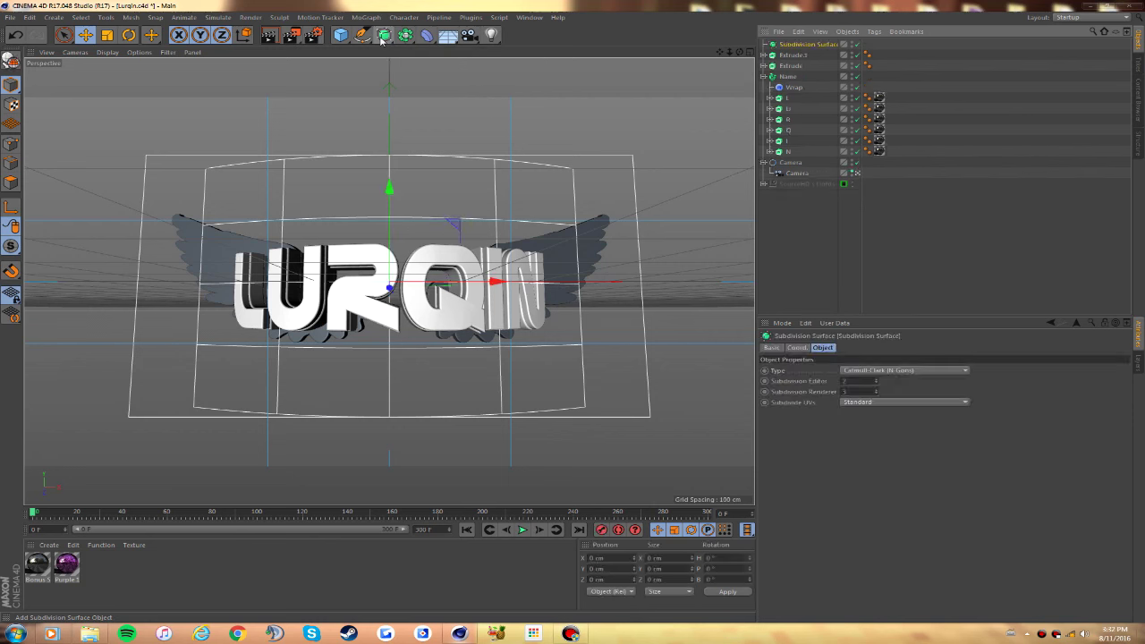
double_click(799, 44)
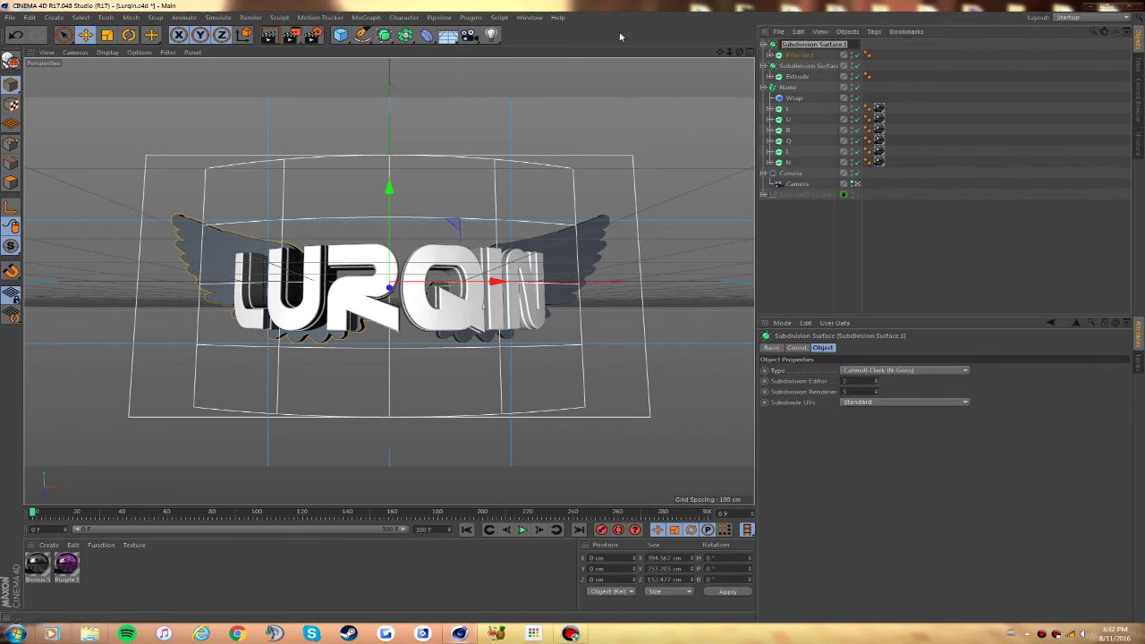
text(Right Wing)
key(Return)
double_click(794, 65)
text(Left Wing)
key(Return)
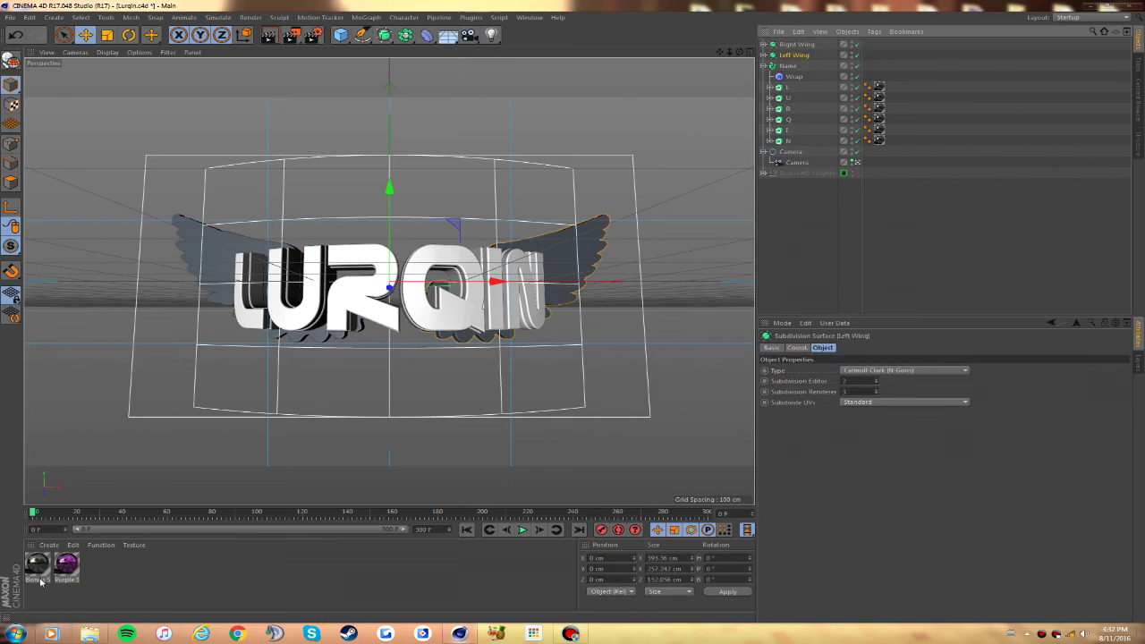
Step: Apply the material to both wings
drag(38, 565, 796, 55)
click(303, 212)
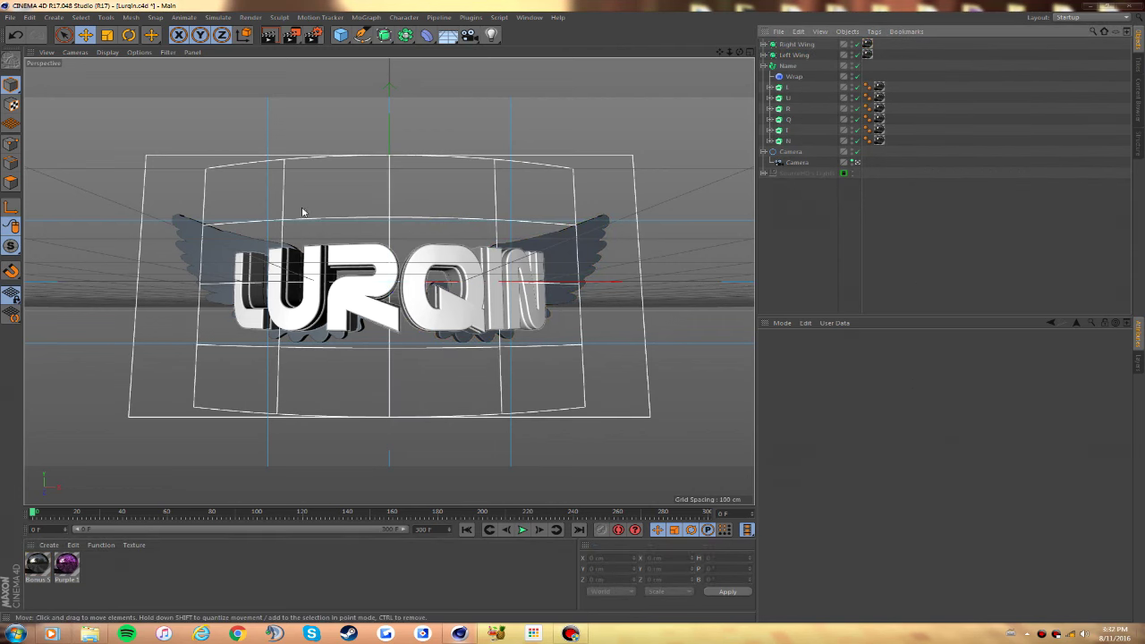
key(ctrl+d)
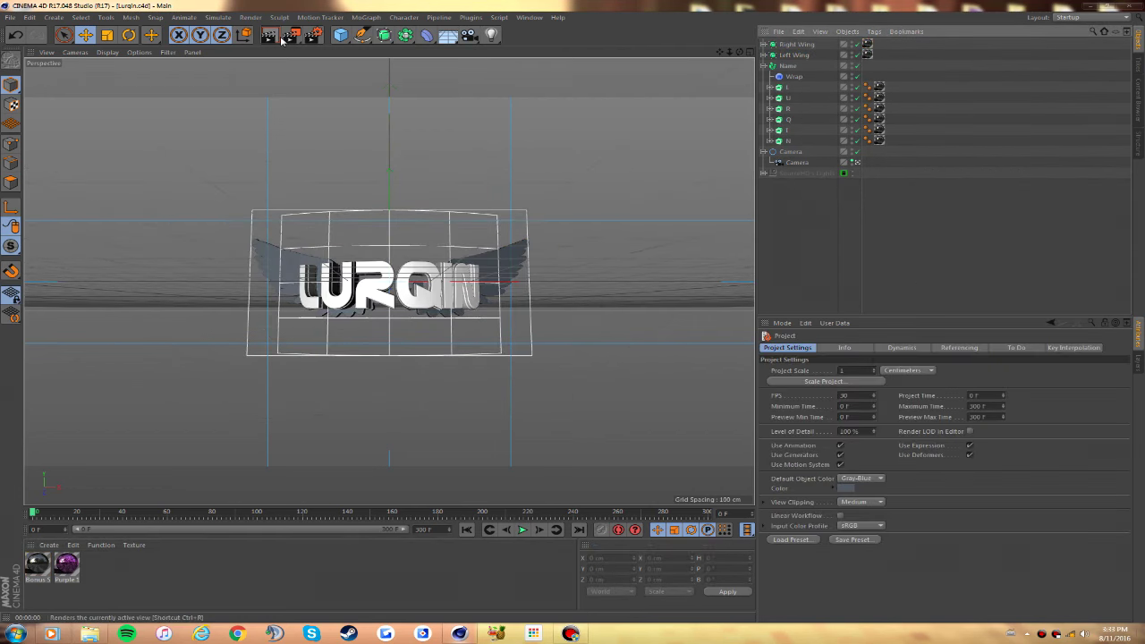
Step: Set the camera's P.Z to -550 cm and render a preview of the winged LURQIN text
click(797, 162)
click(825, 347)
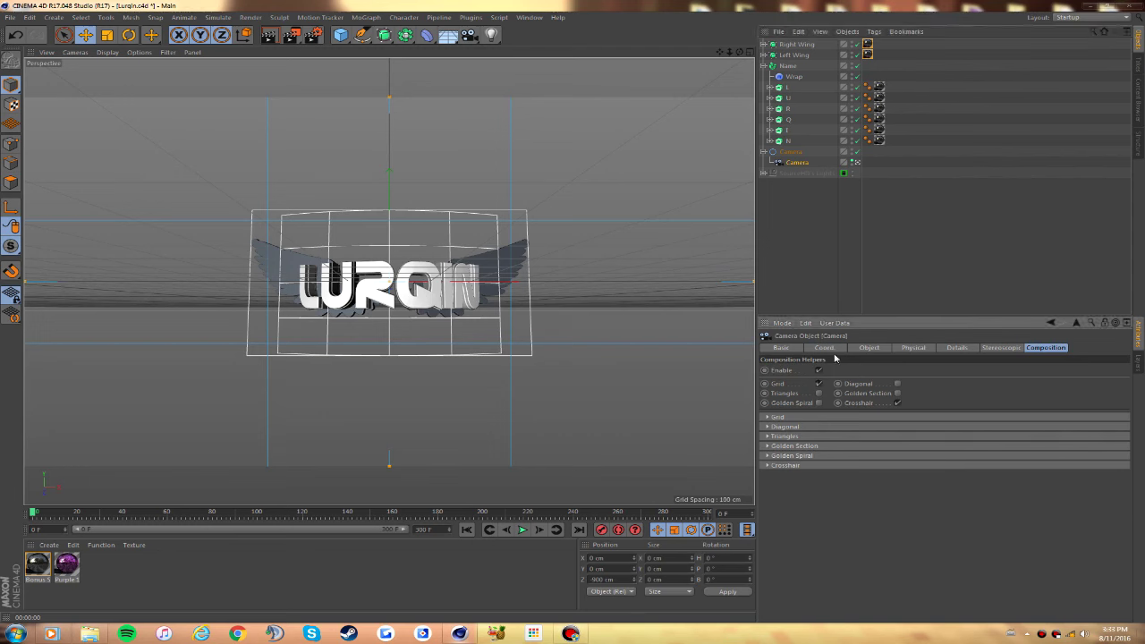
drag(822, 392, 822, 358)
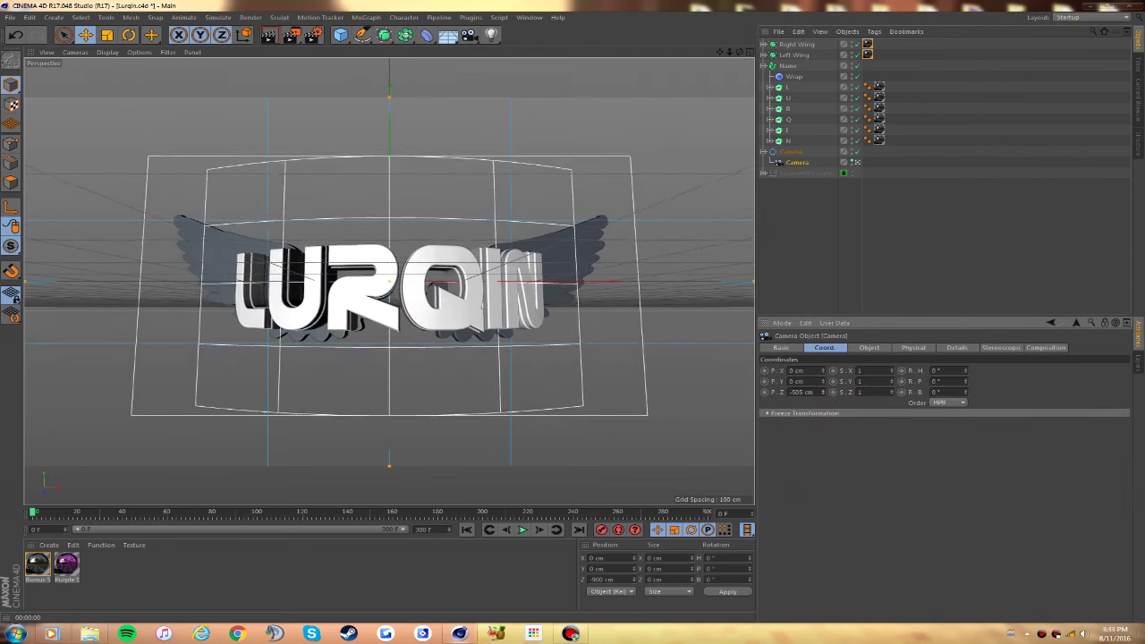
key(Return)
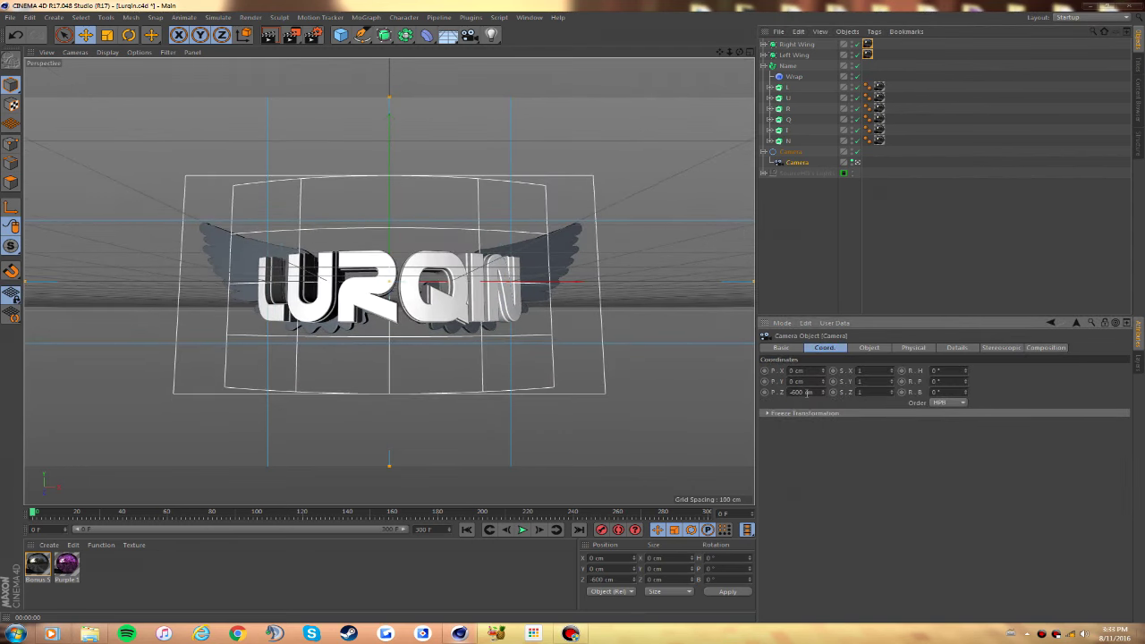
key(Return)
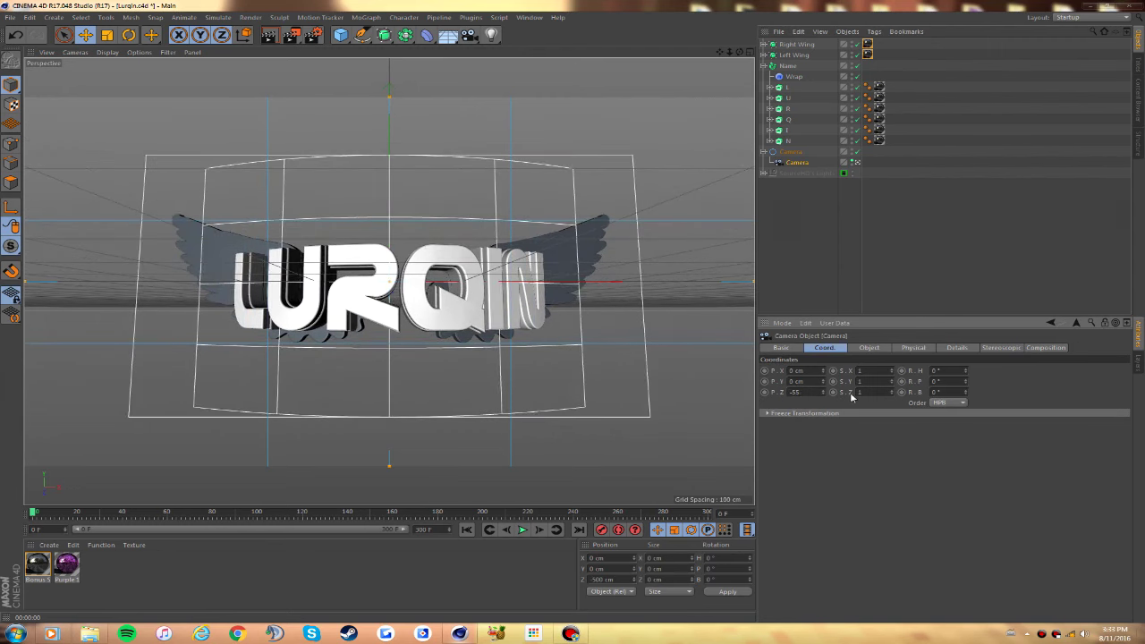
text(0)
key(Return)
click(817, 281)
key(ctrl+r)
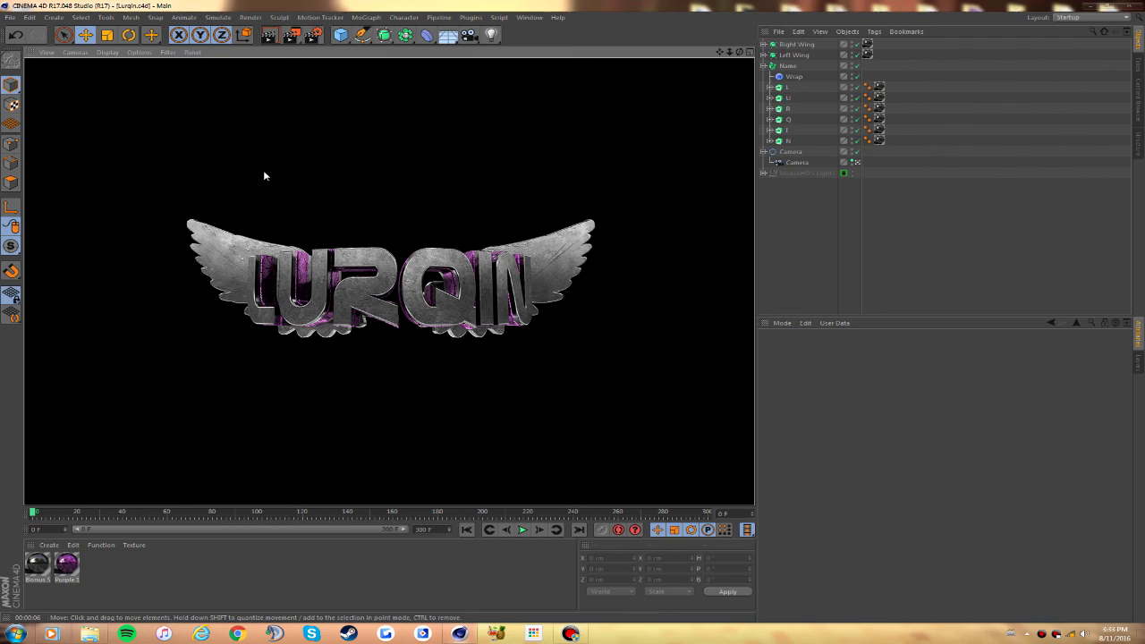
Step: Render the full winged LURQIN image to LurqinC4DRender.png in the Picture Viewer
key(shift+r)
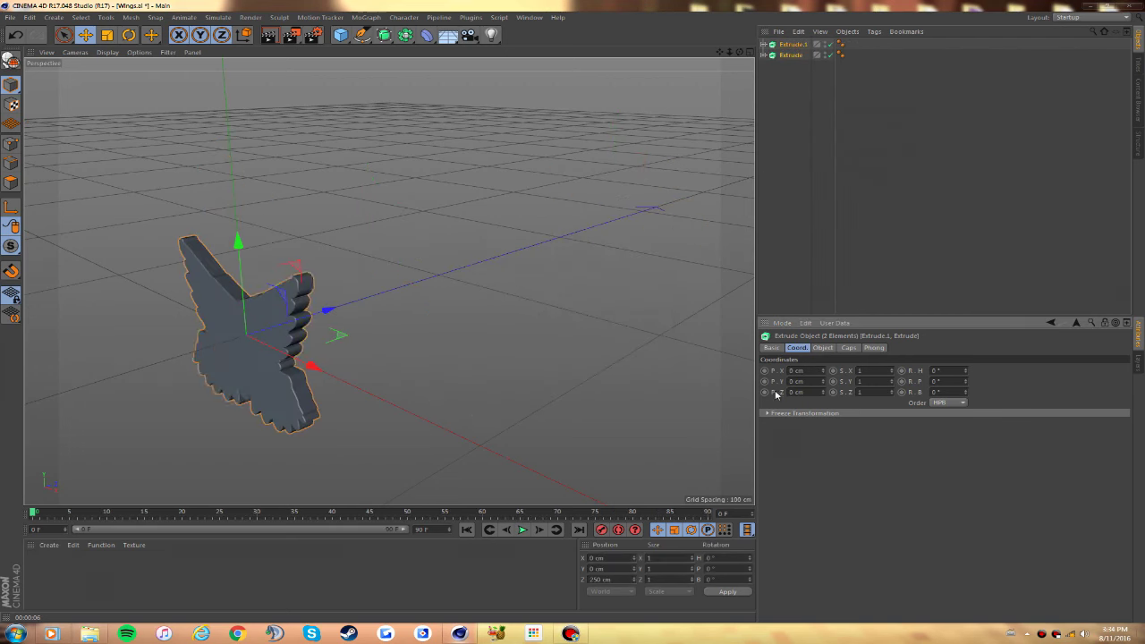
Step: Move the two Extrude wings to -40 cm and 50 cm on X, then save the Wings scene under a new name
drag(303, 356, 250, 338)
click(790, 54)
mouse_move(317, 369)
mouse_down()
mouse_move(407, 412)
mouse_move(389, 408)
mouse_up()
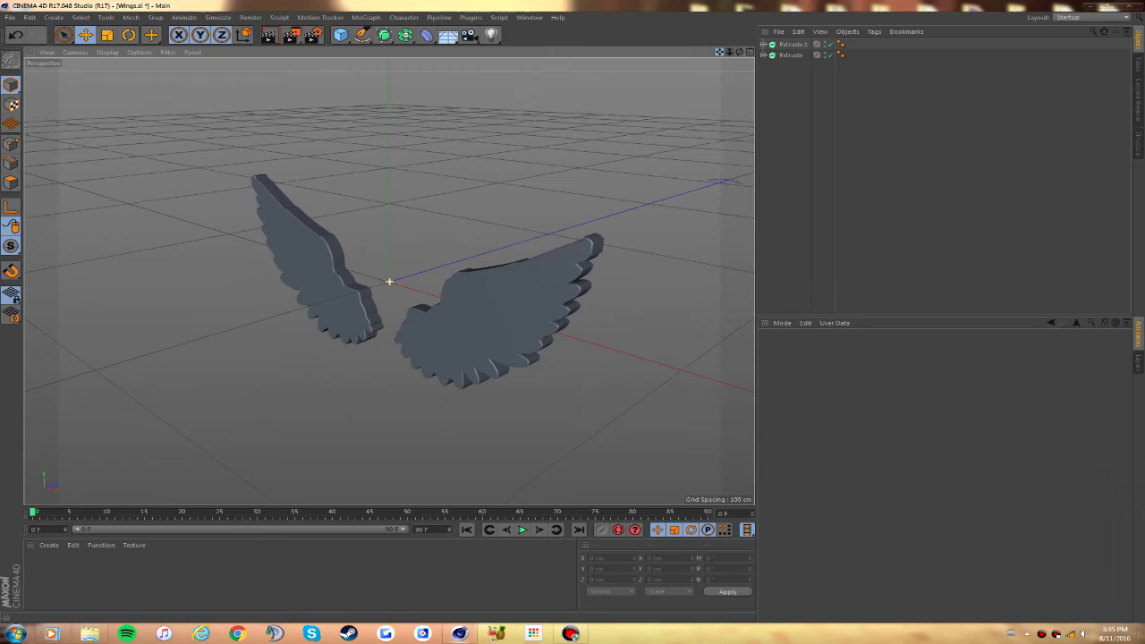
click(9, 17)
click(34, 116)
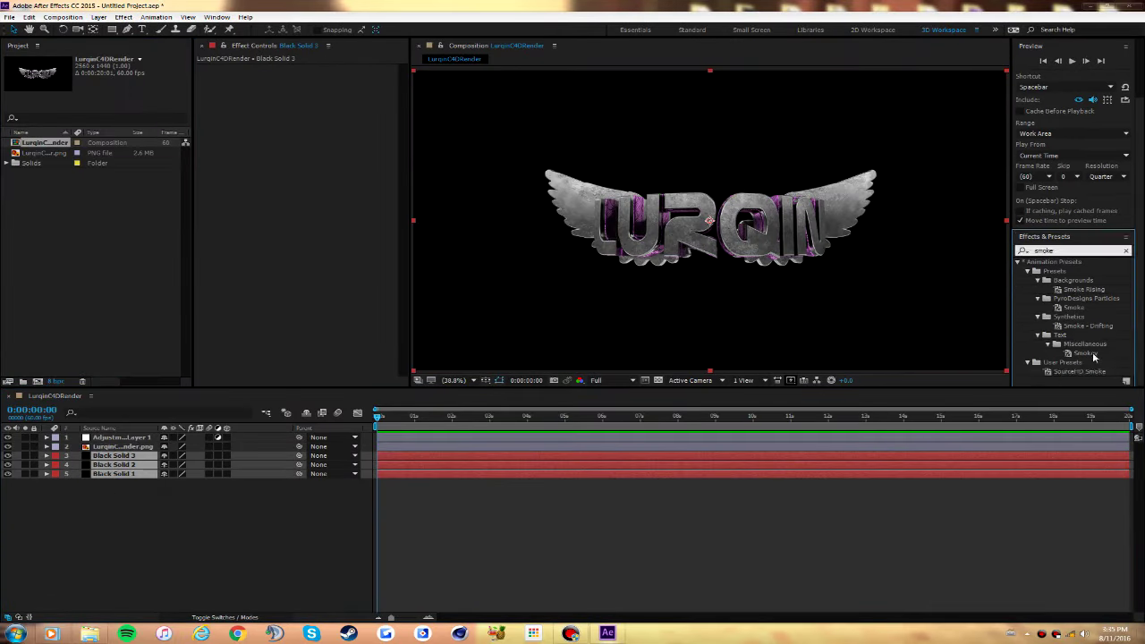
Step: Apply Particular to Black Solid 3 with a Box emitter sized 2000/0/100
click(125, 456)
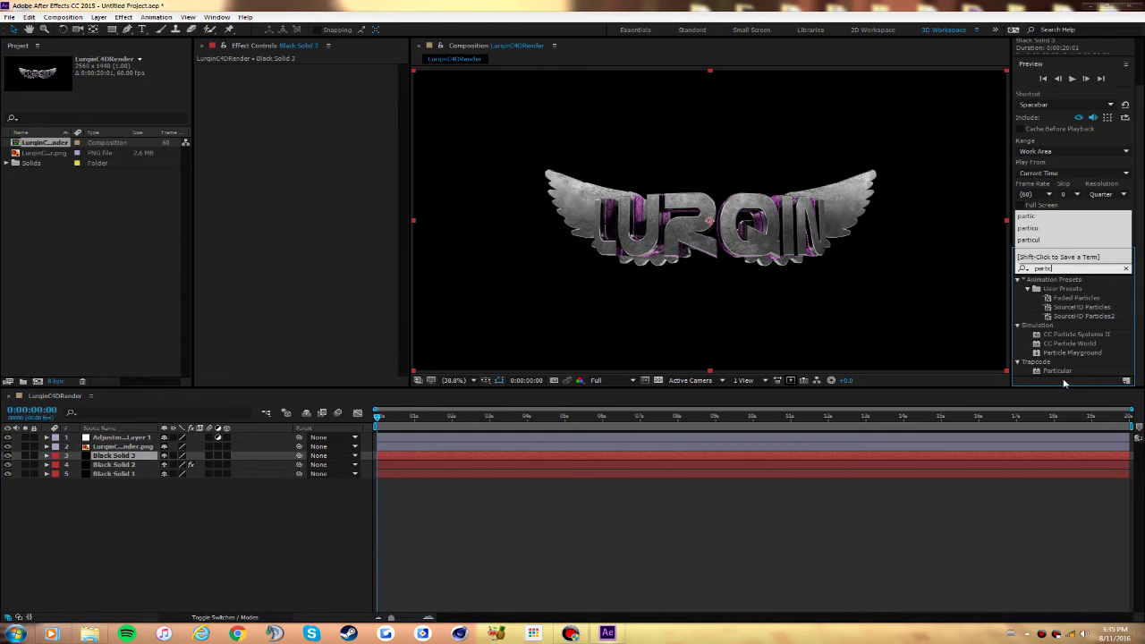
click(219, 305)
click(349, 123)
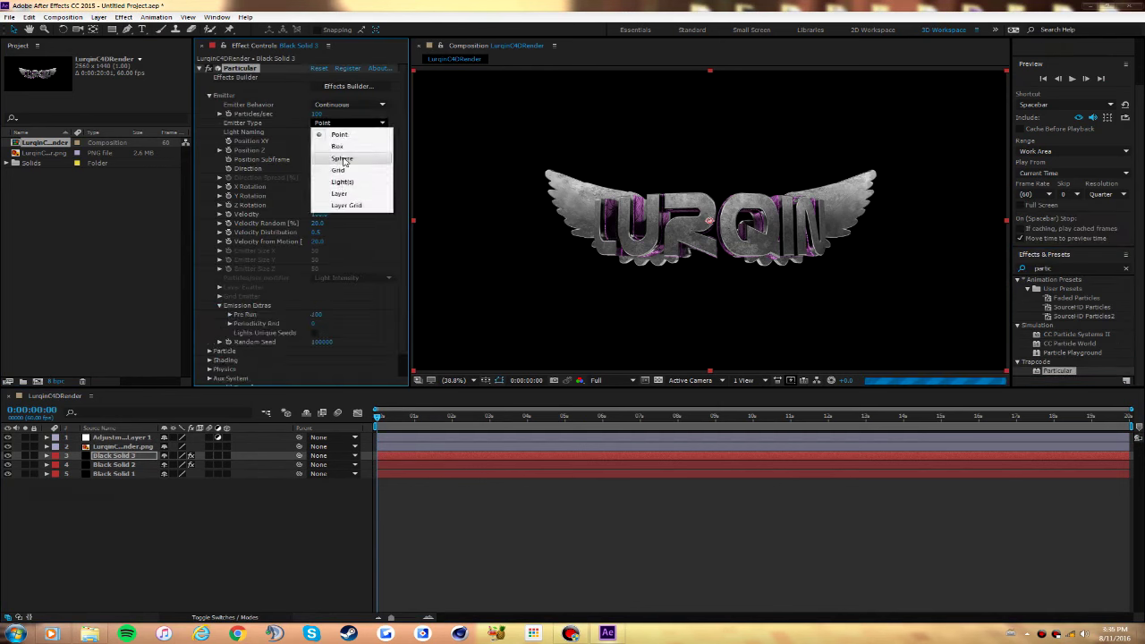
click(340, 132)
click(313, 259)
text(0)
key(Tab)
text(100)
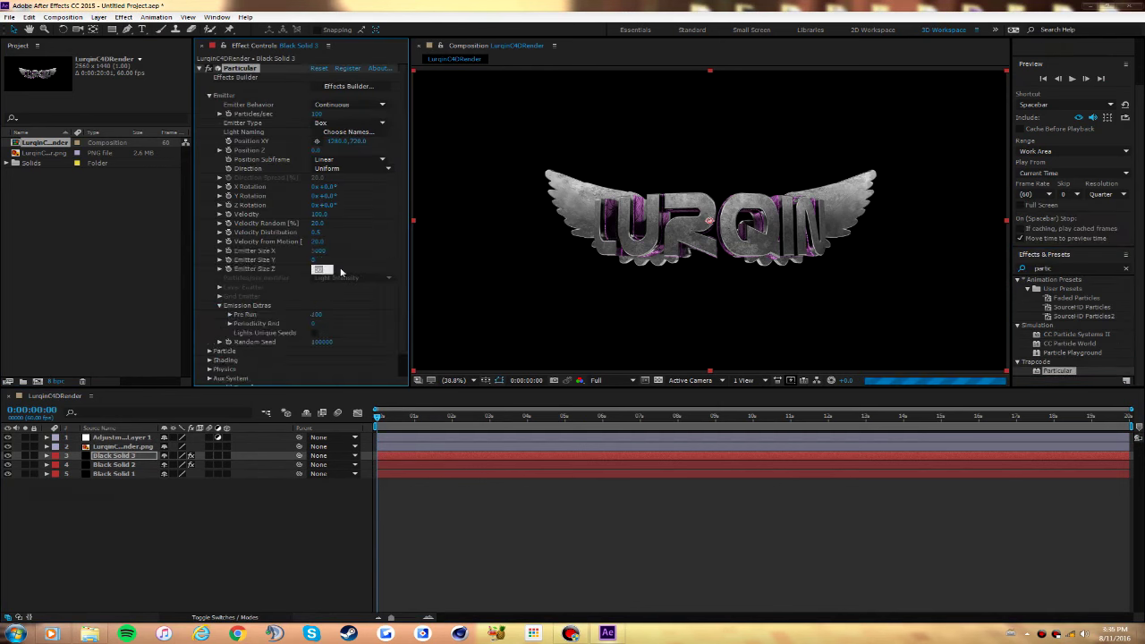
key(Return)
Step: Adjust the particle life, set particle Size to 7, and make the particles purple
click(208, 350)
scroll(320, 255, down, 5)
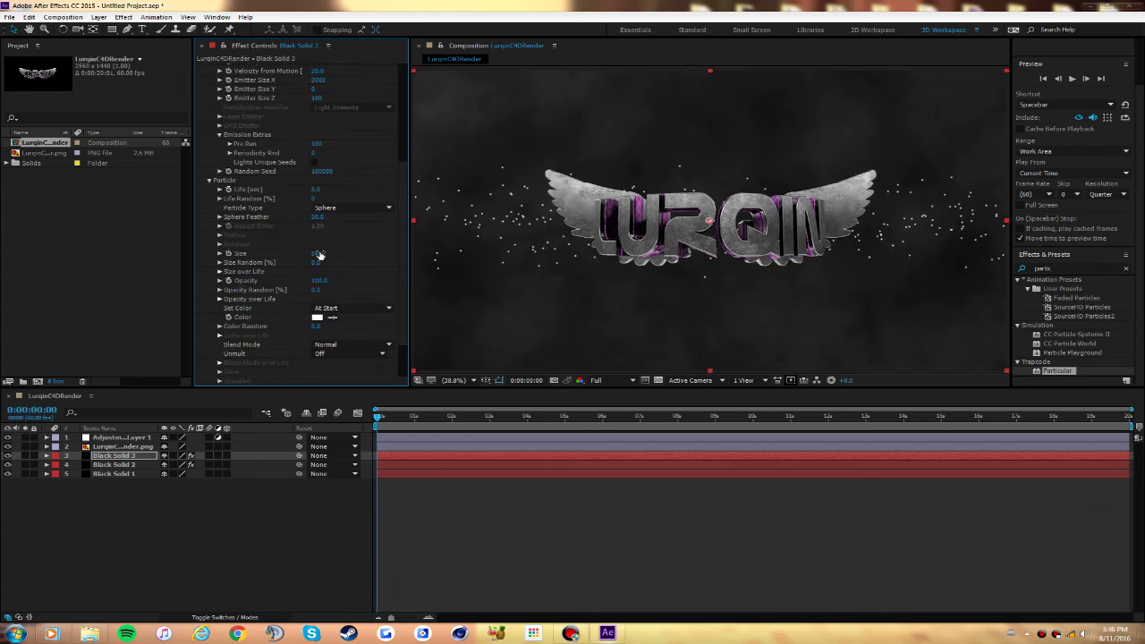
scroll(319, 255, down, 1)
drag(313, 181, 311, 181)
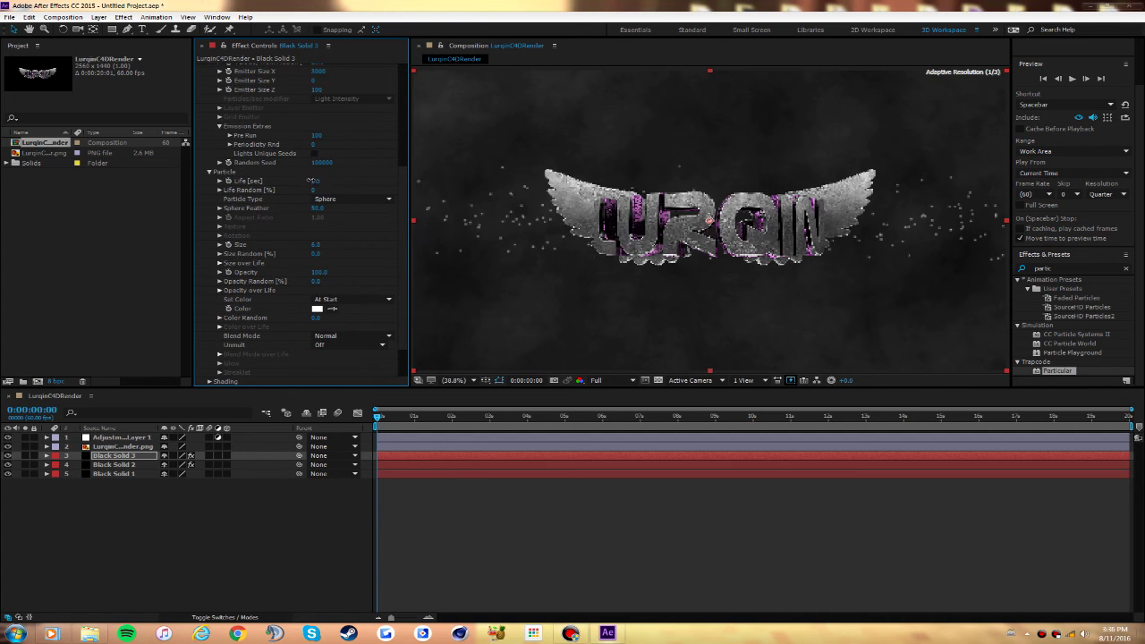
scroll(313, 183, down, 1)
click(320, 215)
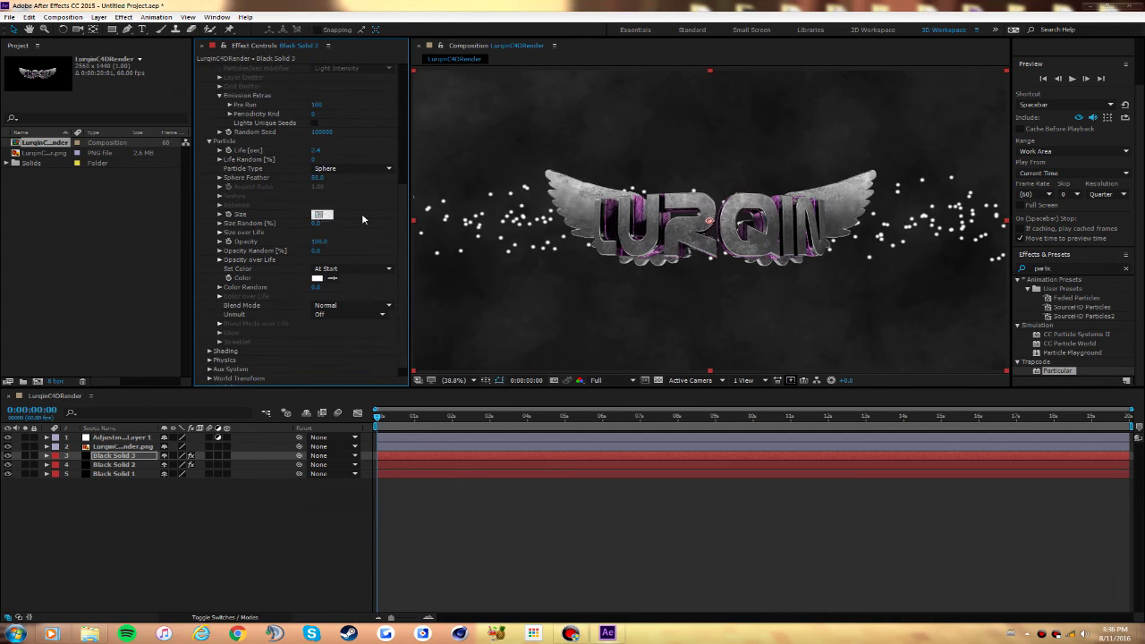
text(7)
key(Return)
scroll(358, 217, down, 1)
click(317, 263)
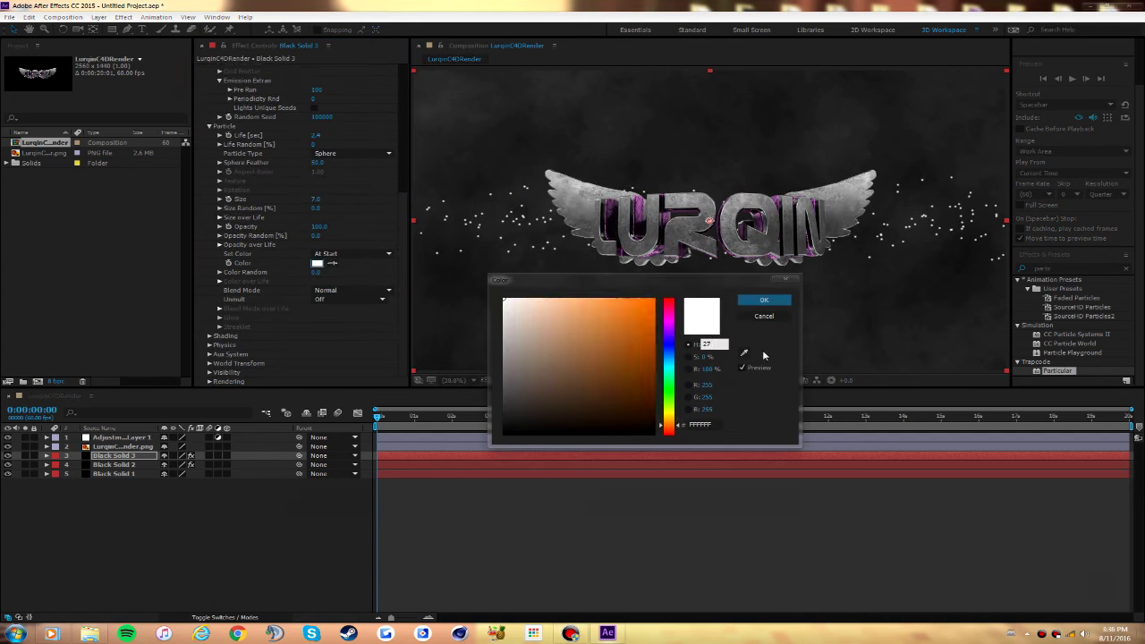
text(0)
drag(569, 301, 569, 280)
click(767, 298)
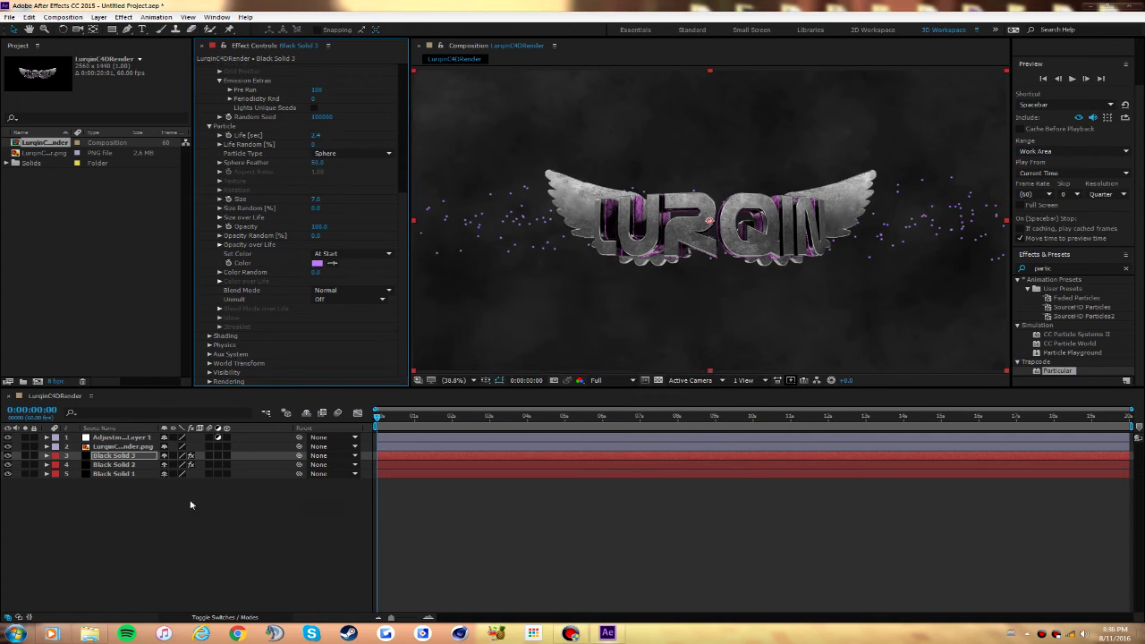
Step: Add the Looks effect to Adjustment Layer 1
click(123, 437)
double_click(1074, 268)
text(looks)
double_click(1052, 342)
Step: In the Looks editor, remove Lens Distortion from the tool chain and apply the look
click(236, 98)
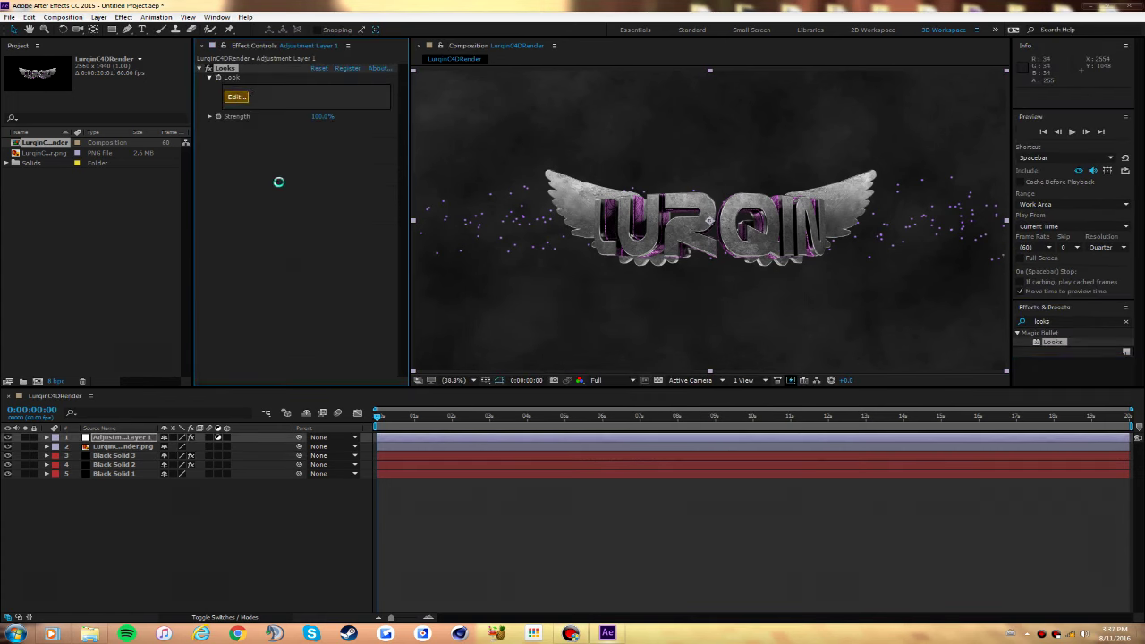
click(21, 490)
click(965, 489)
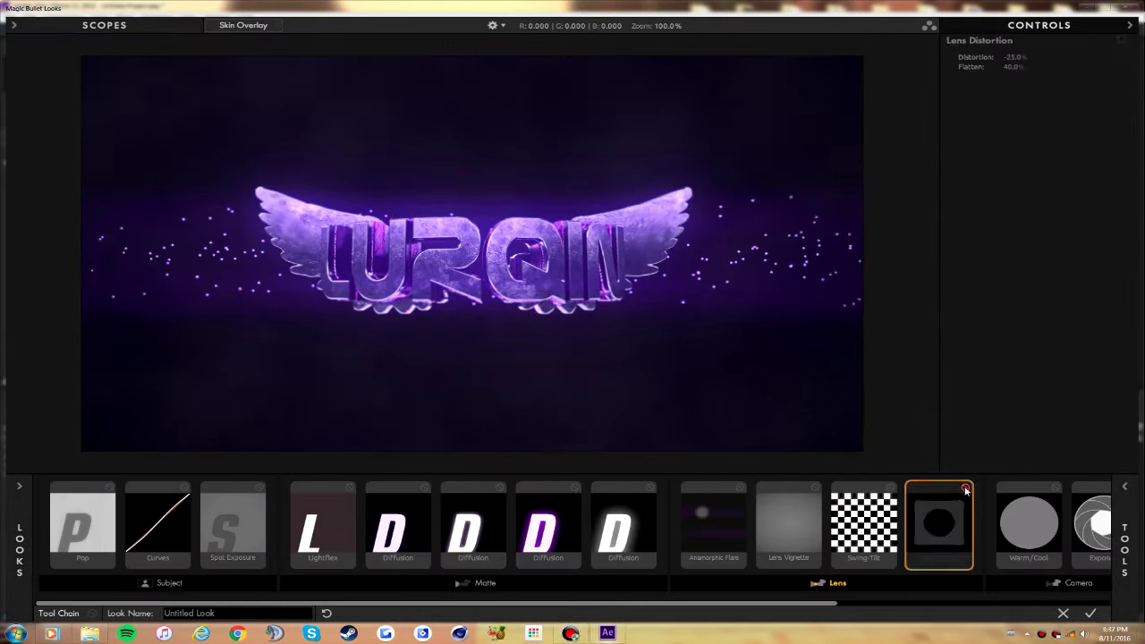
click(965, 489)
click(1091, 612)
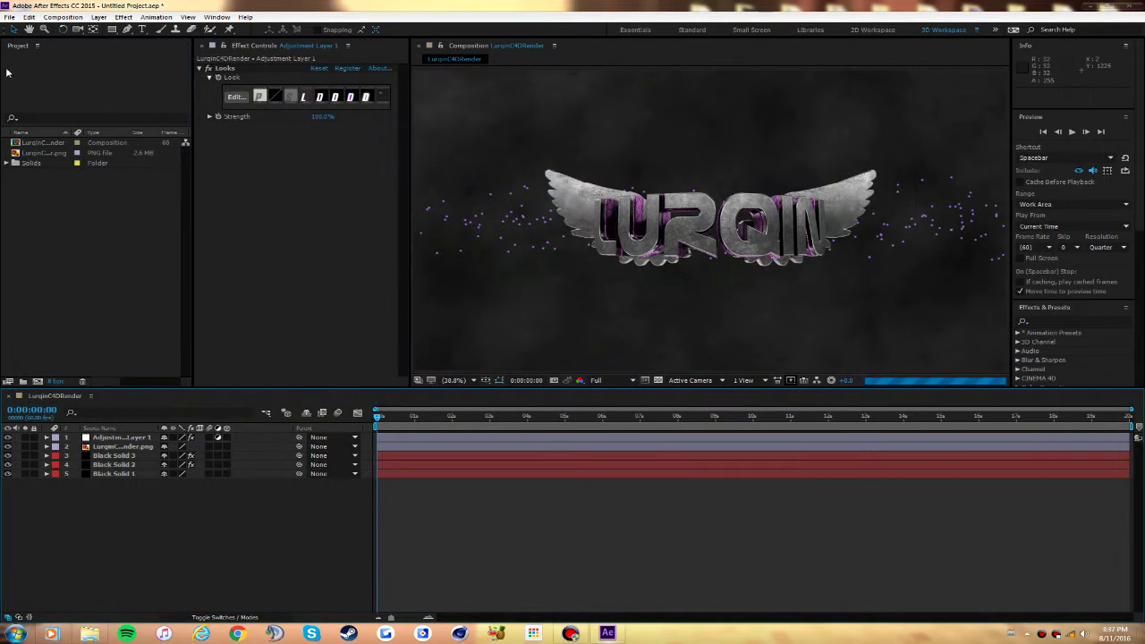
Step: Save the After Effects project as Lurqin
key(ctrl+s)
text(Lurqin)
key(Return)
Step: Add the comp to the Render Queue with PNG Sequence output and set the file name
click(9, 17)
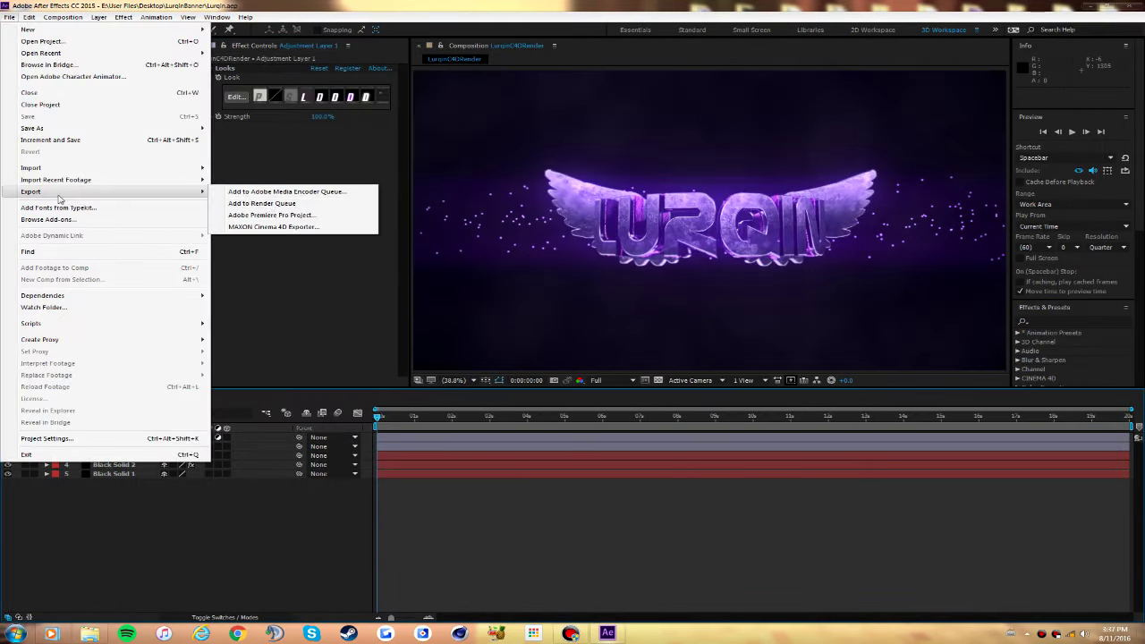
click(277, 203)
click(99, 468)
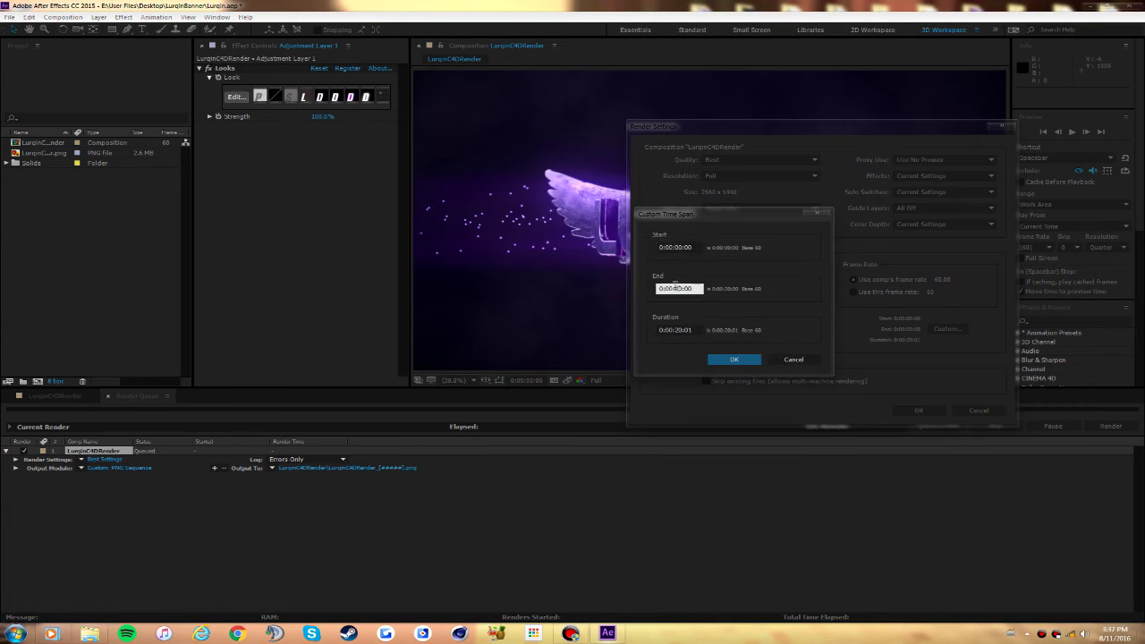
click(343, 367)
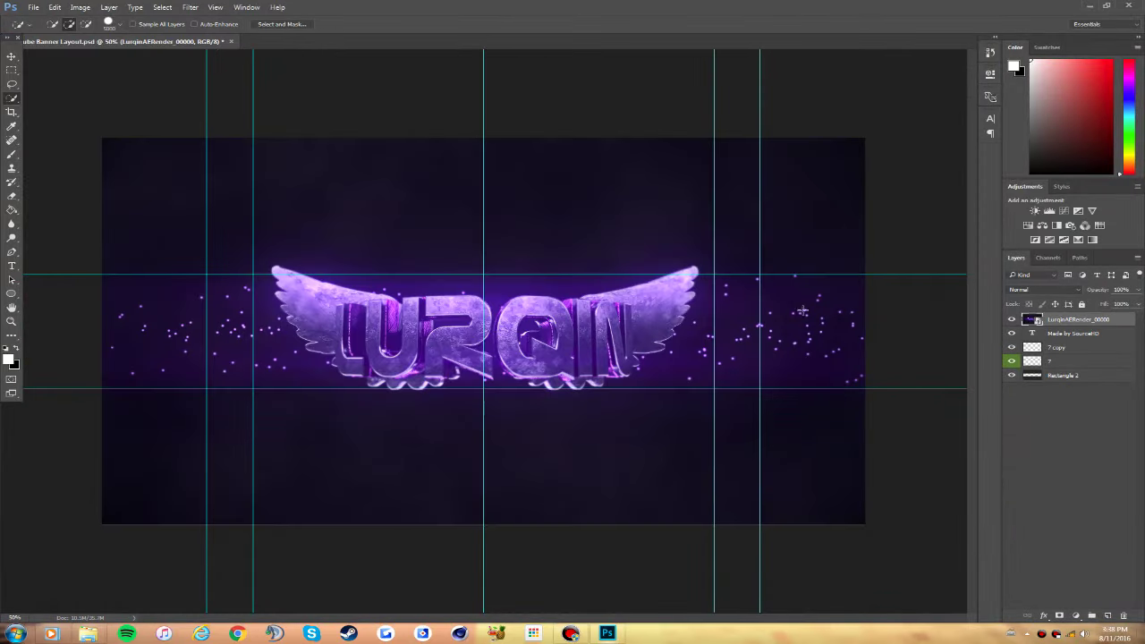
Step: Move the Lurqin render below the other layers and nudge layer 7's light upward
drag(1073, 319, 1041, 356)
click(1058, 346)
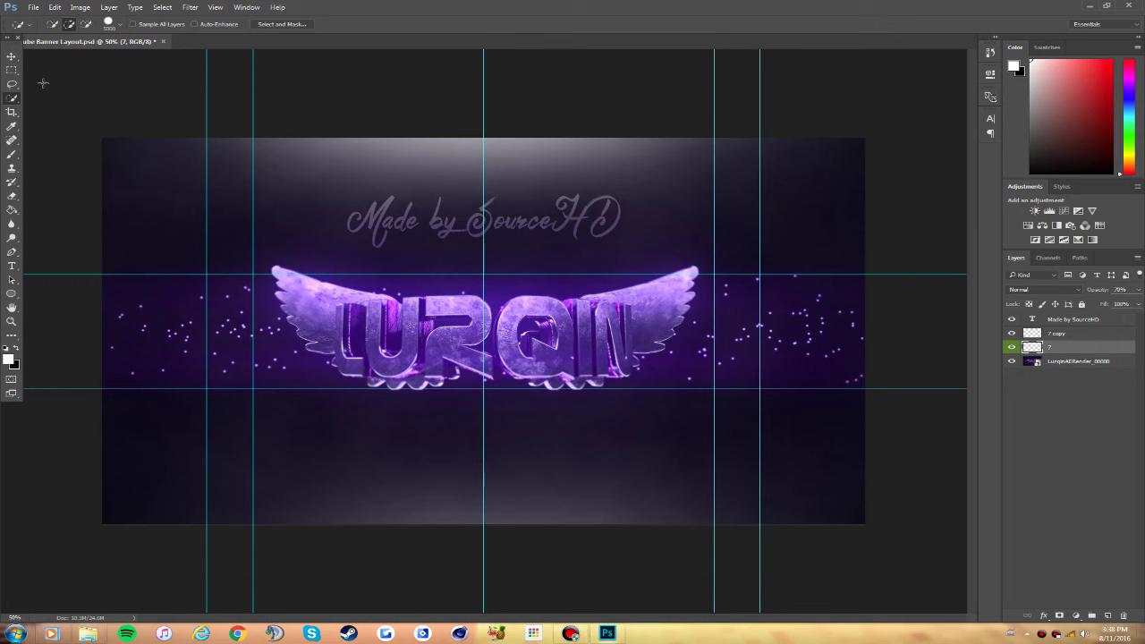
key(v)
drag(483, 206, 669, 438)
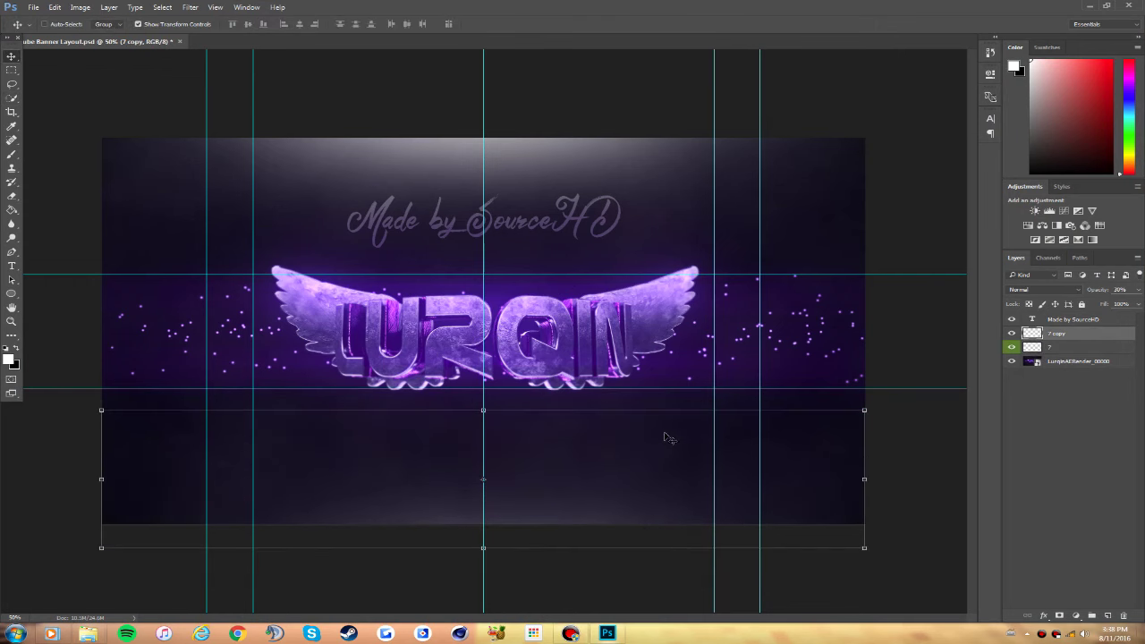
key(ctrl+z)
key(shift+Up)
key(shift+Up)
key(shift+Up)
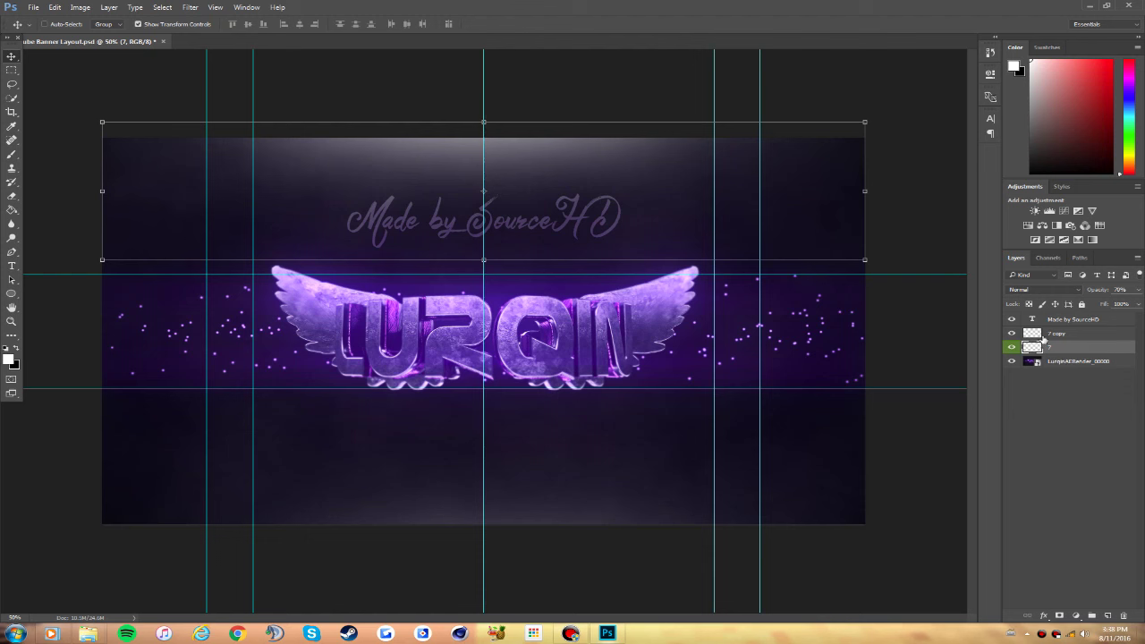
Step: Merge layers 7 and 7 copy into a dimmer Lights layer and open the GFX pack folder
right_click(1043, 340)
right_click(1065, 345)
click(975, 383)
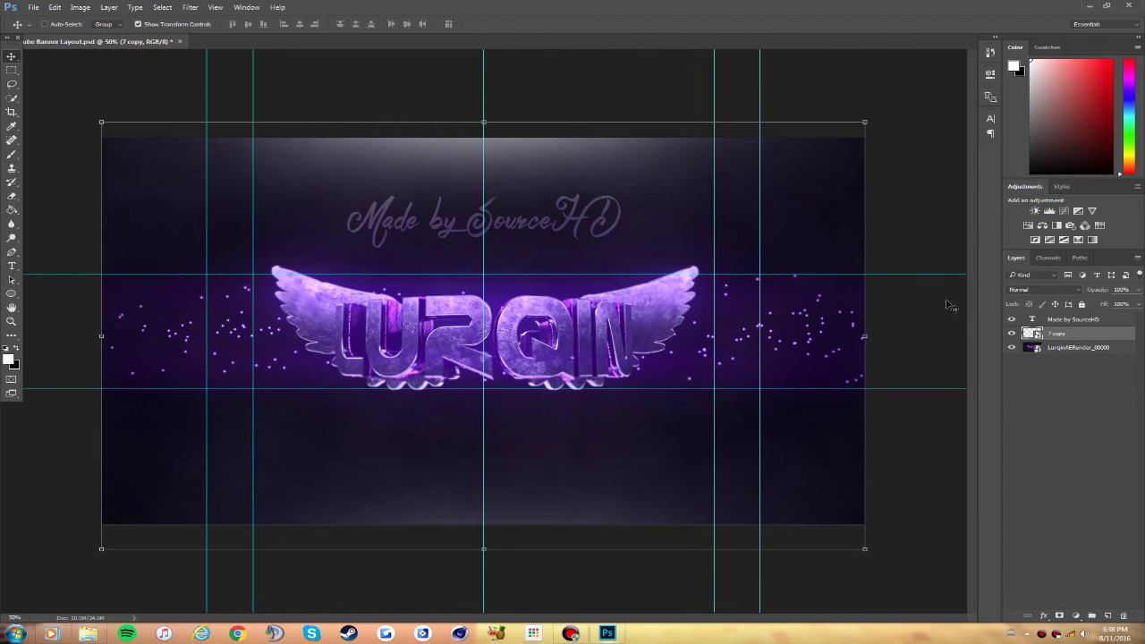
drag(1127, 308, 1124, 309)
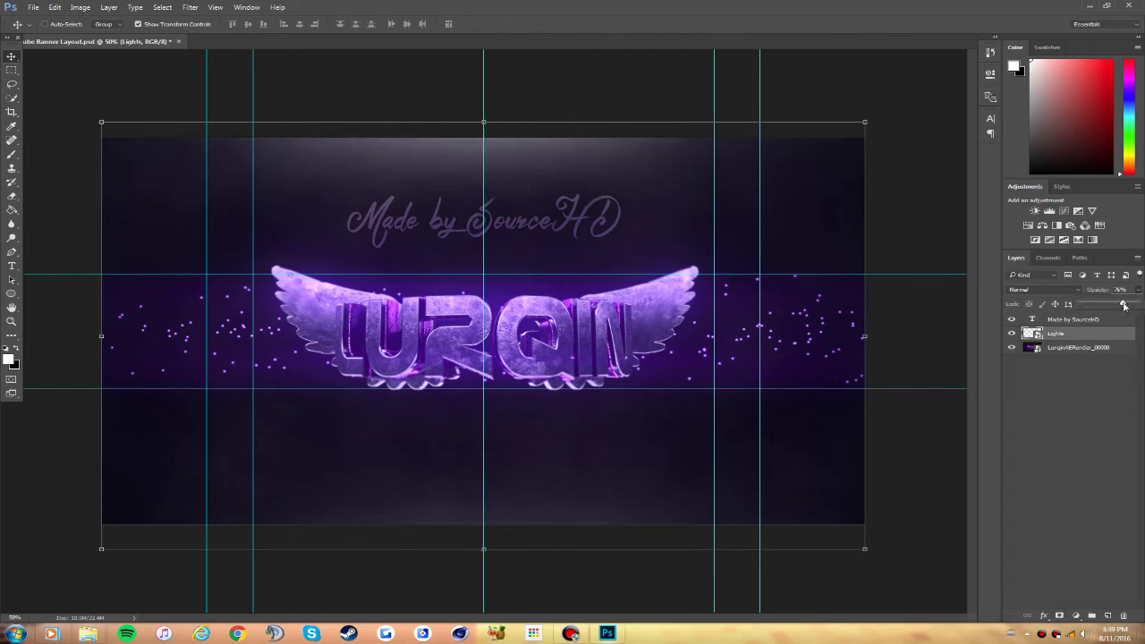
click(1058, 451)
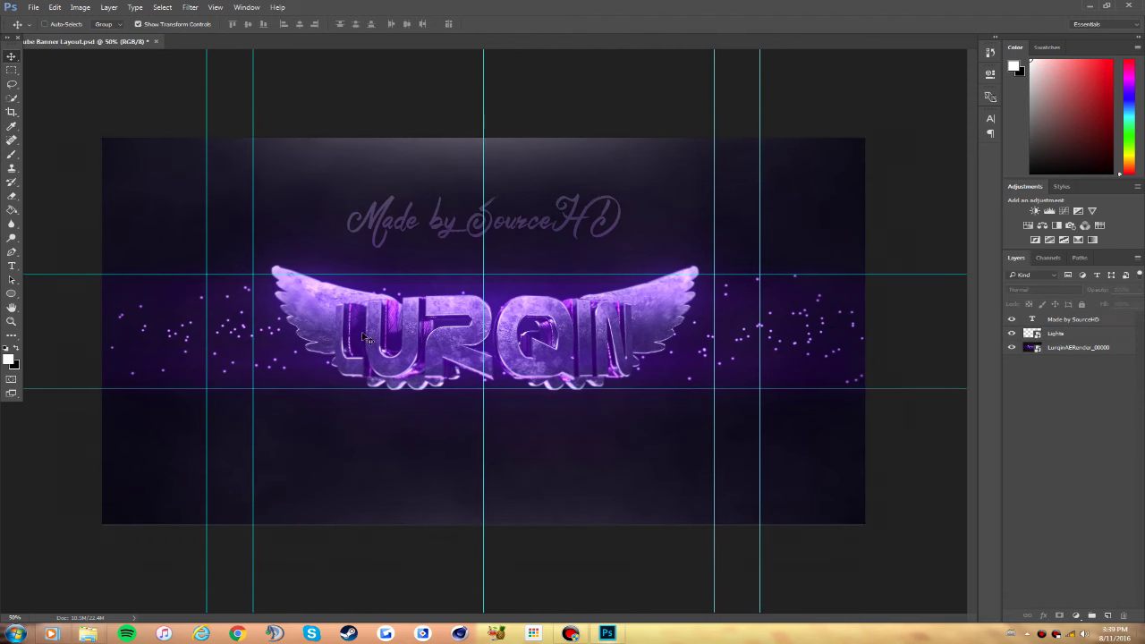
click(102, 577)
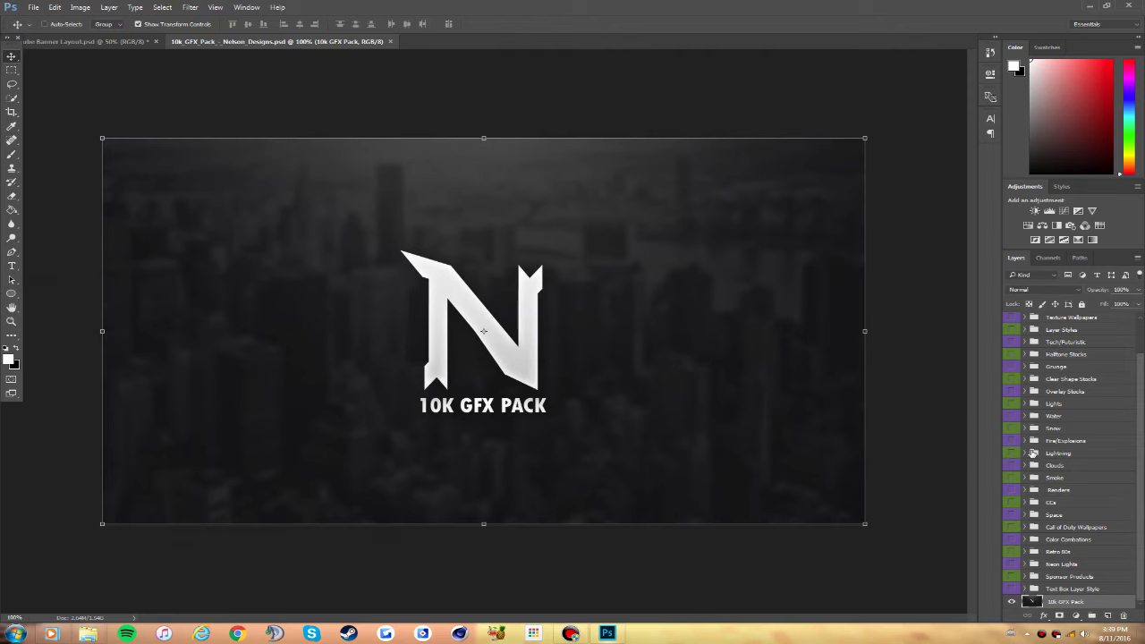
Step: Preview the Space stock images in the GFX pack, then hide and collapse the Space group
click(1025, 515)
click(1011, 516)
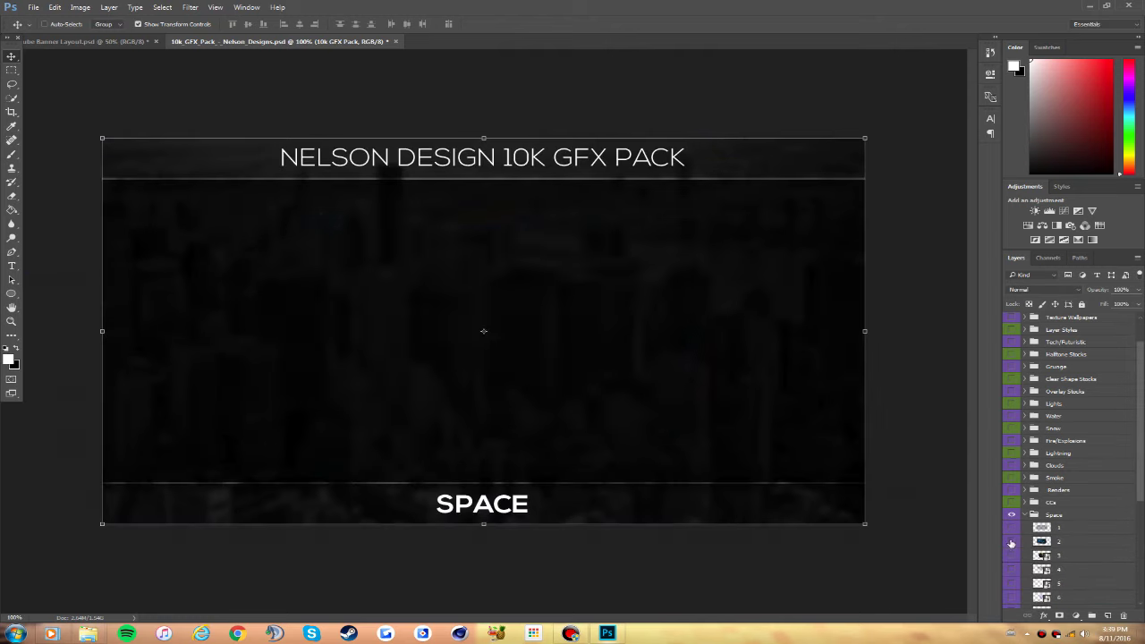
click(1012, 556)
click(1012, 570)
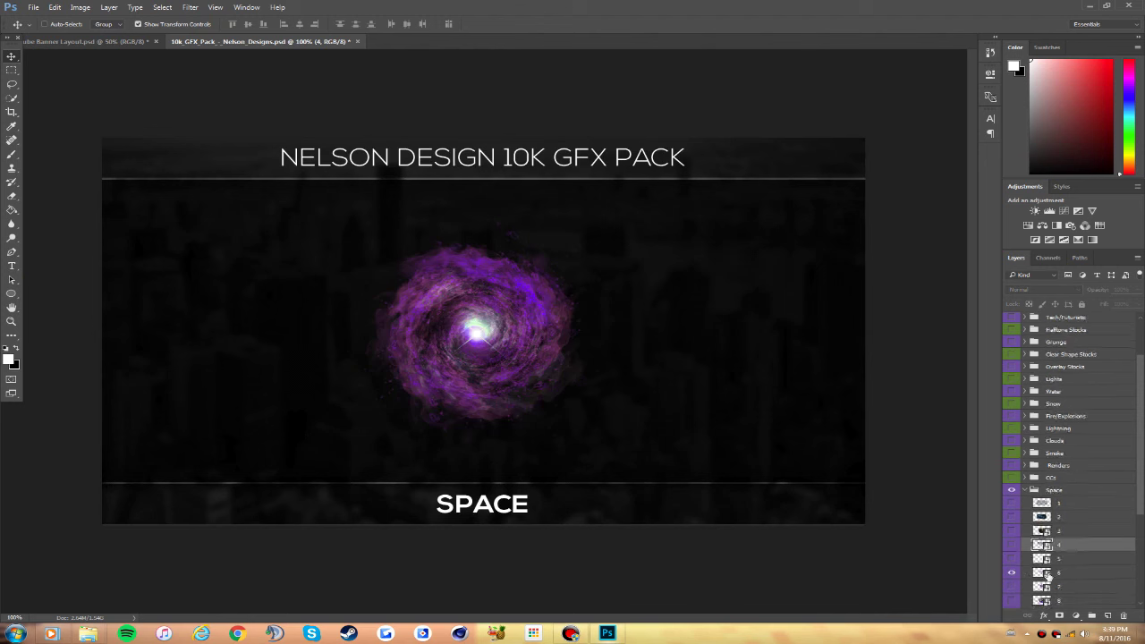
scroll(1011, 582, down, 1)
scroll(1011, 591, down, 1)
click(1011, 544)
click(1011, 557)
click(1011, 588)
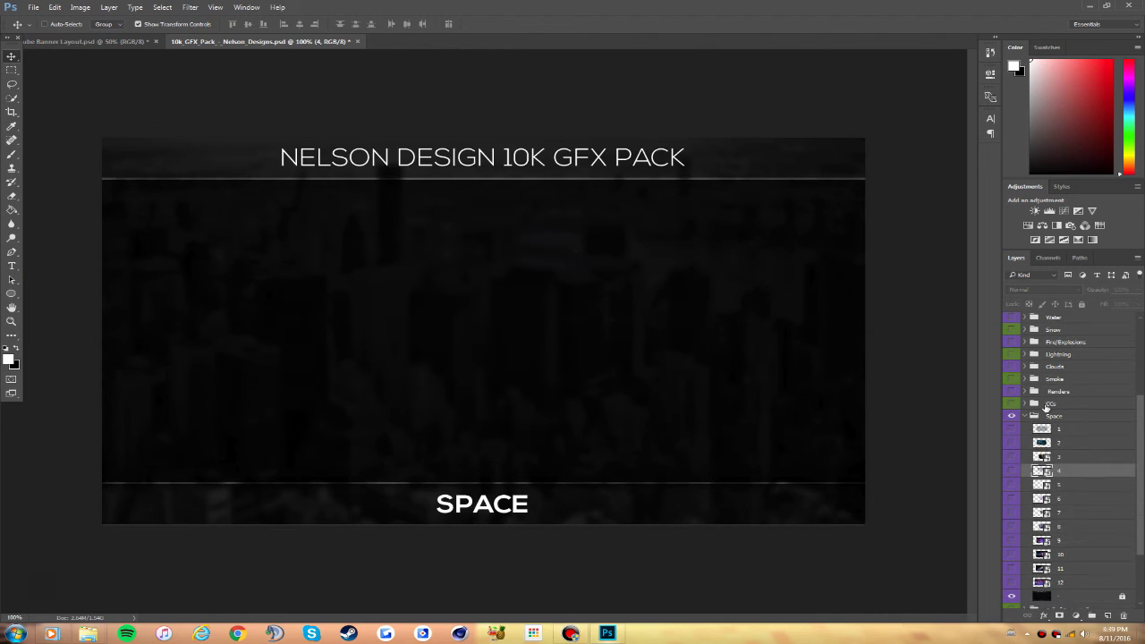
click(1011, 415)
click(1024, 416)
click(1028, 492)
scroll(1033, 441, up, 1)
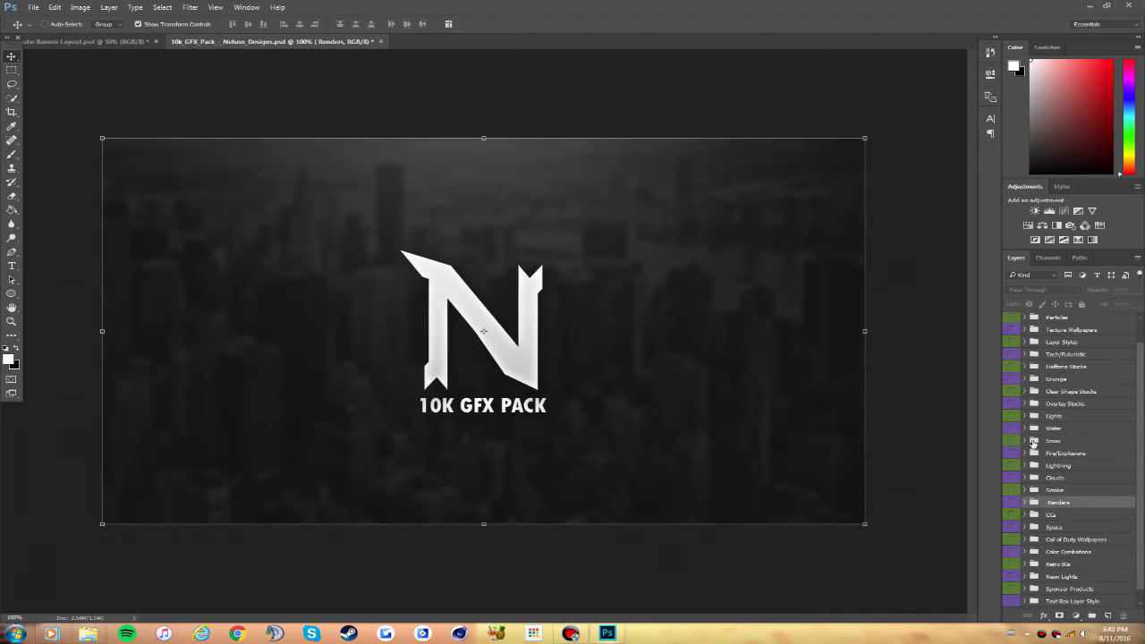
scroll(1025, 417, up, 1)
Step: Bring Flare Red into the banner and stretch it wide under the LURQIN text
click(1025, 331)
click(1012, 331)
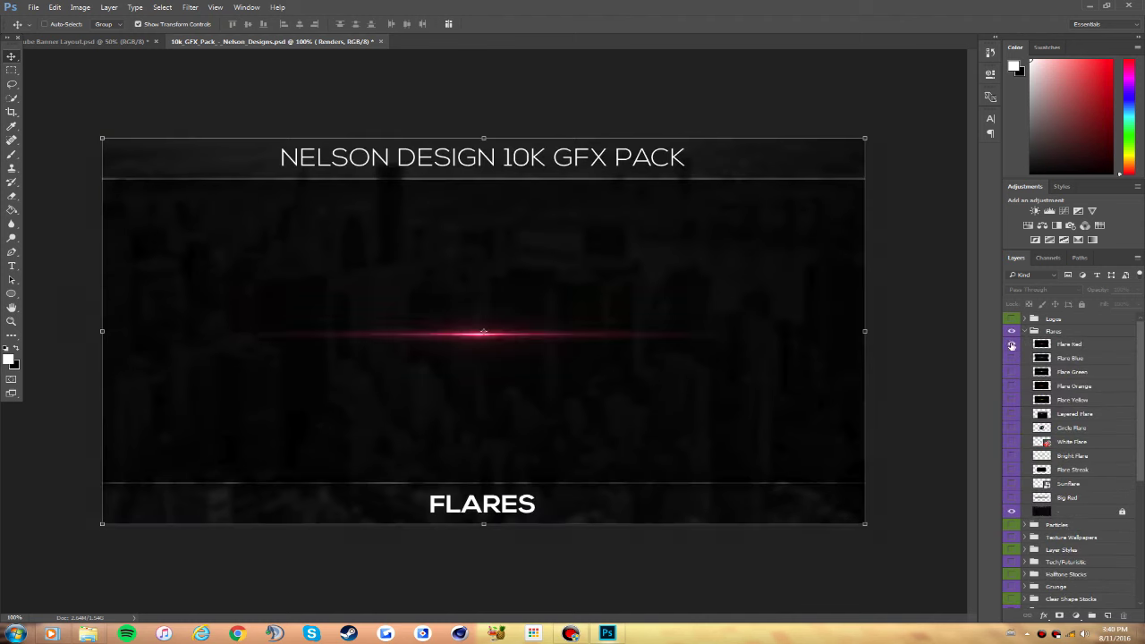
click(1012, 343)
mouse_move(1064, 344)
mouse_down()
mouse_move(104, 45)
mouse_move(524, 383)
mouse_up()
key(ctrl+t)
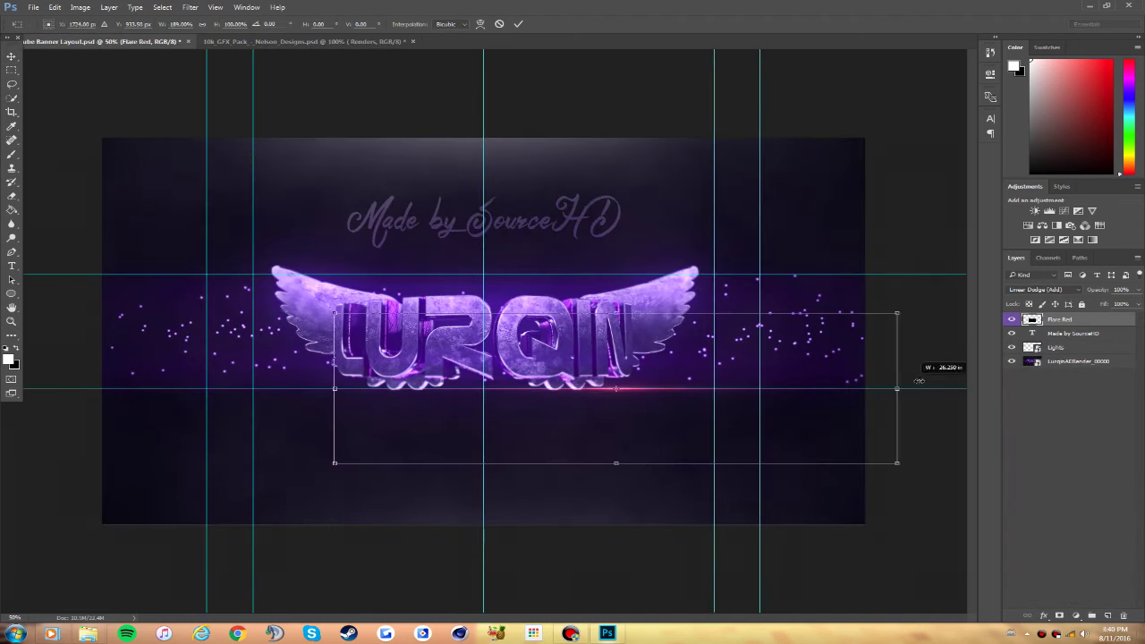
drag(930, 380, 587, 405)
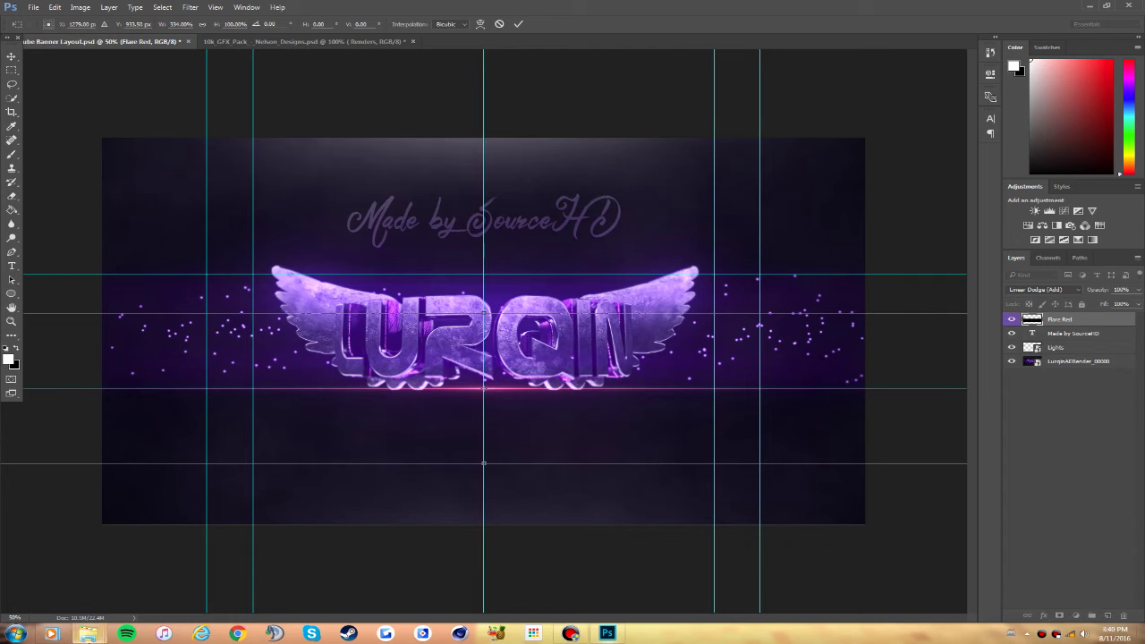
key(ctrl+minus)
key(Return)
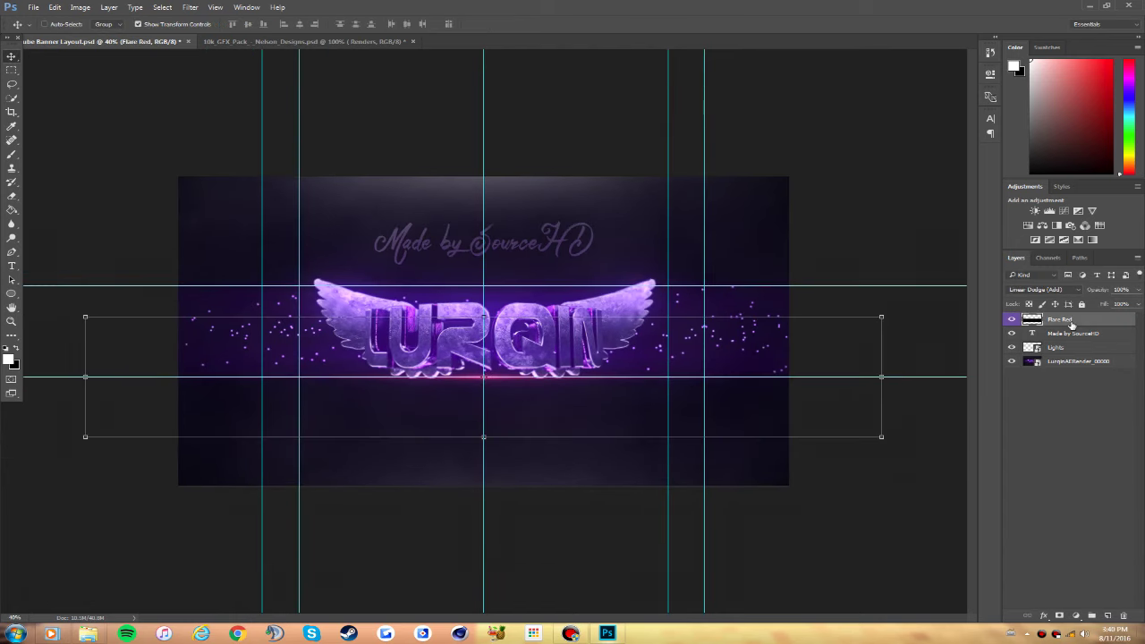
Step: Duplicate the Flare Red layer and move the copy above the text
right_click(1071, 324)
click(946, 216)
key(Return)
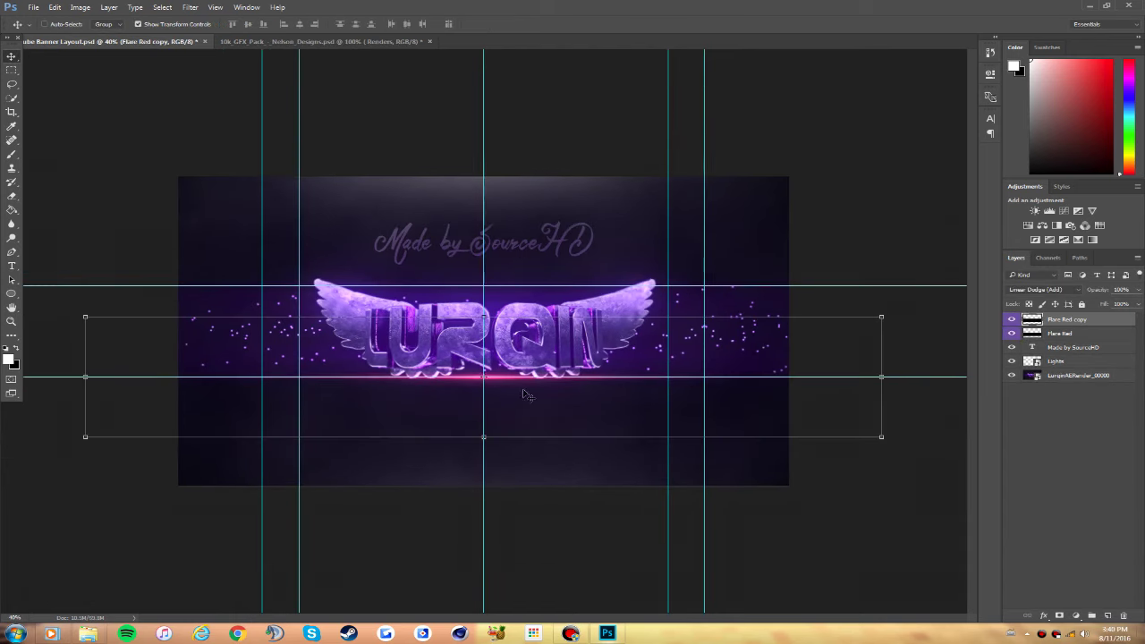
drag(524, 380, 526, 300)
click(1064, 427)
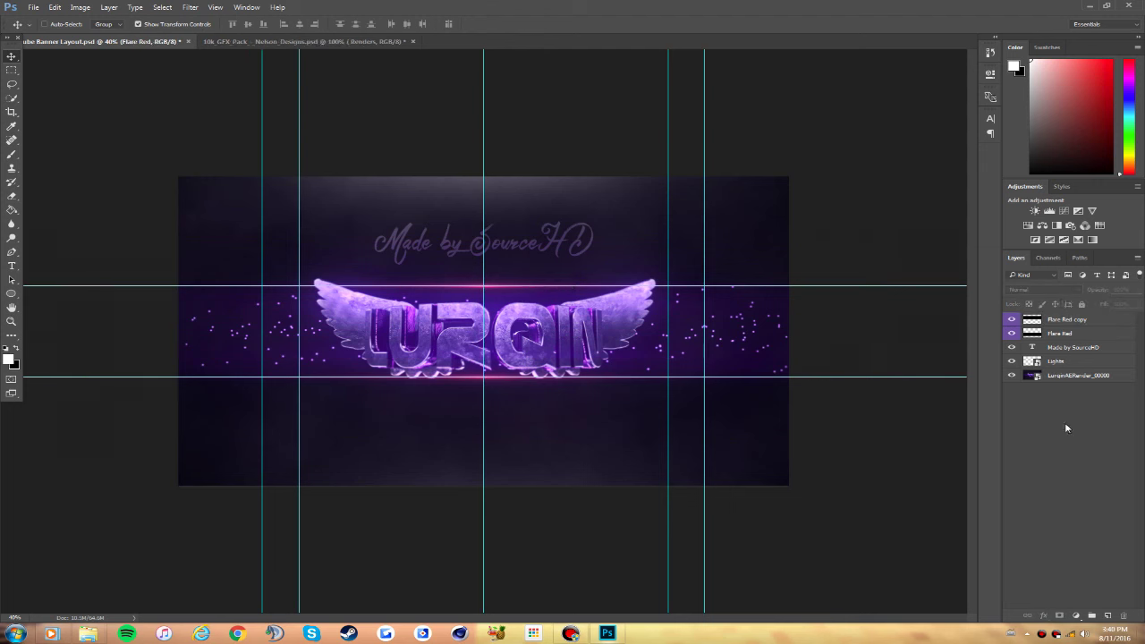
Step: Shrink the Made by SourceHD credit and place it below the wings
click(1066, 376)
click(1068, 347)
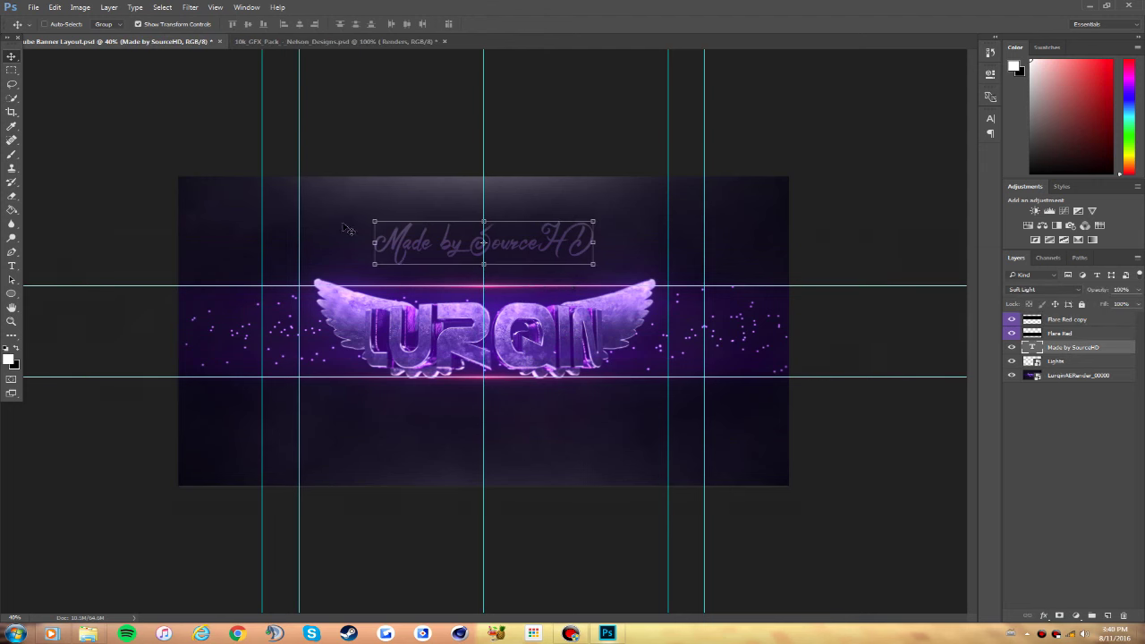
key(ctrl+t)
mouse_move(601, 240)
mouse_down()
mouse_move(464, 255)
mouse_move(359, 375)
mouse_up()
key(Return)
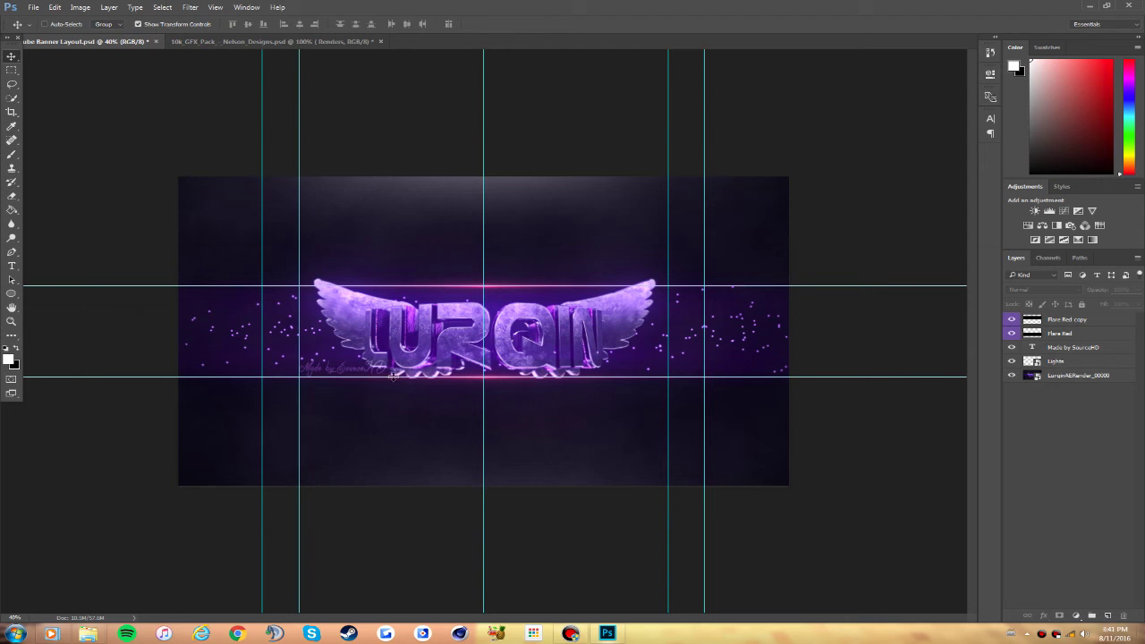
Step: Shift the hue of both Flare Red layers by -75 toward purple
click(1066, 319)
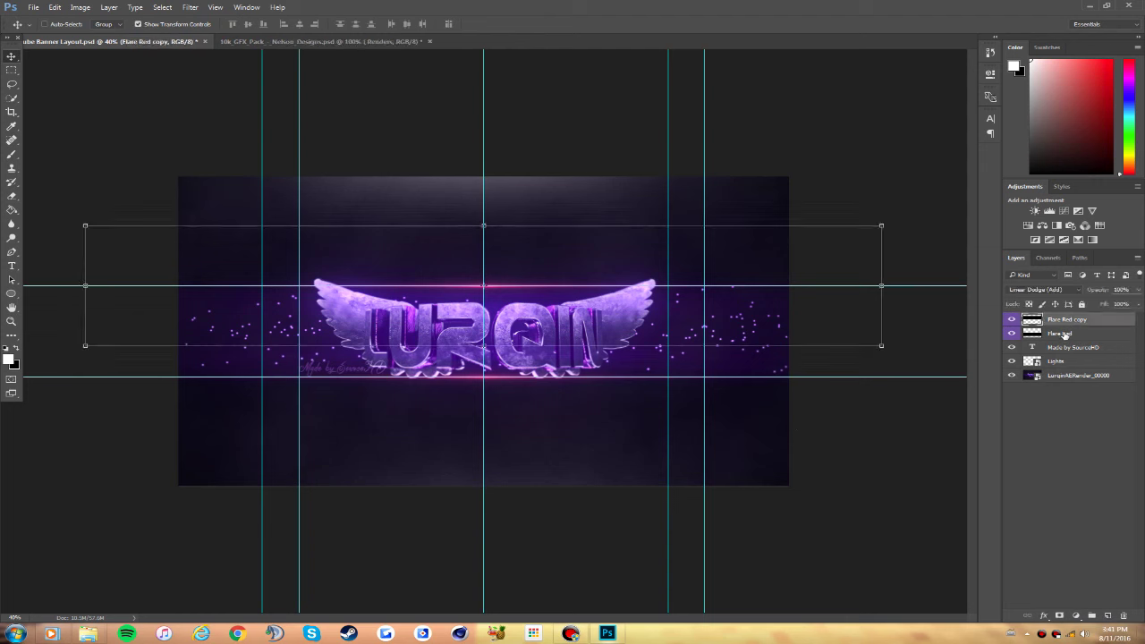
click(1059, 332)
key(ctrl+u)
key(Return)
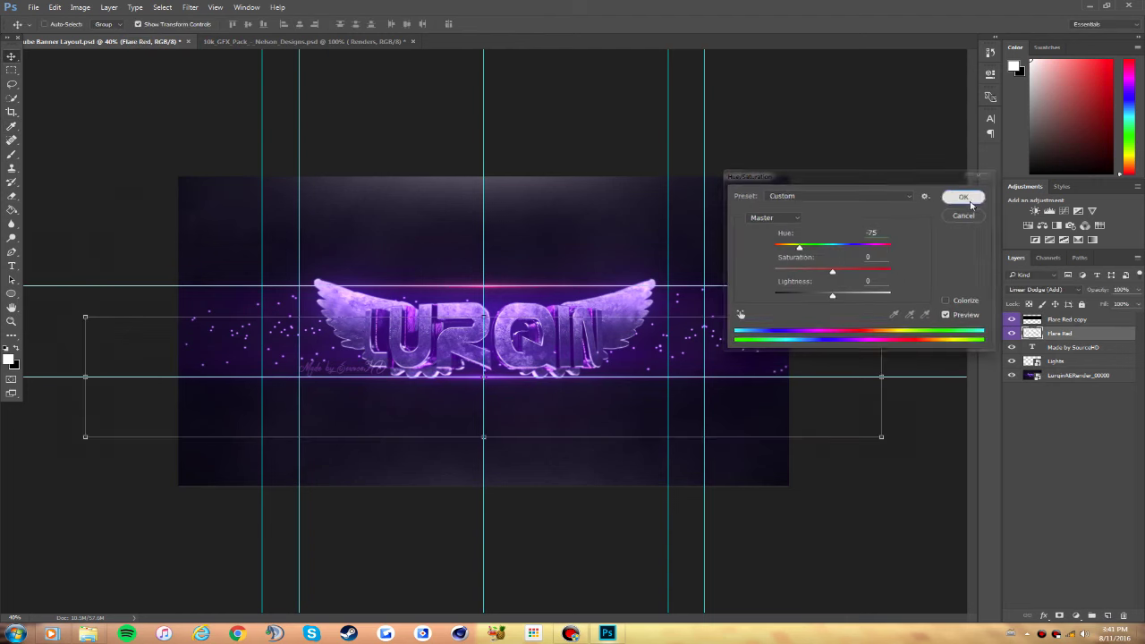
key(alt+bracketright)
key(ctrl+u)
key(Return)
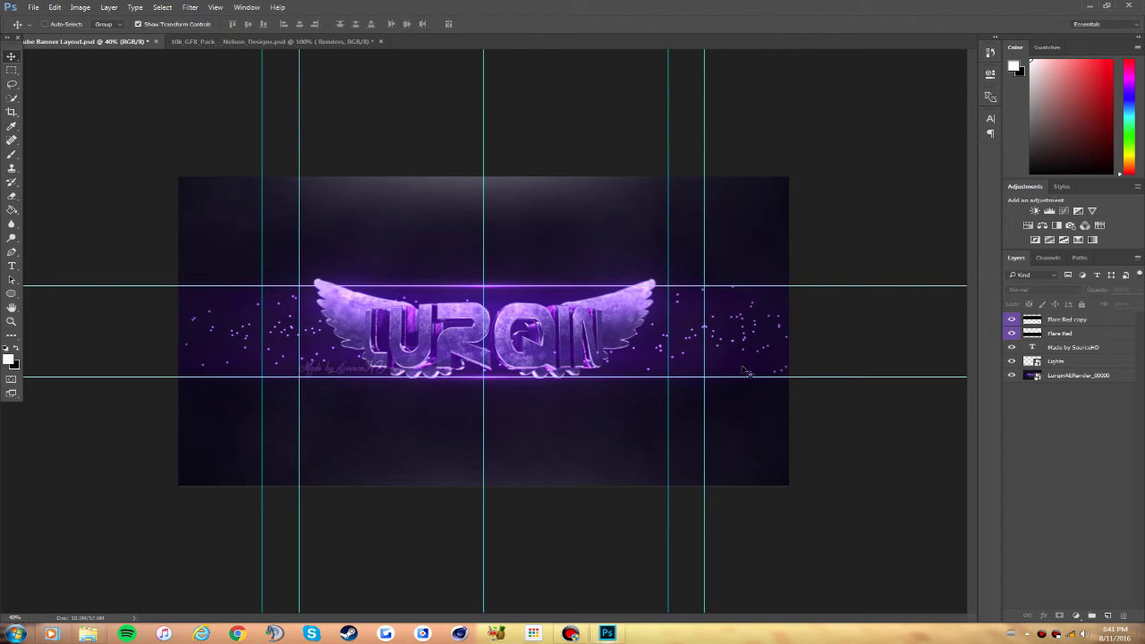
Step: Preview the light images in the 10k GFX Pack's Lights group
click(1065, 361)
key(ctrl+Tab)
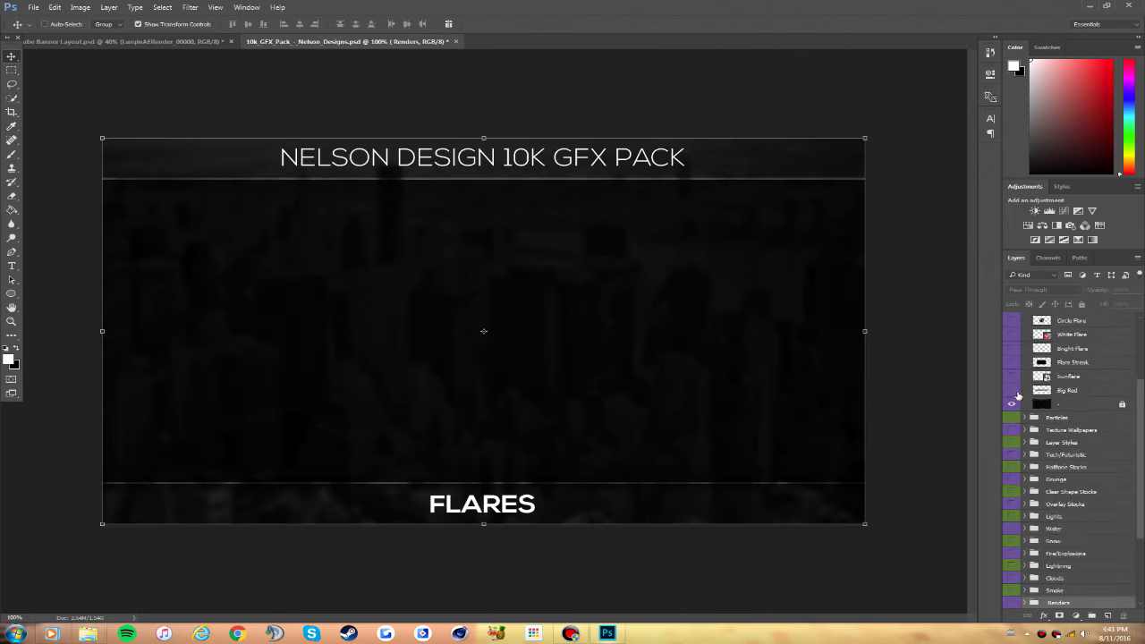
click(1025, 442)
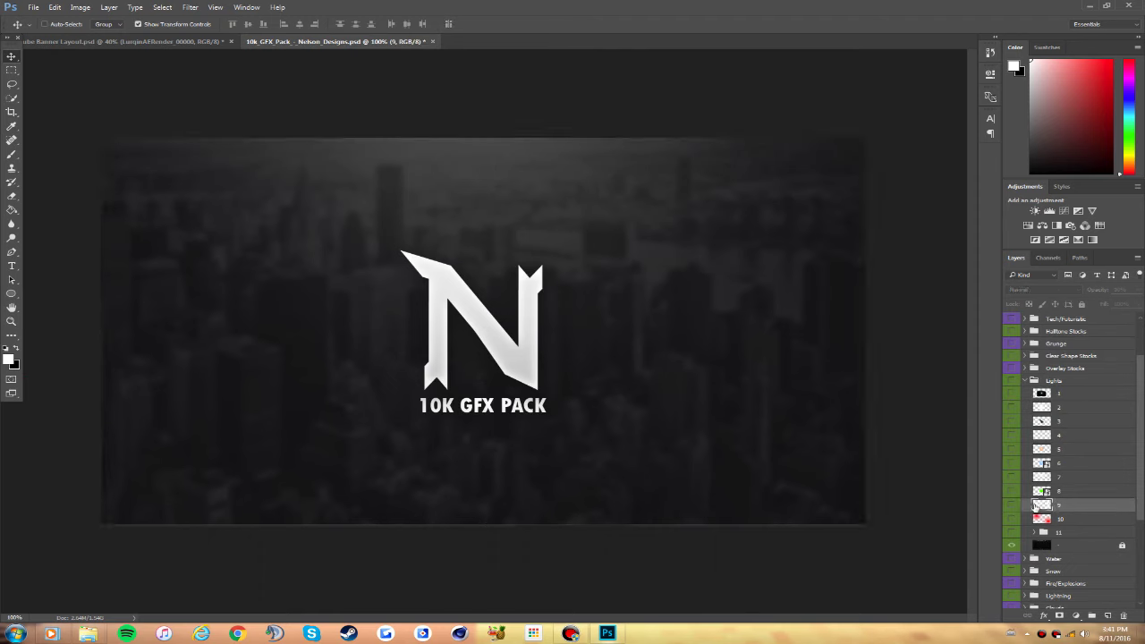
alt+click(1011, 380)
click(1013, 476)
click(1012, 476)
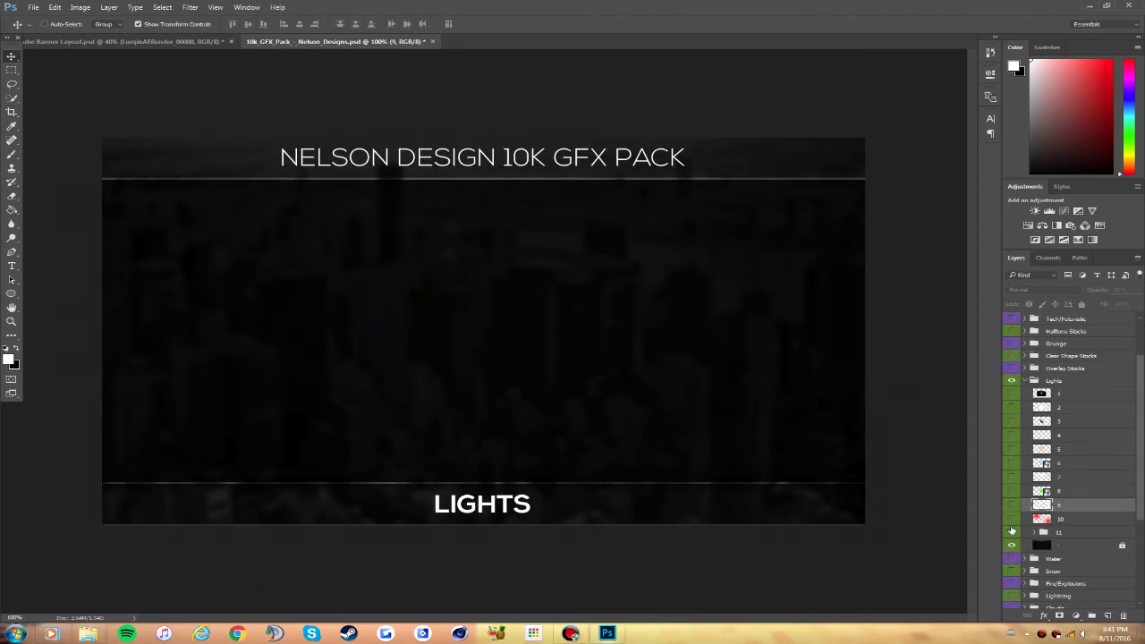
click(1012, 519)
click(1012, 518)
Step: Bring light layer 4 into the banner, widen it across the top, and place a copy lower down
drag(1060, 436, 617, 223)
key(ctrl+t)
alt+drag(751, 225, 845, 225)
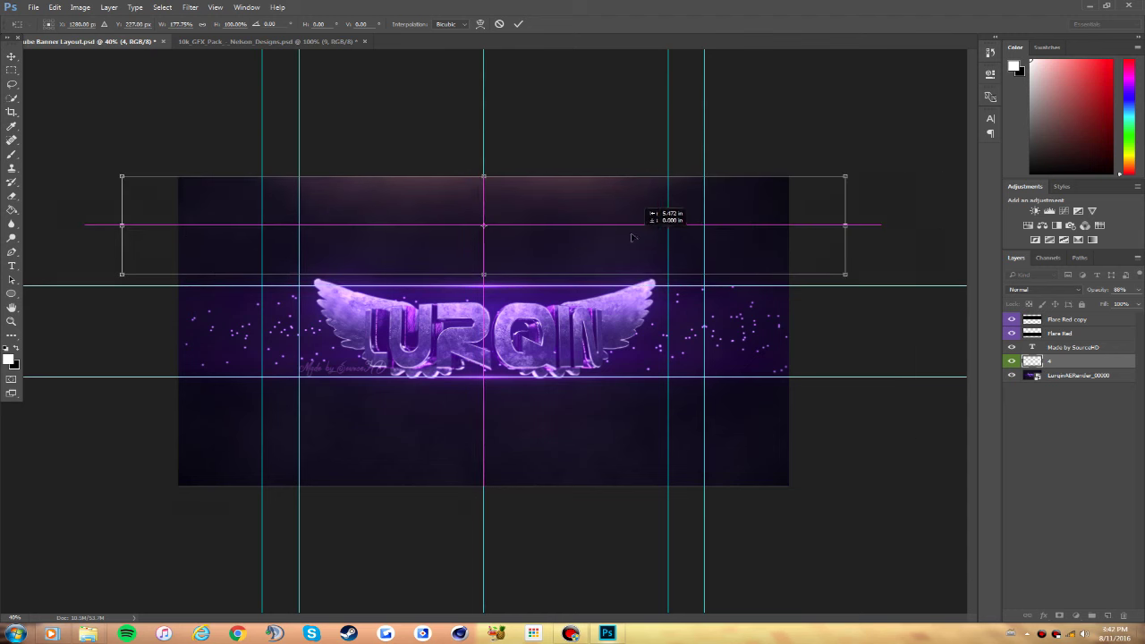
key(Return)
right_click(1066, 361)
click(949, 215)
key(Return)
key(ctrl+t)
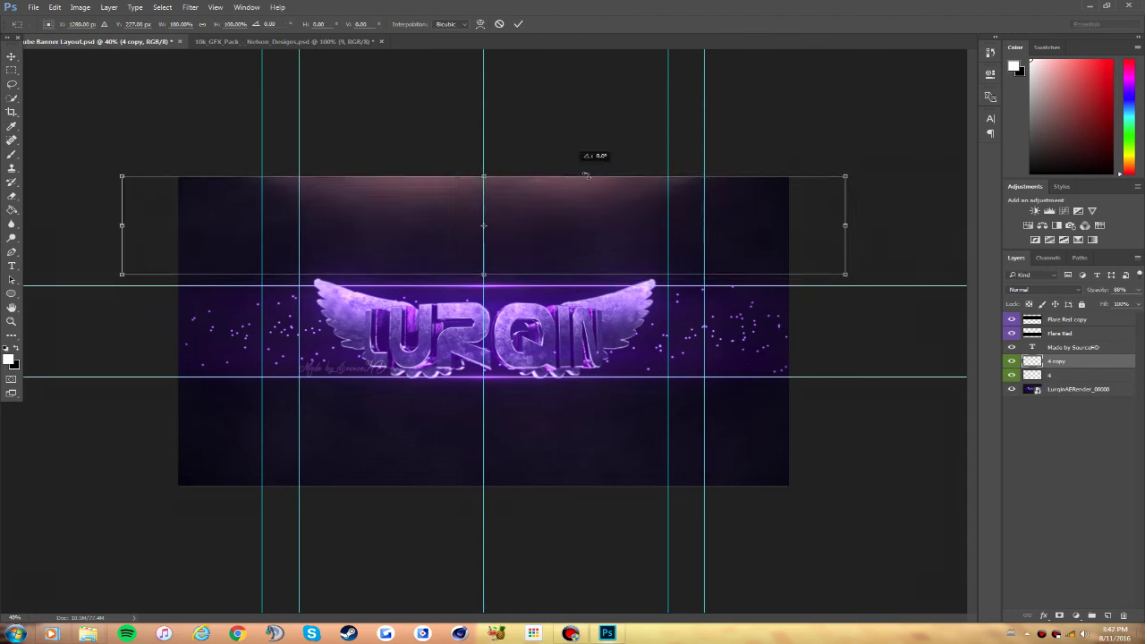
drag(572, 224, 503, 495)
key(Return)
Step: Hue-shift light layer 4 and its copy by -90 toward purple
click(1055, 375)
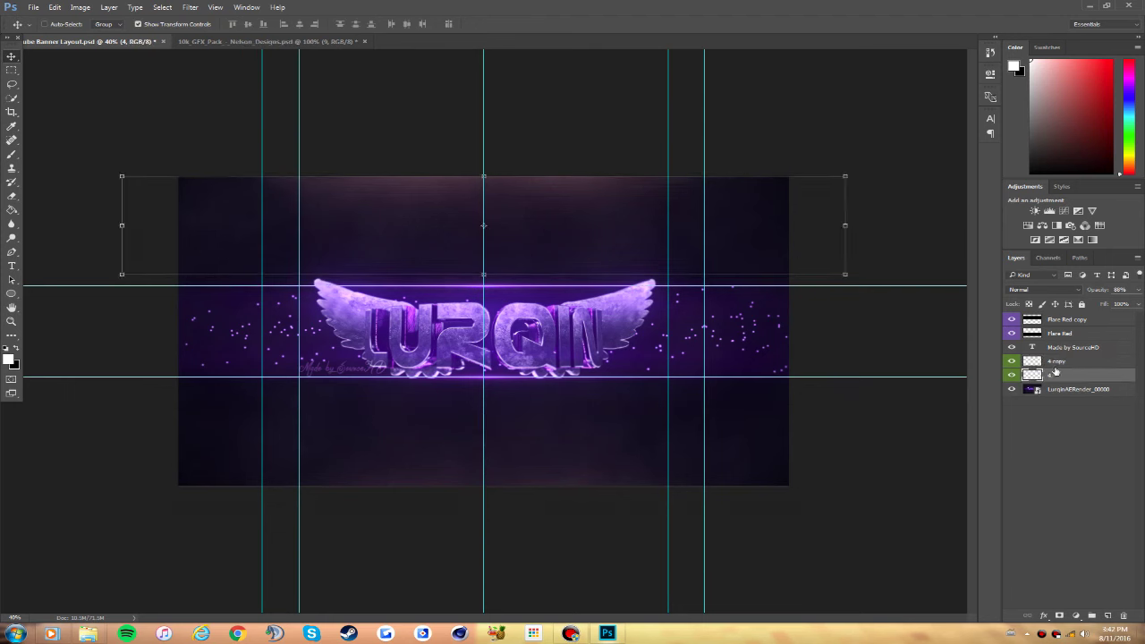
key(ctrl+u)
text(-90)
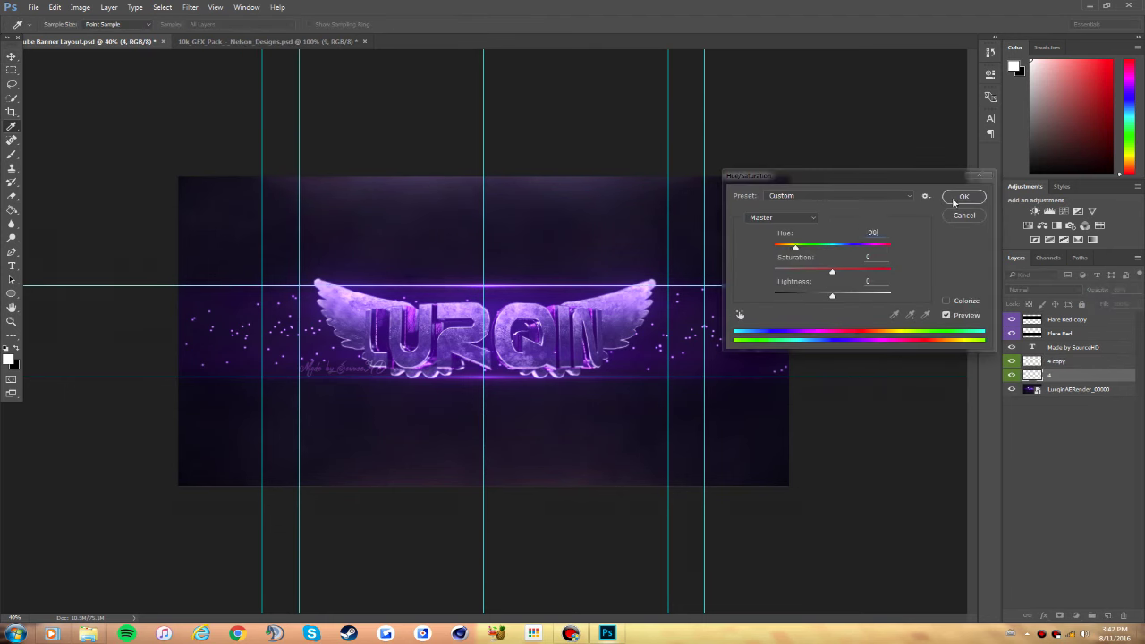
click(963, 195)
click(1057, 361)
key(ctrl+u)
key(Return)
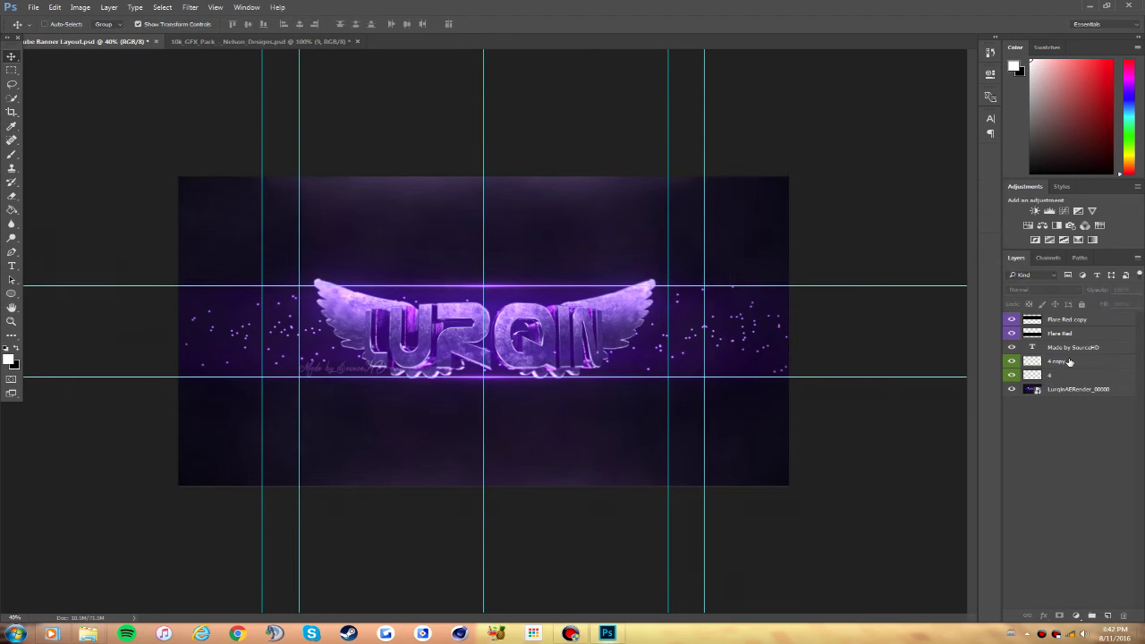
Step: Merge both light layers into one named Lights and return to the GFX pack
key(v)
shift+click(1055, 375)
key(ctrl+e)
text(hts)
click(1058, 385)
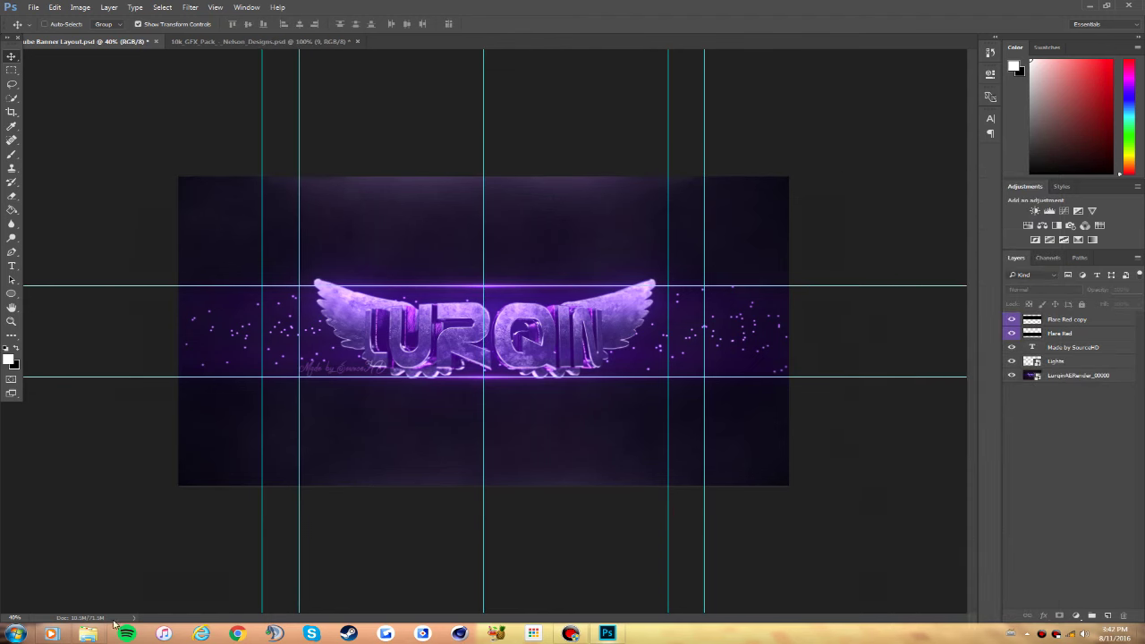
key(ctrl+Tab)
click(1010, 444)
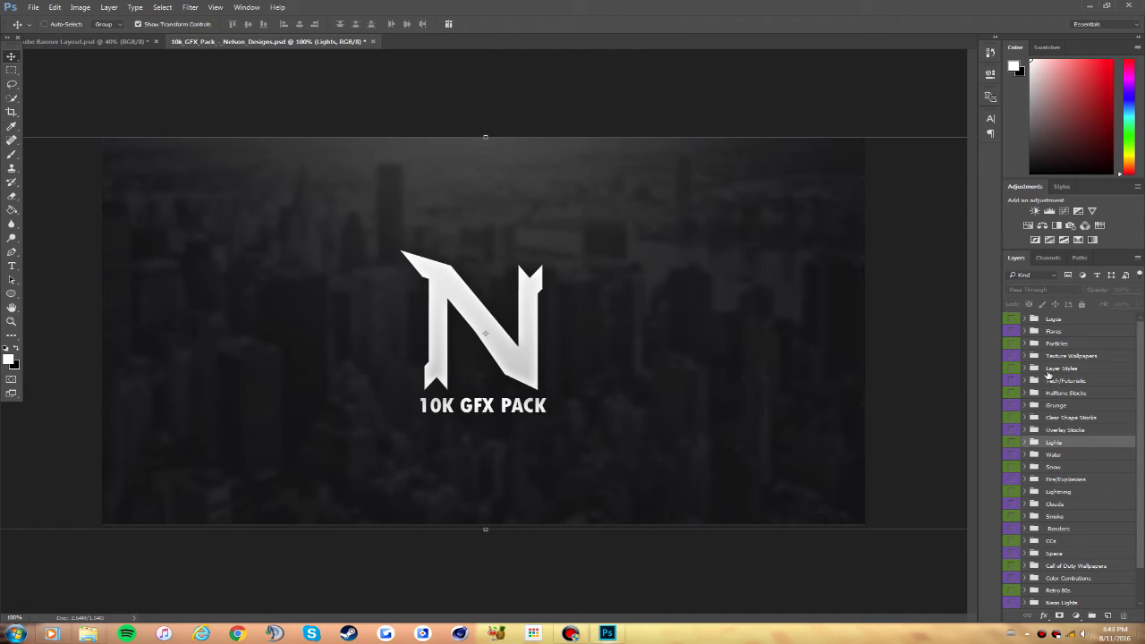
Step: In the GFX pack, hide the Clouds group and show the Lightning group
click(1025, 505)
scroll(1025, 507, down, 1)
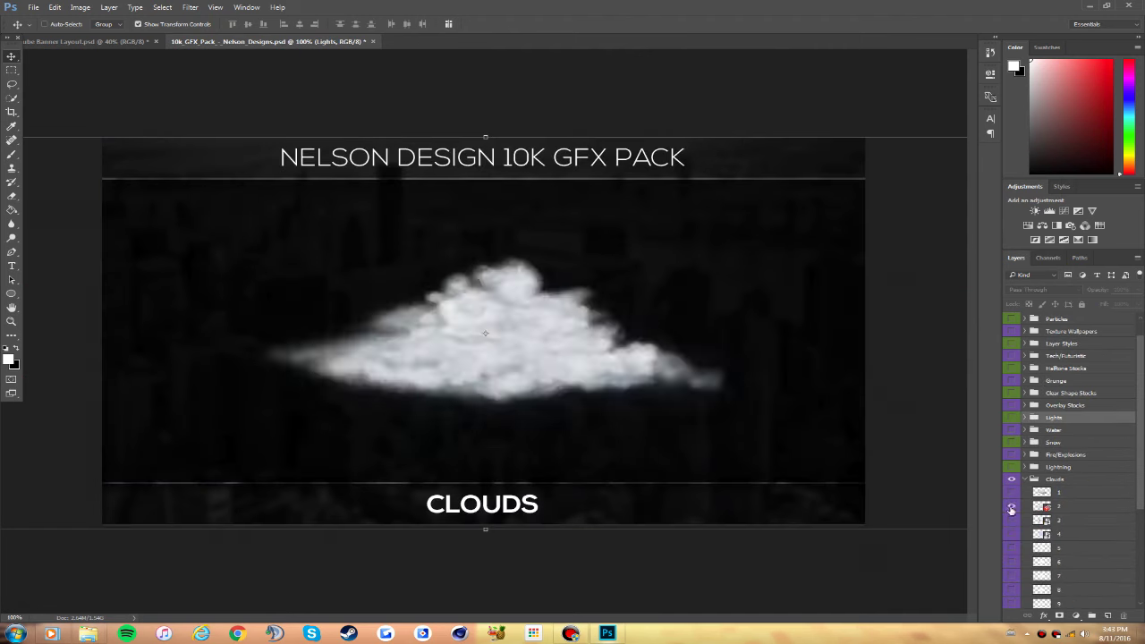
drag(1011, 482, 1013, 563)
click(1010, 479)
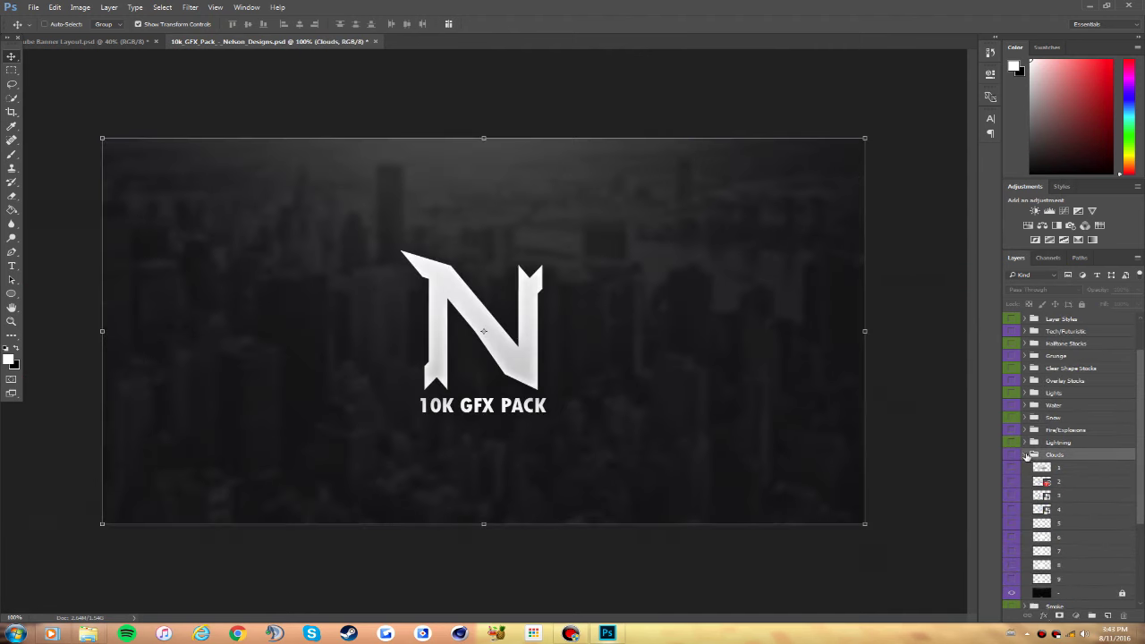
click(1010, 466)
click(1025, 466)
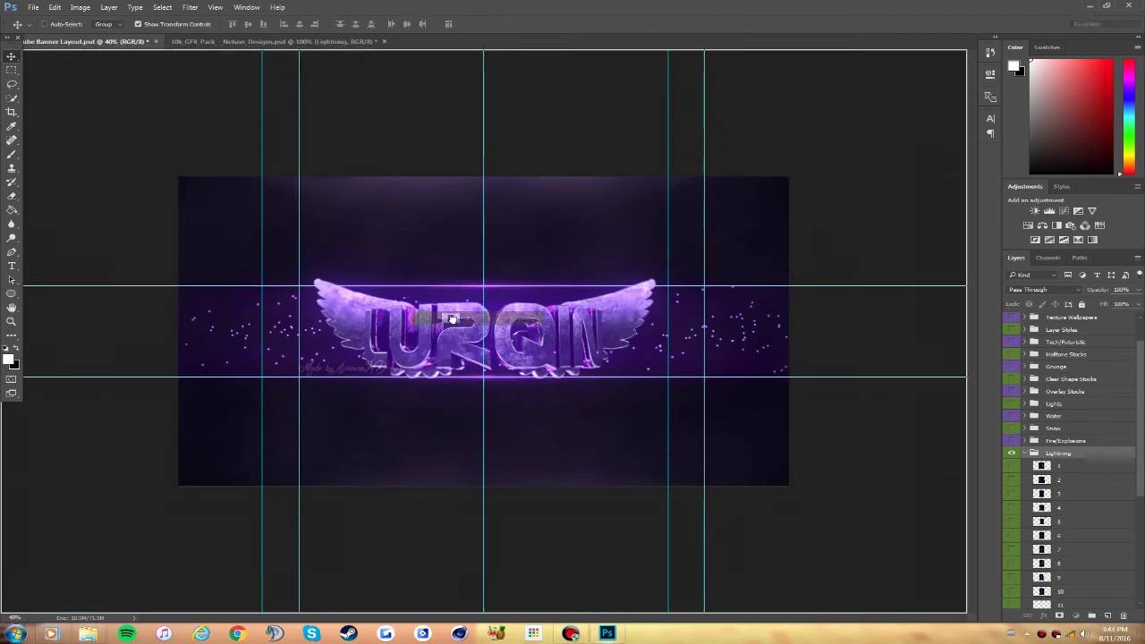
Step: Place a lightning bolt over the left wing of the banner
drag(1040, 479, 500, 264)
key(ctrl+t)
drag(487, 313, 370, 350)
key(Return)
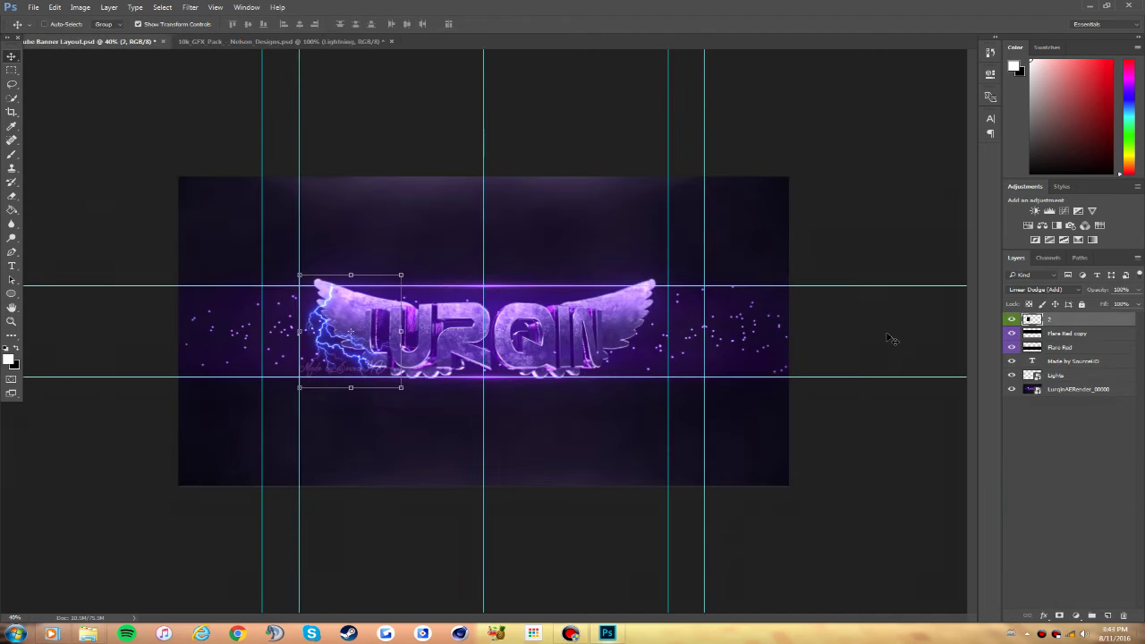
Step: Preview several lightning bolt variants in the GFX pack and pick one
click(206, 41)
click(1015, 537)
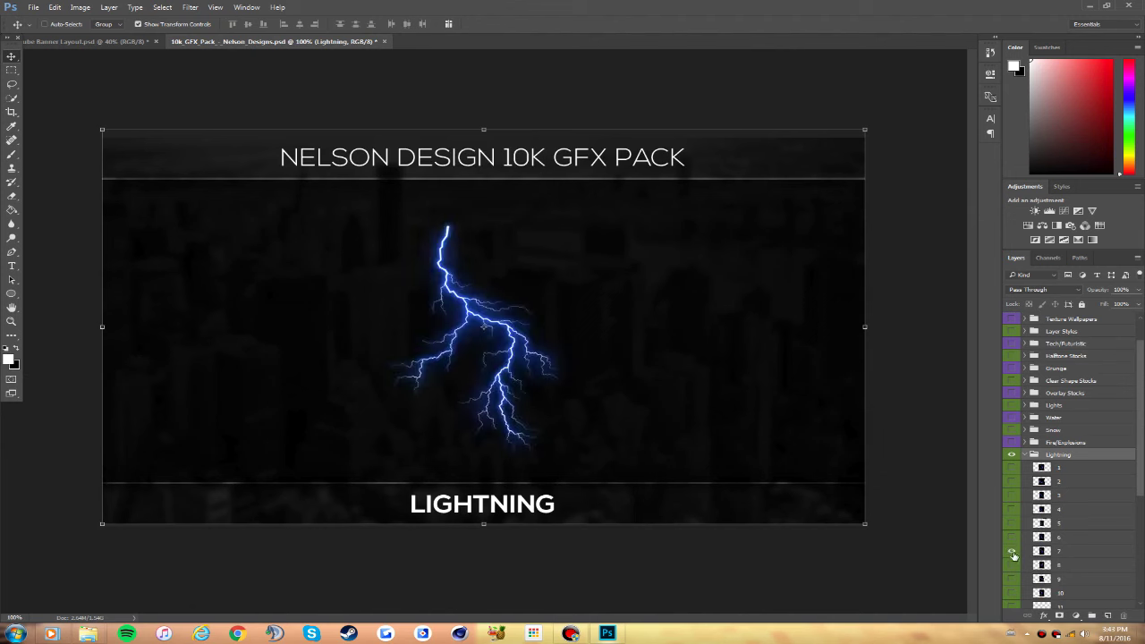
click(1012, 564)
click(1012, 578)
click(1012, 523)
click(1011, 537)
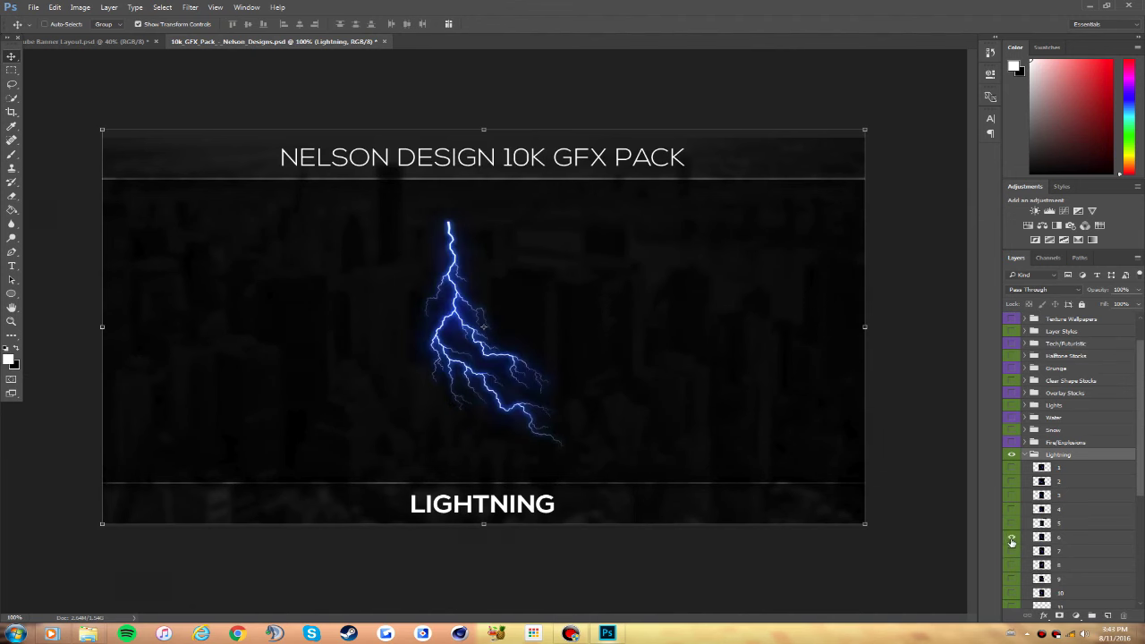
click(1011, 508)
Step: Try the chosen bolt tilted over the right wing, then delete that layer
mouse_move(1041, 509)
mouse_down()
mouse_move(413, 344)
mouse_move(537, 320)
mouse_up()
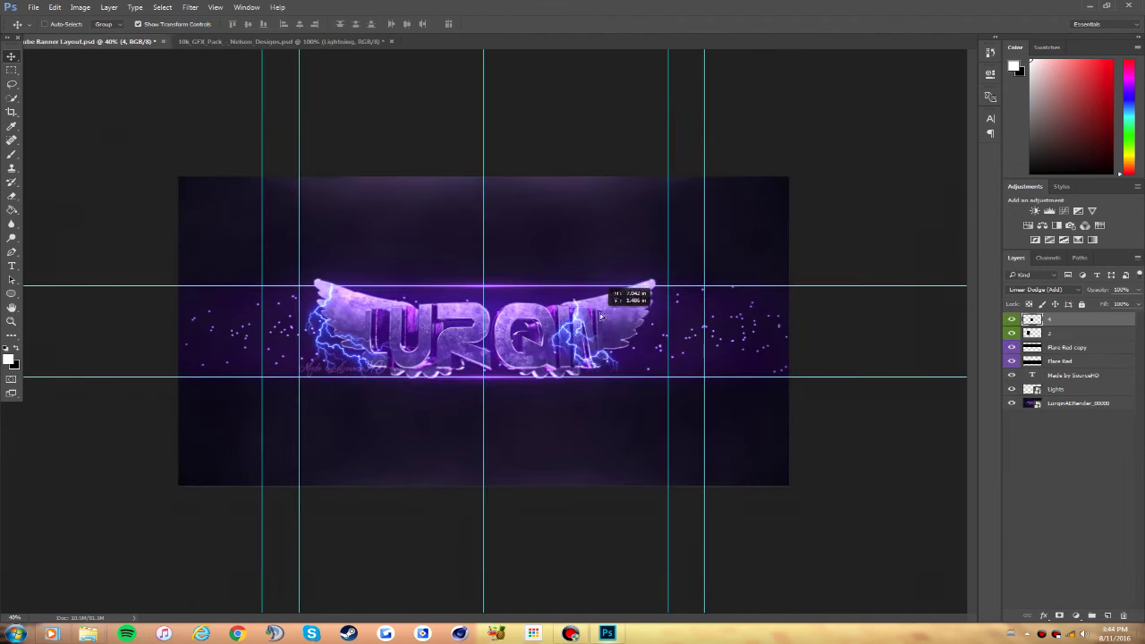
drag(579, 278, 615, 345)
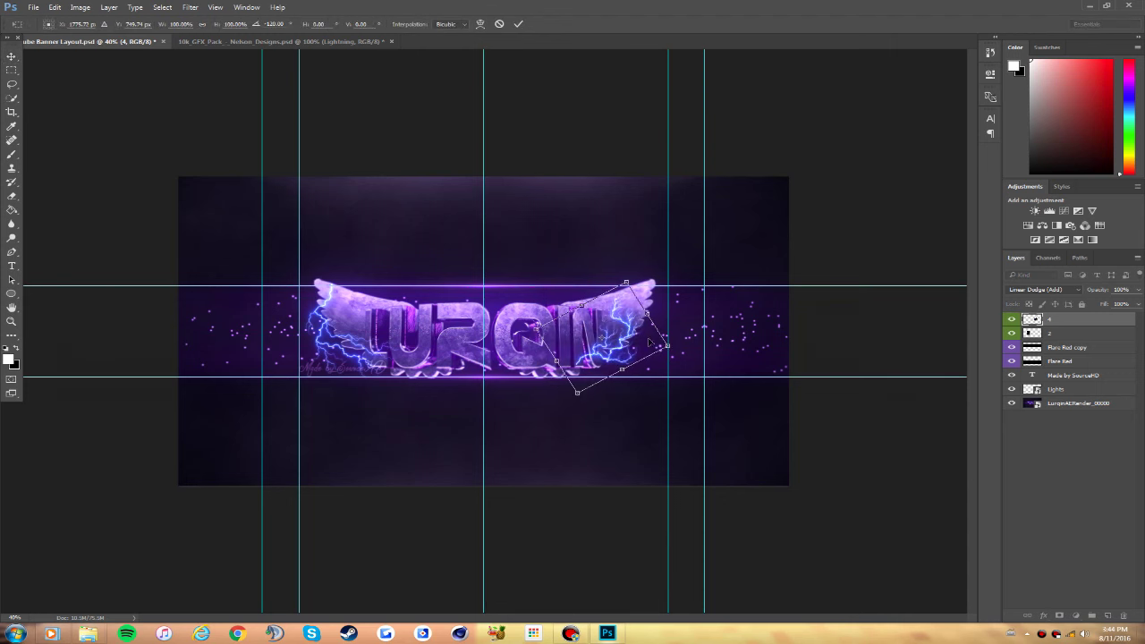
key(Return)
key(Delete)
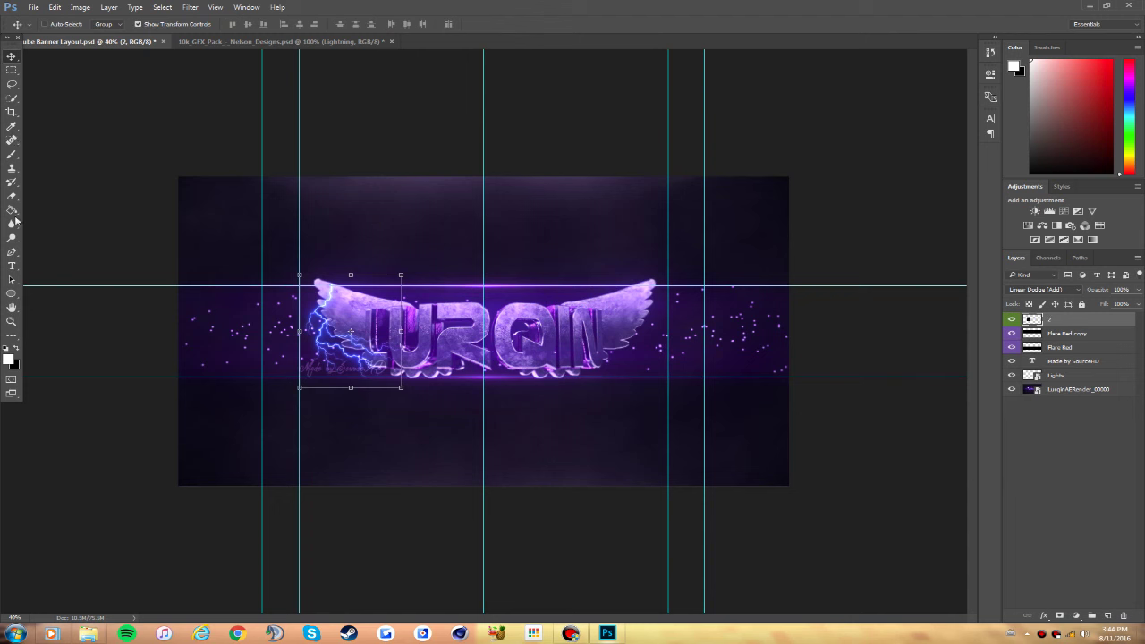
Step: Select the eraser, then shift the left bolt's hue toward purple with Hue/Saturation
click(12, 195)
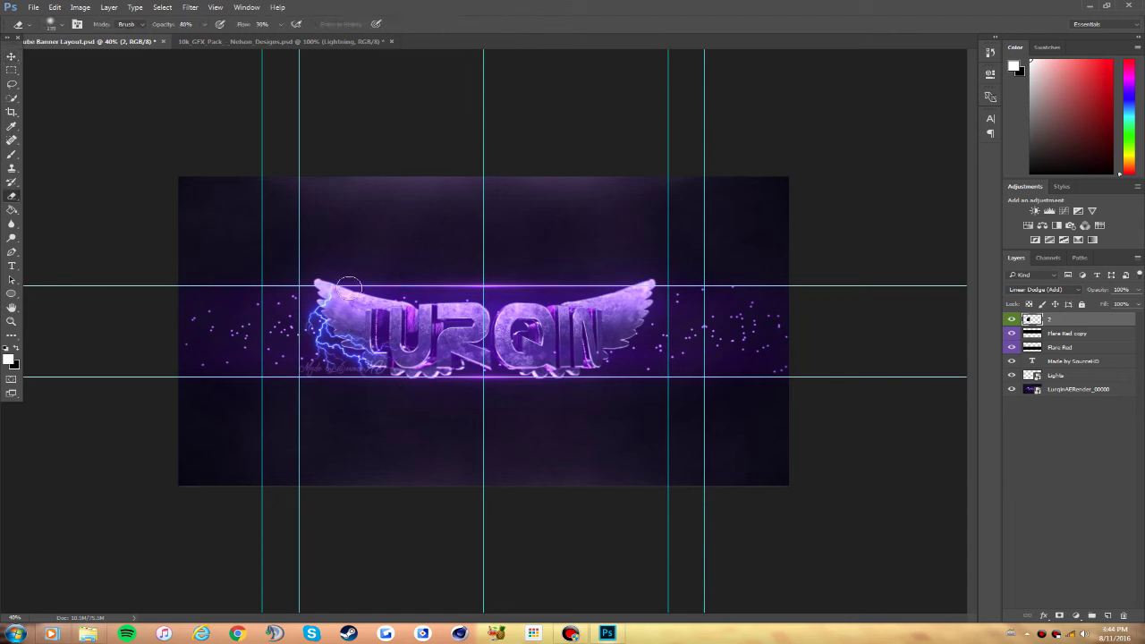
click(51, 24)
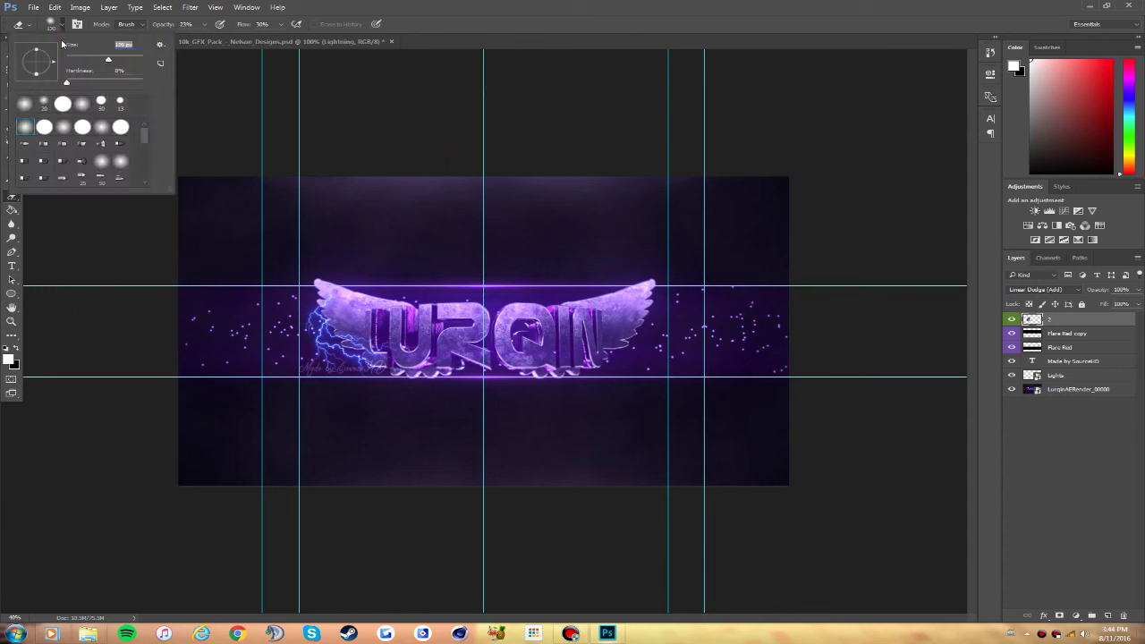
click(341, 307)
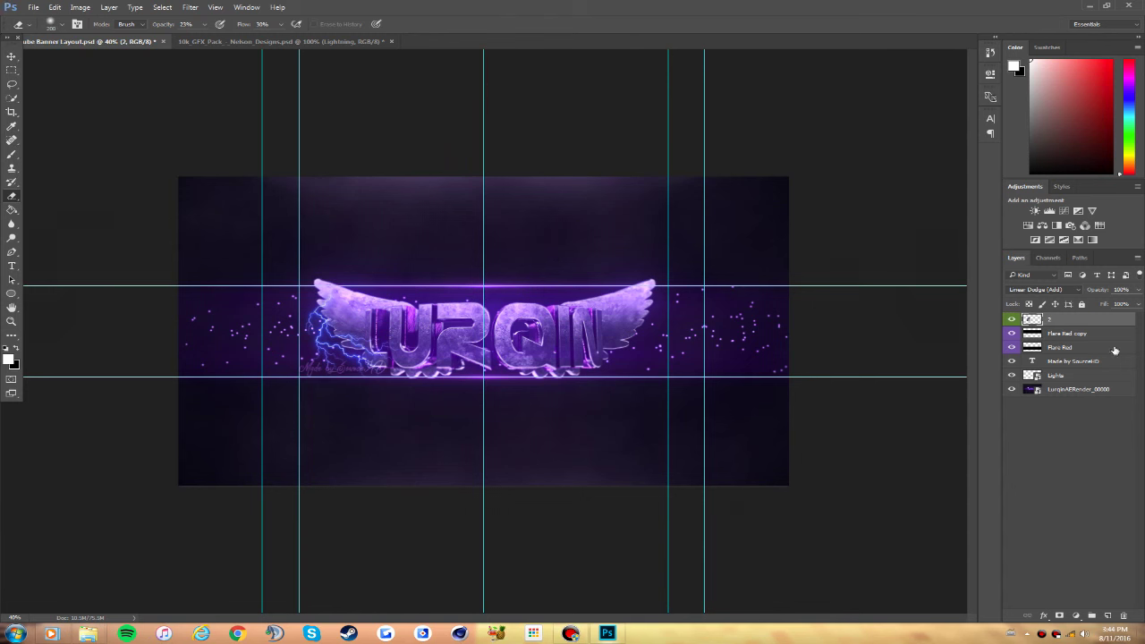
key(ctrl+u)
drag(832, 245, 855, 251)
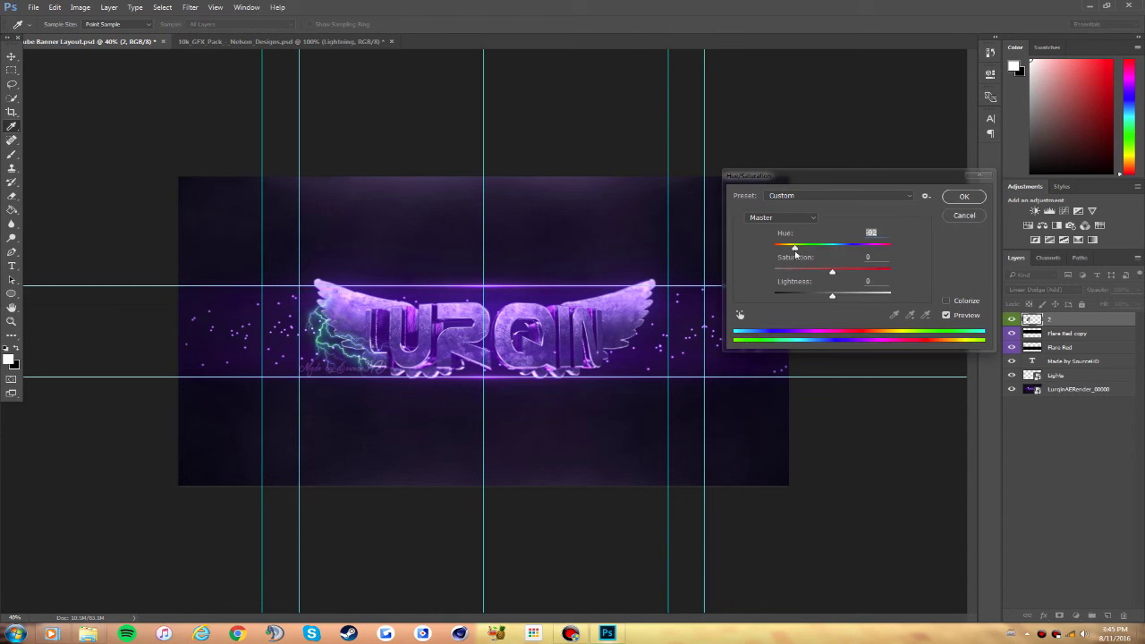
click(964, 197)
Step: Try a Curves adjustment layer to darken the image, then delete it
click(1049, 211)
drag(864, 212, 859, 218)
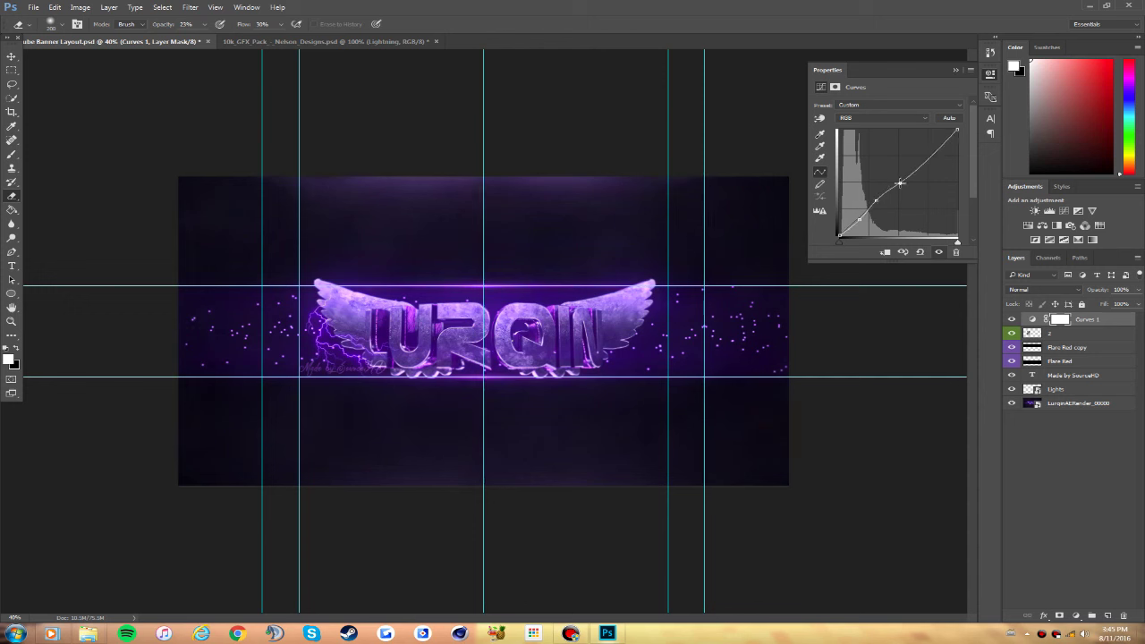
drag(898, 179, 925, 152)
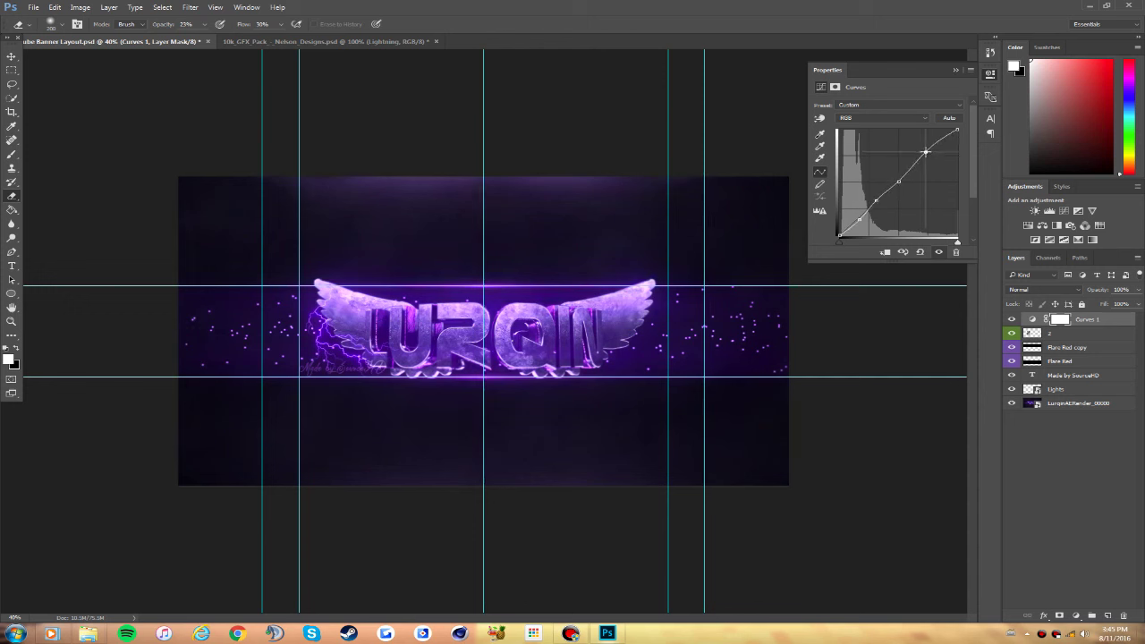
click(923, 166)
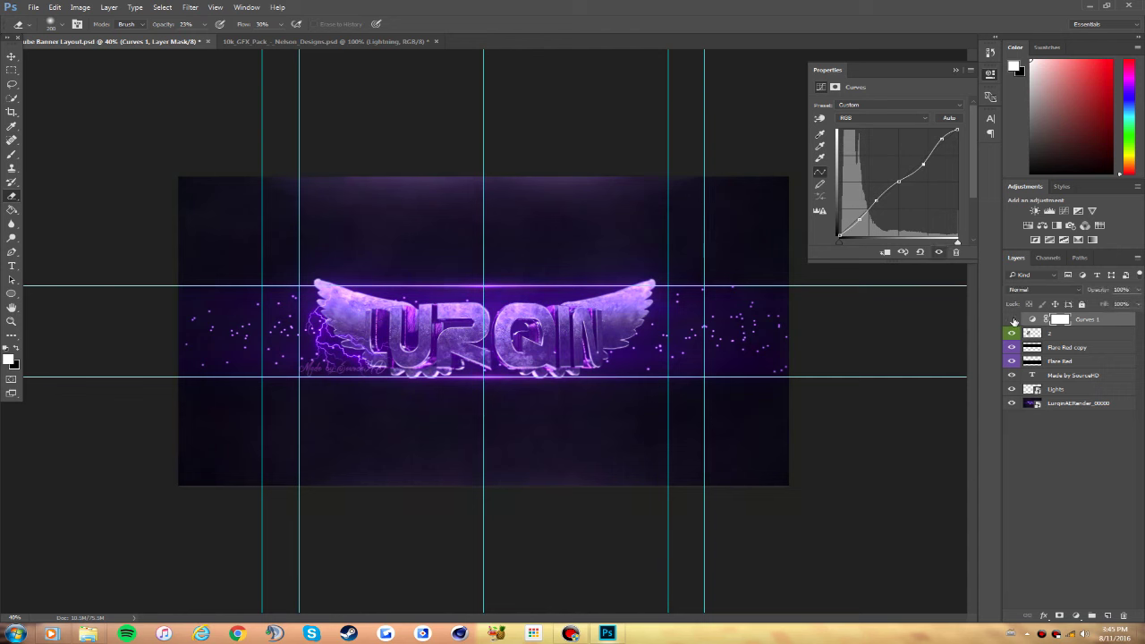
key(Delete)
Step: Try a Hue/Saturation adjustment layer above layer 2, delete it, and return to the GFX pack
text(2)
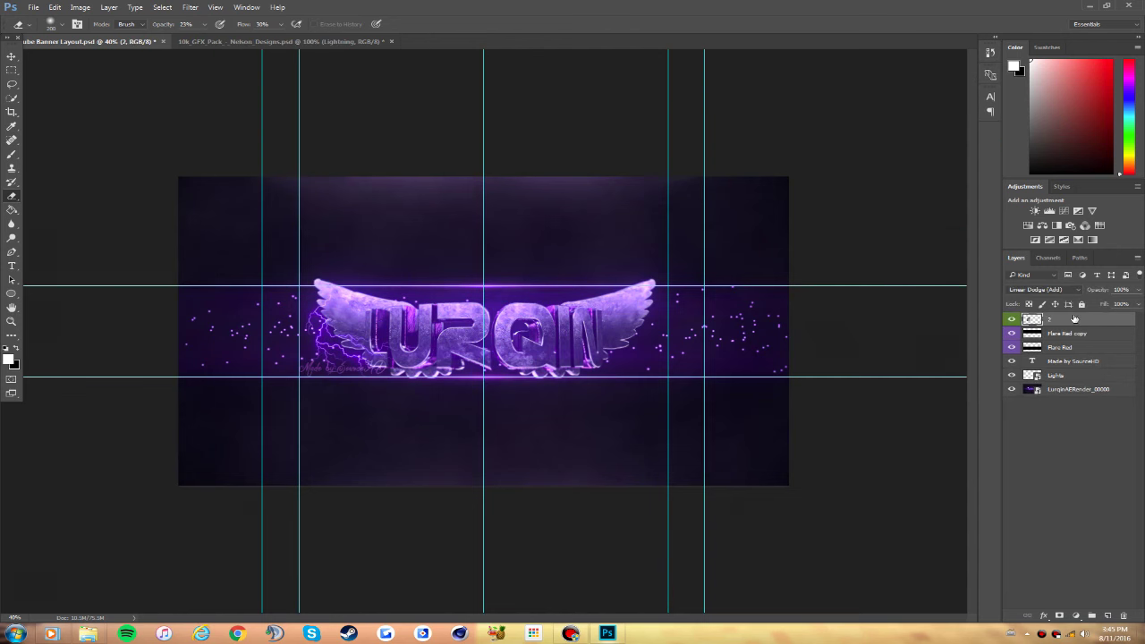
click(1033, 227)
click(1059, 333)
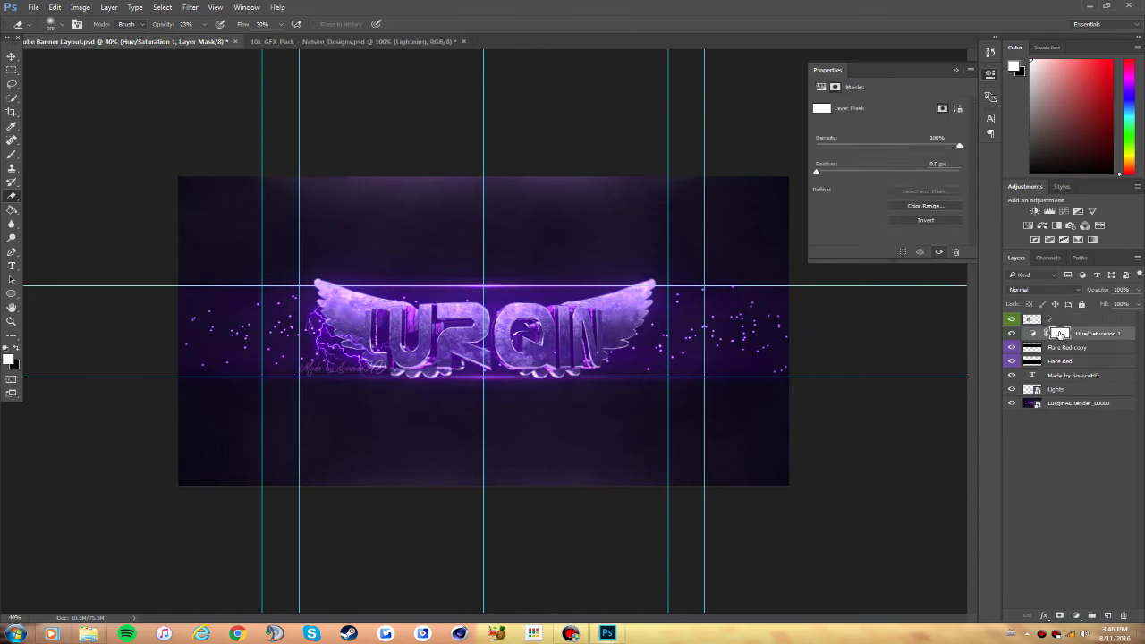
drag(1050, 335, 1055, 314)
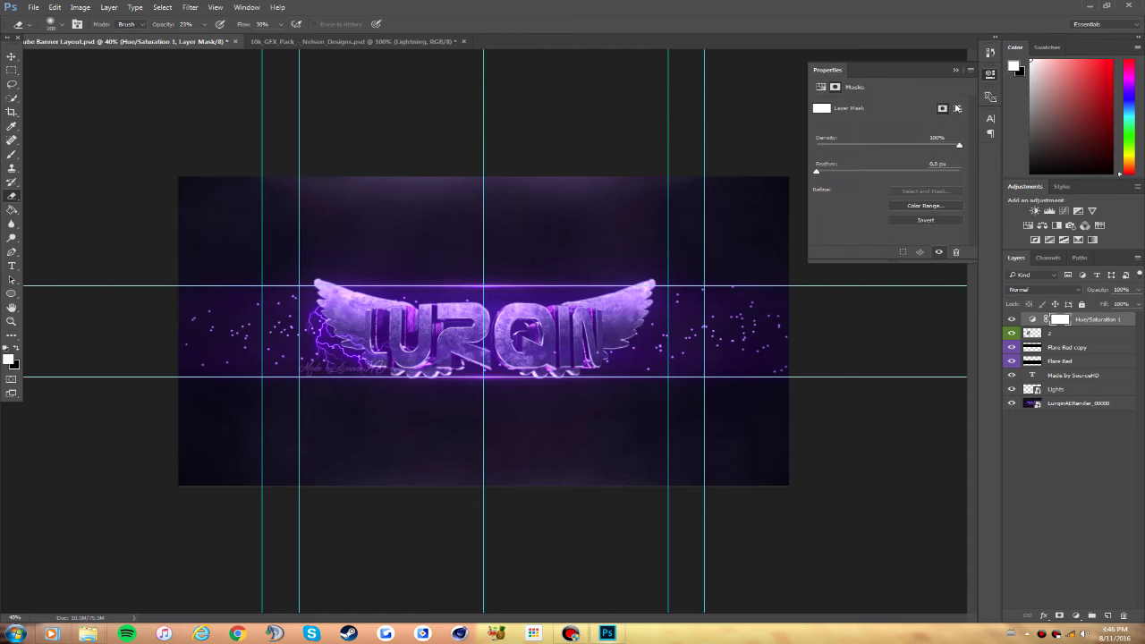
drag(885, 134, 904, 134)
key(Delete)
click(991, 80)
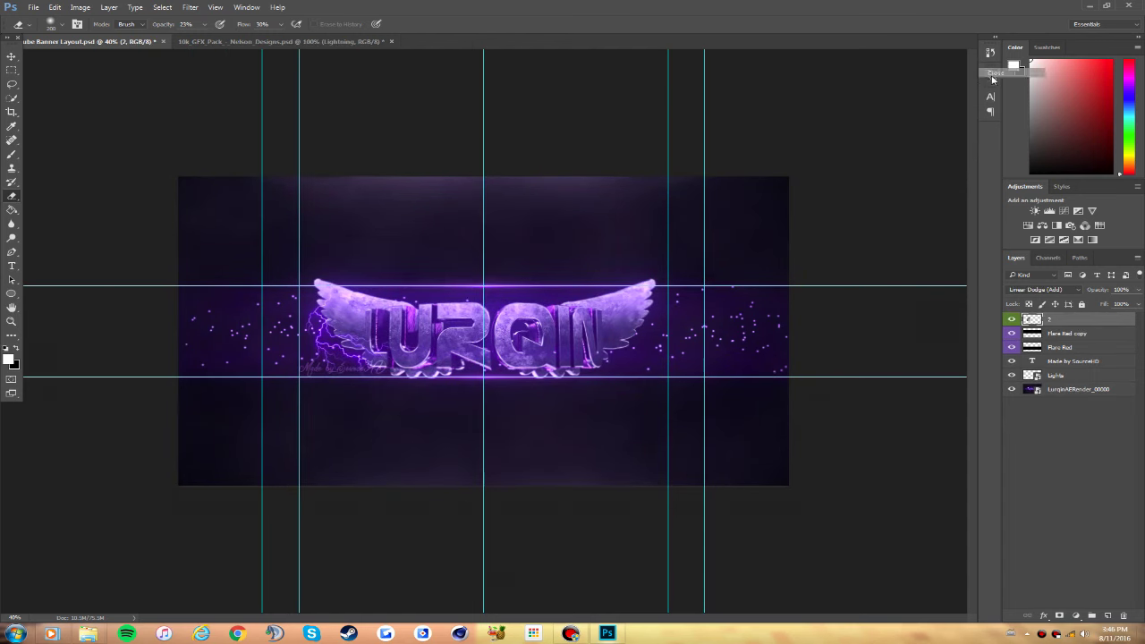
key(ctrl+Tab)
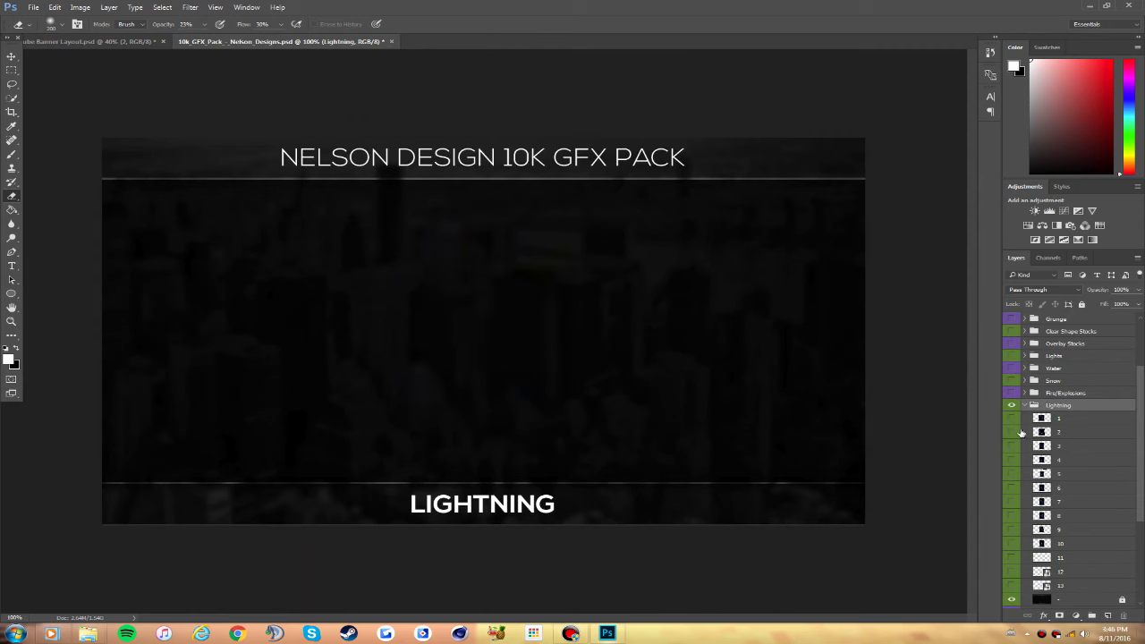
Step: Place a second bolt over the right wing and shift its hue about +20 toward purple
mouse_move(1014, 445)
mouse_down()
mouse_move(558, 268)
mouse_move(639, 350)
mouse_move(658, 308)
mouse_up()
key(ctrl+t)
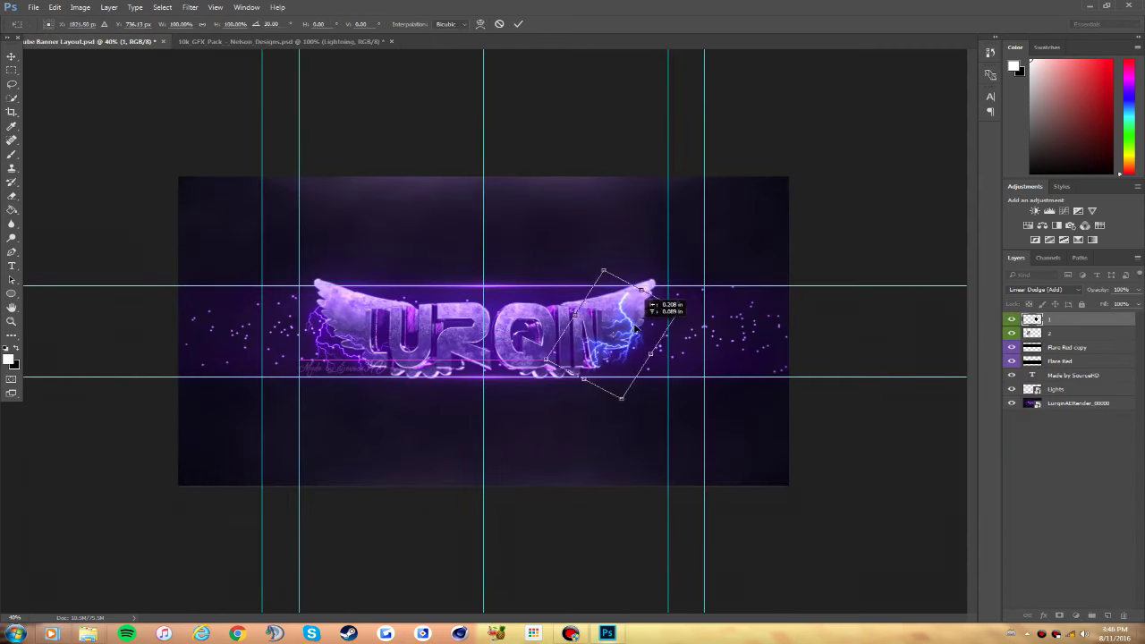
key(Return)
key(ctrl+u)
text(-95)
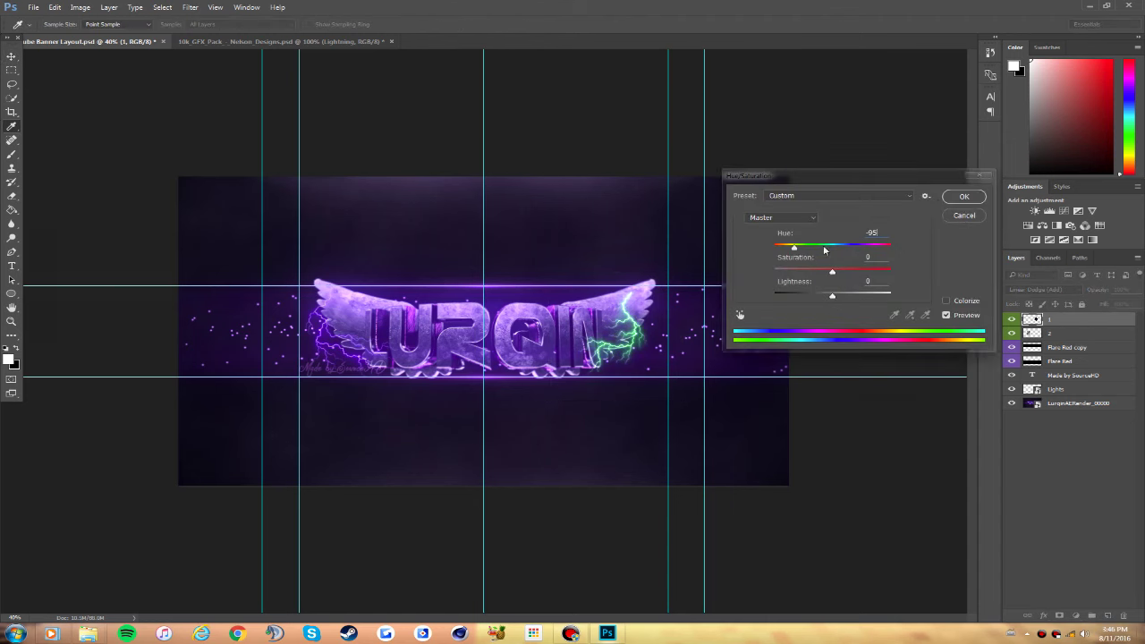
key(Return)
key(ctrl+u)
mouse_move(831, 245)
mouse_down()
mouse_move(805, 247)
mouse_move(846, 253)
mouse_up()
key(Return)
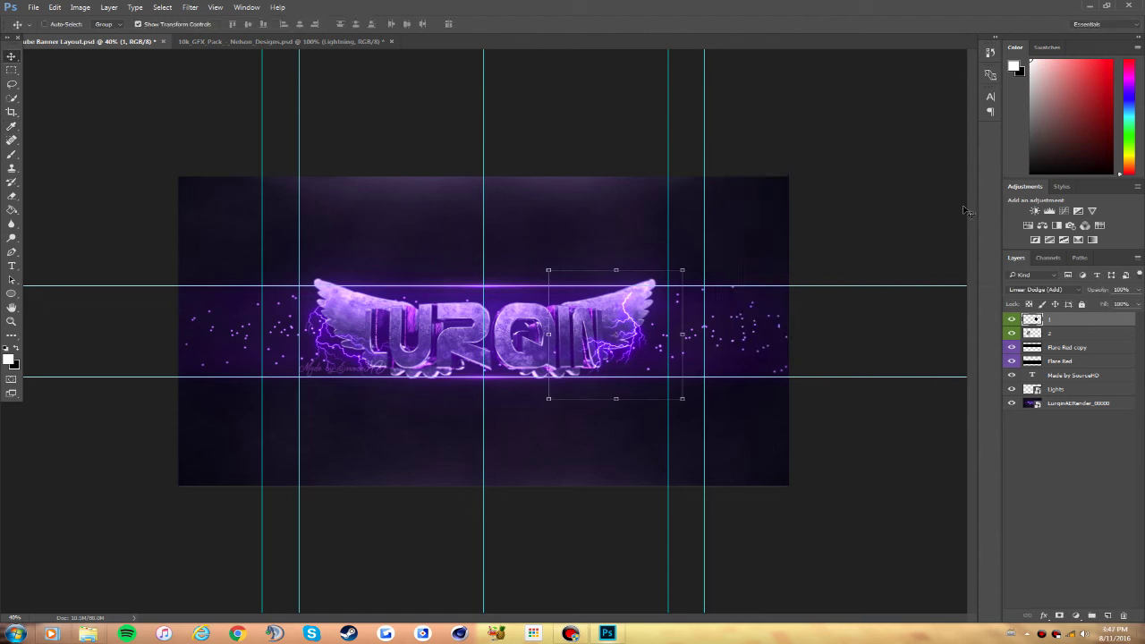
Step: Set the eraser to 40% opacity to soften the new bolt's edges
click(12, 198)
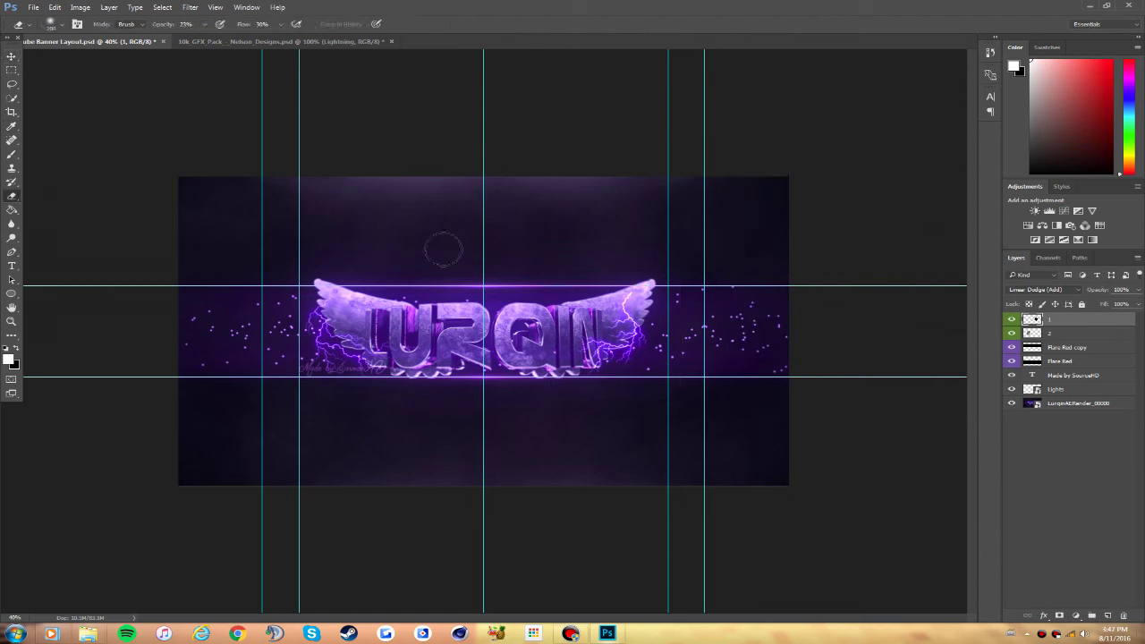
click(61, 25)
click(612, 307)
click(174, 28)
text(40)
click(1094, 478)
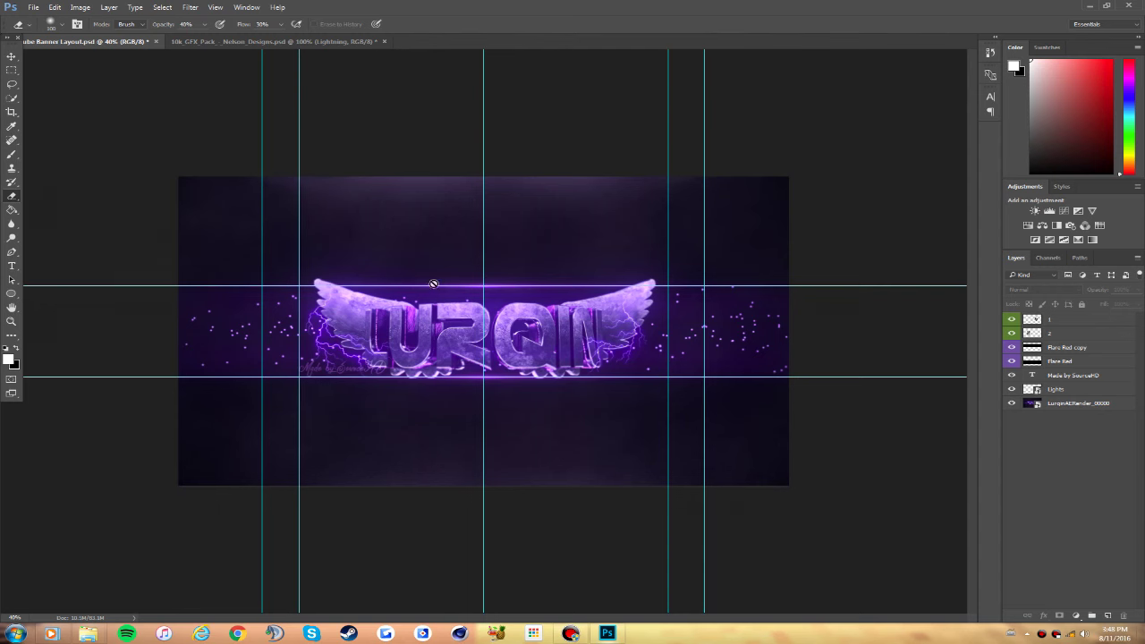
Step: Save the banner as Lurqin.psd in the LurqinBanner folder
click(31, 7)
click(54, 114)
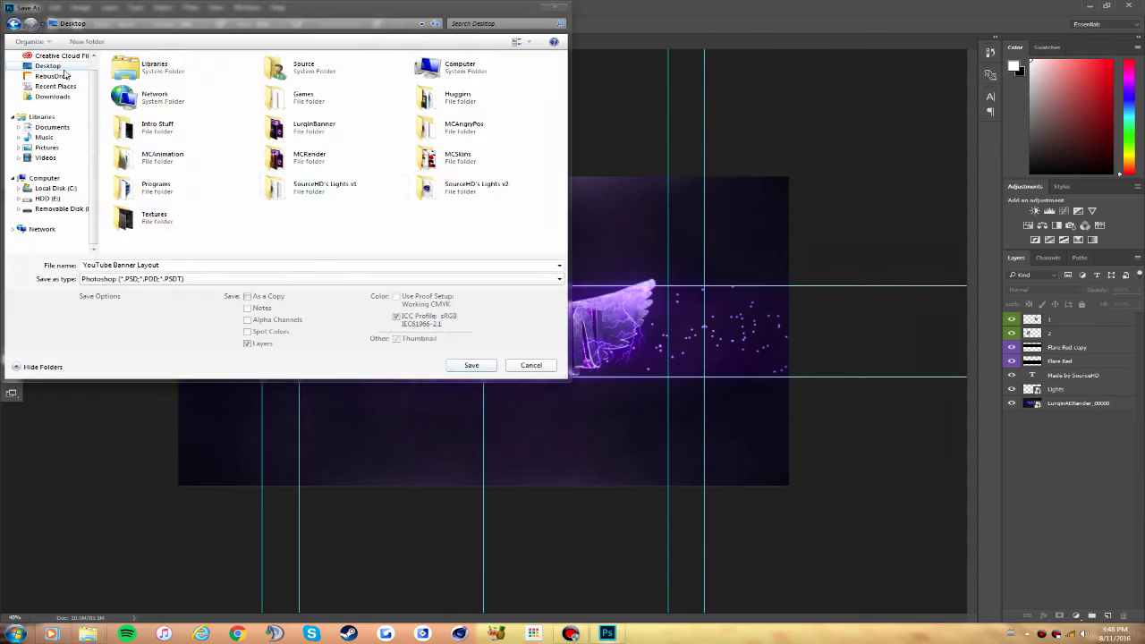
double_click(434, 83)
triple_click(192, 265)
text(Lurqin)
click(471, 365)
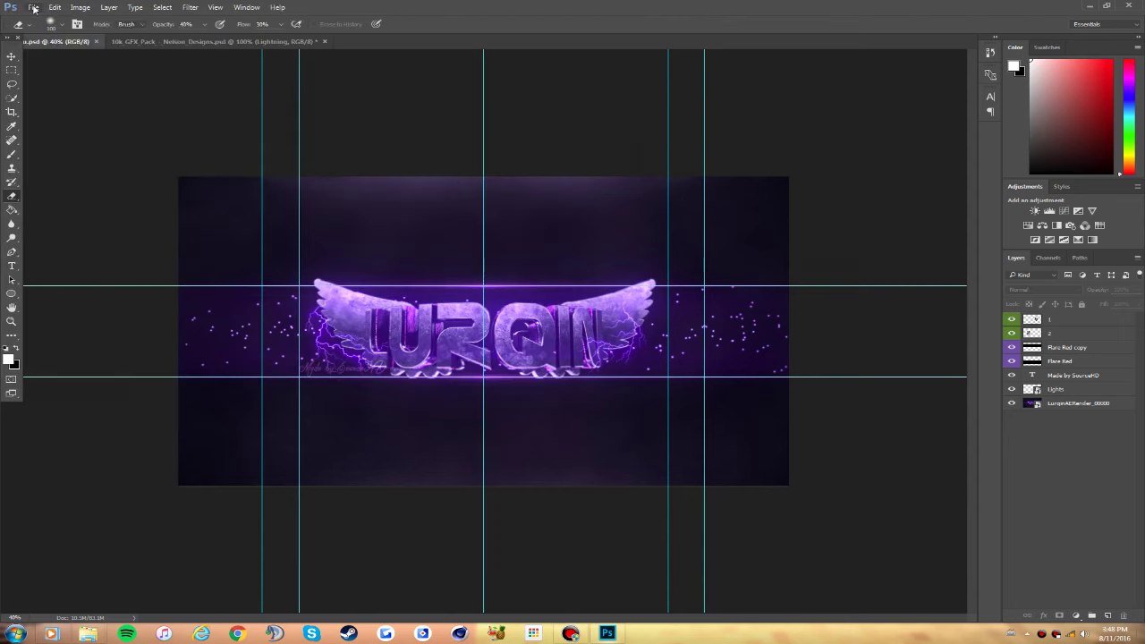
click(31, 7)
Step: Save a PNG copy in the same folder, accepting Smallest/Slow compression
click(53, 115)
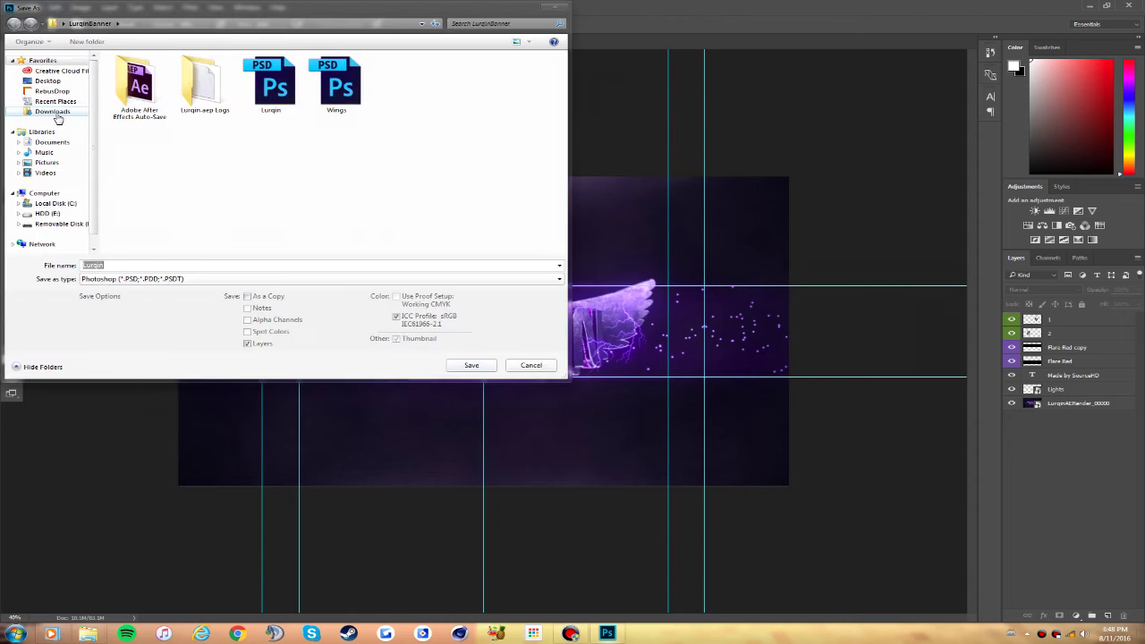
click(268, 279)
click(134, 404)
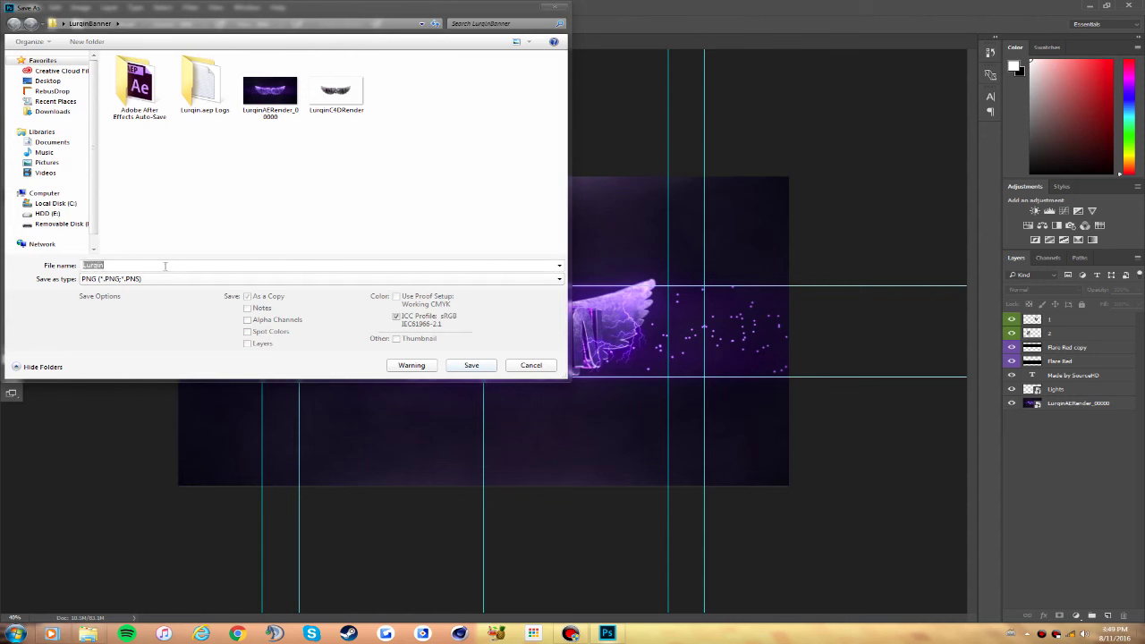
text(LurqinBanner.png)
key(Return)
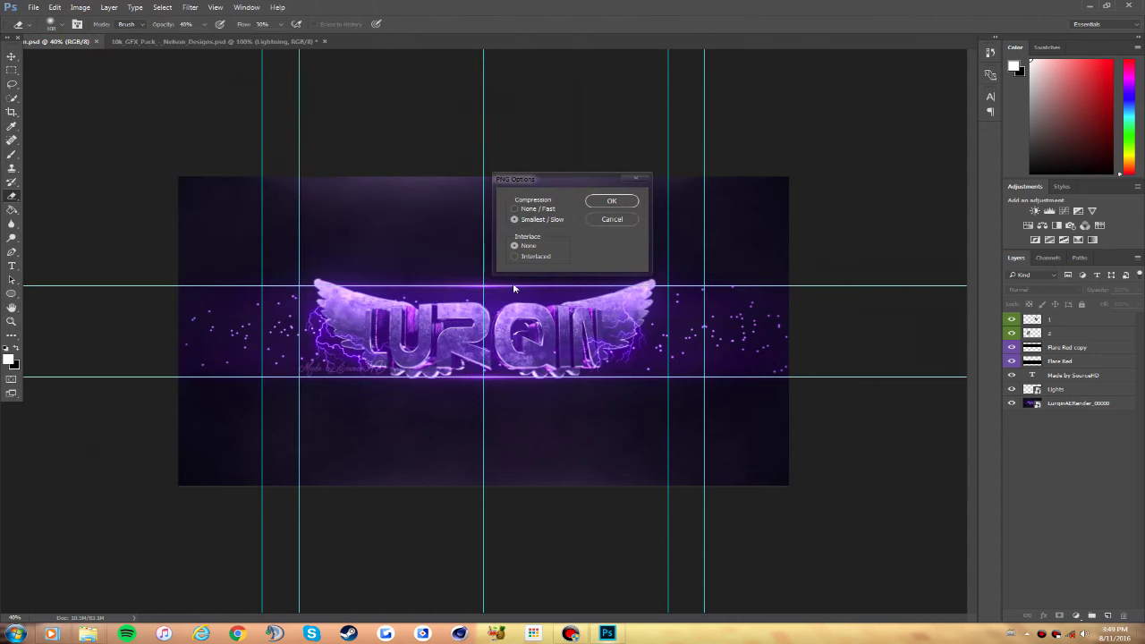
click(613, 203)
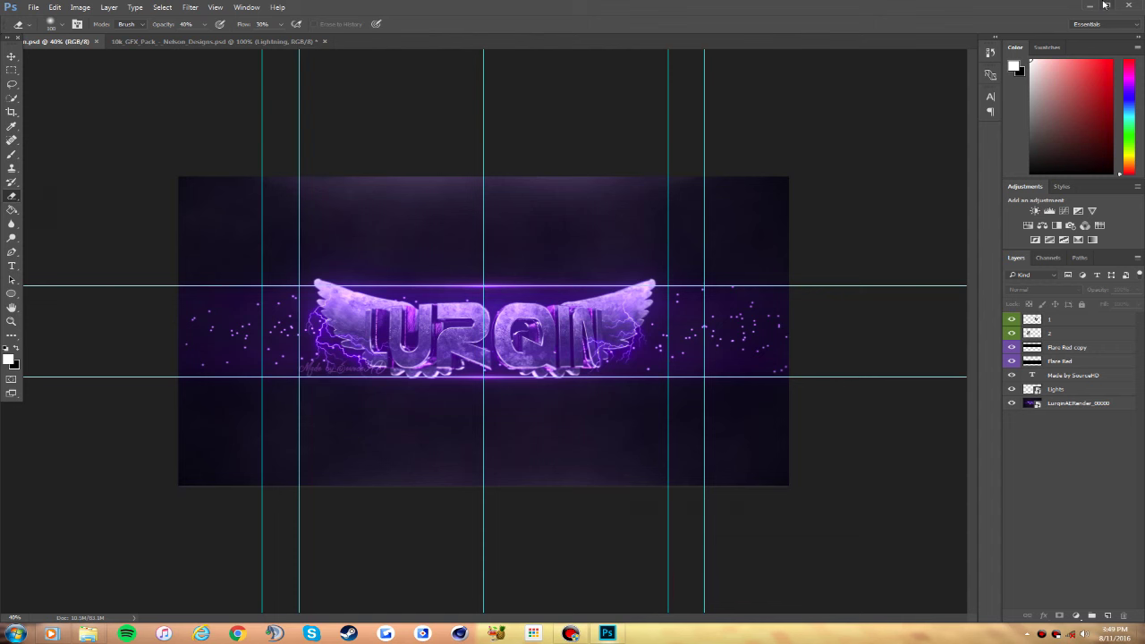
Step: Close Photoshop with its window close button
click(1130, 5)
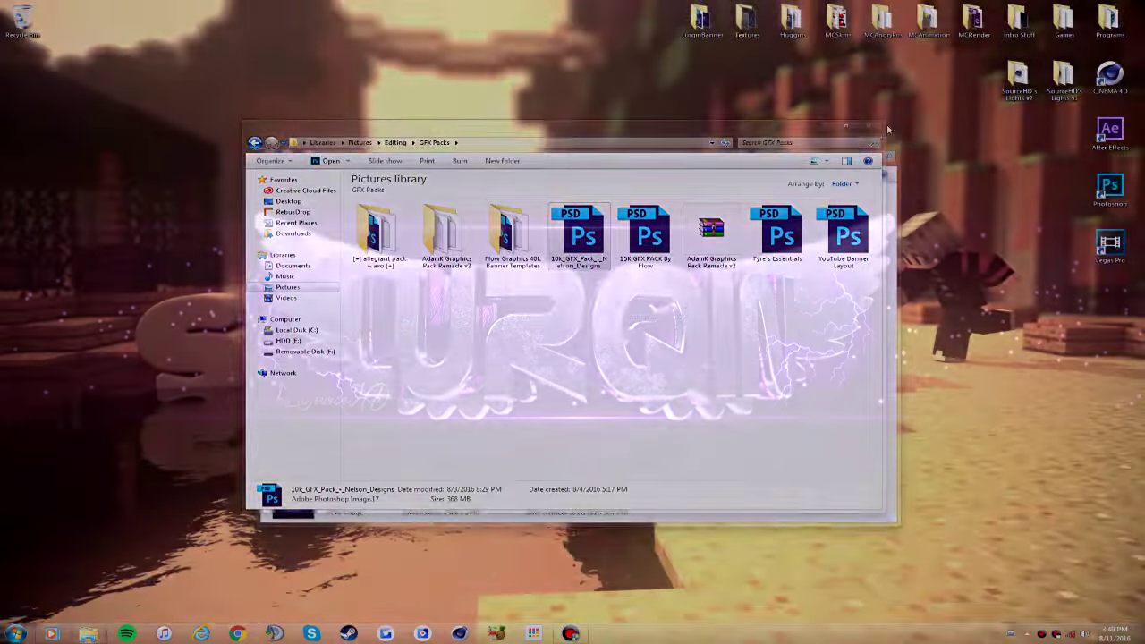